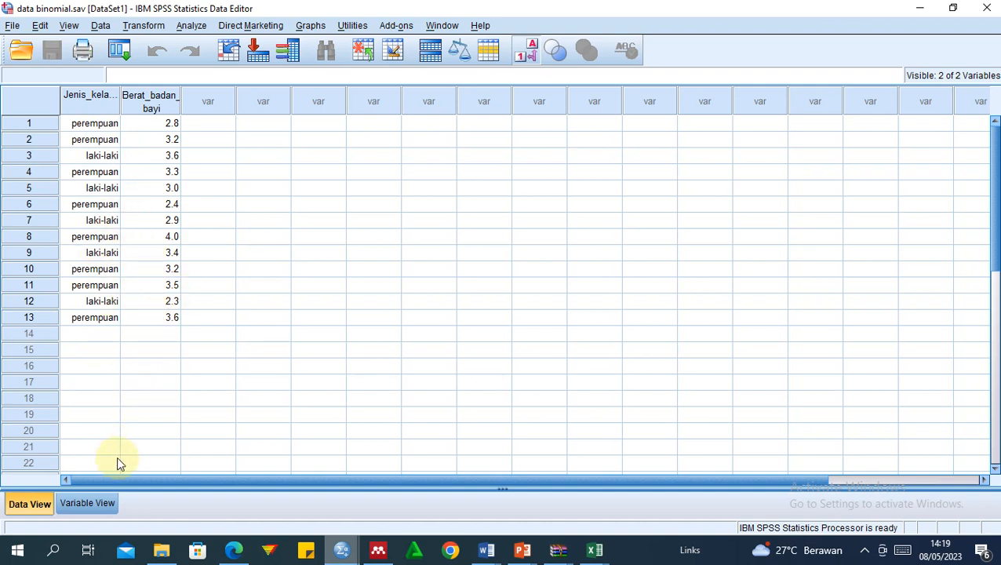
Review the value labels defined for the Jenis_kelamin variable, close them without changes and return to the data
left_click(91, 505)
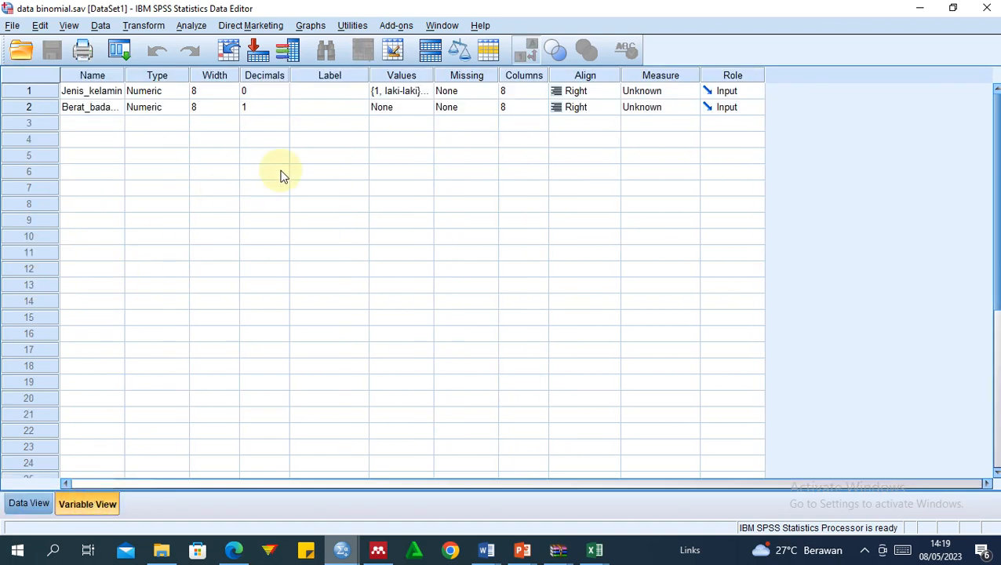
left_click(427, 99)
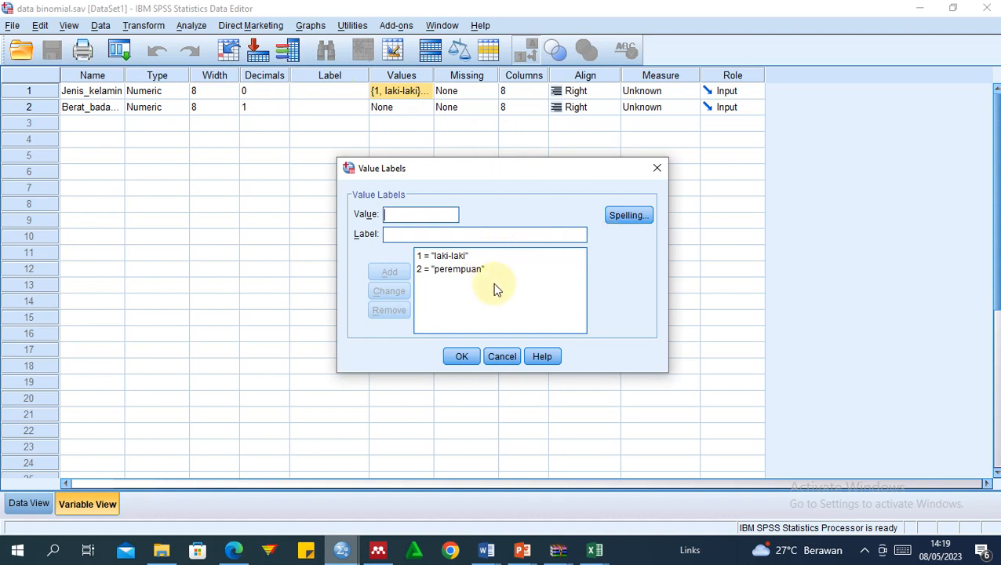
left_click(658, 168)
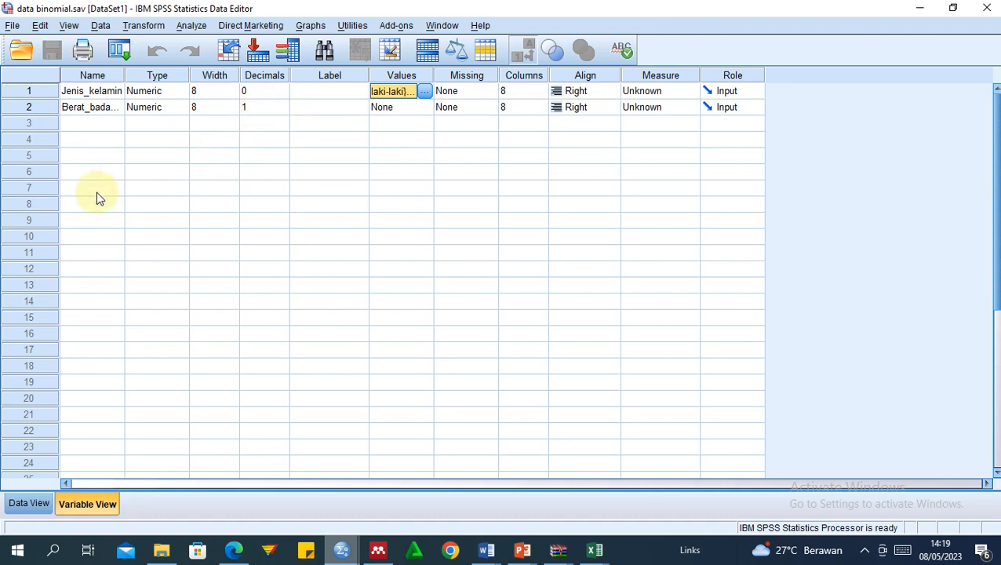
left_click(29, 504)
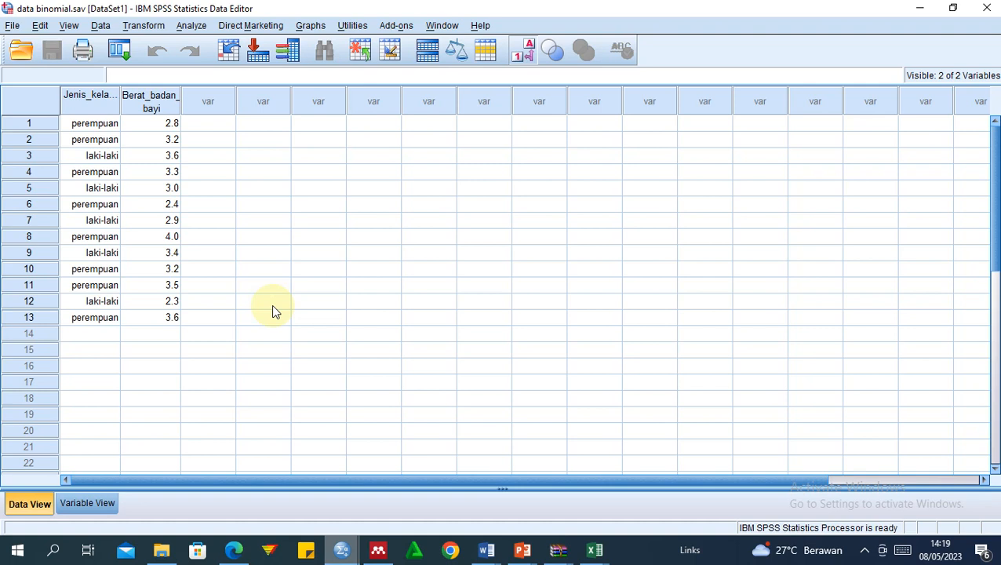
Set up a legacy nonparametric Binomial test with Jenis_kelamin as the test variable
left_click(182, 26)
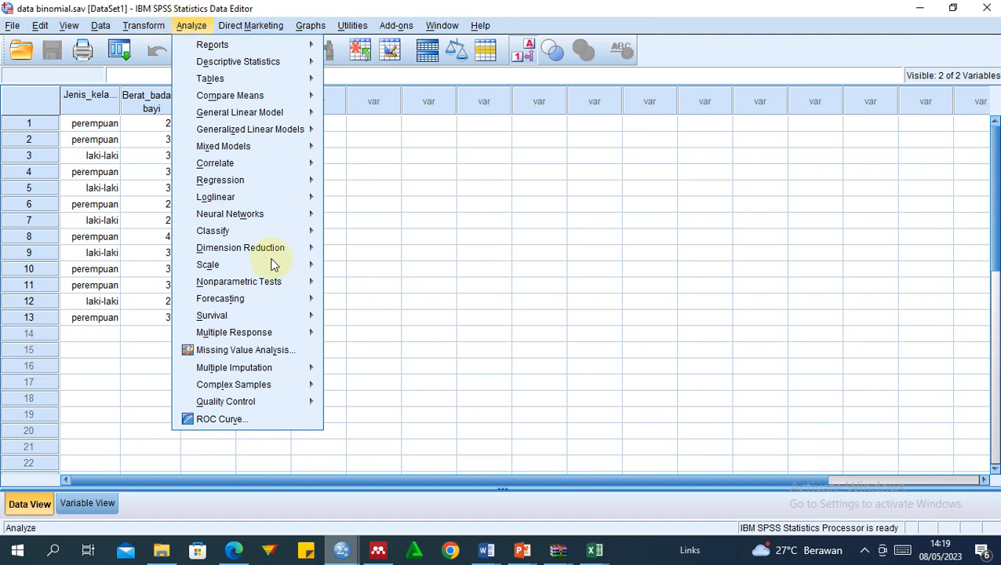
mouse_move(268, 284)
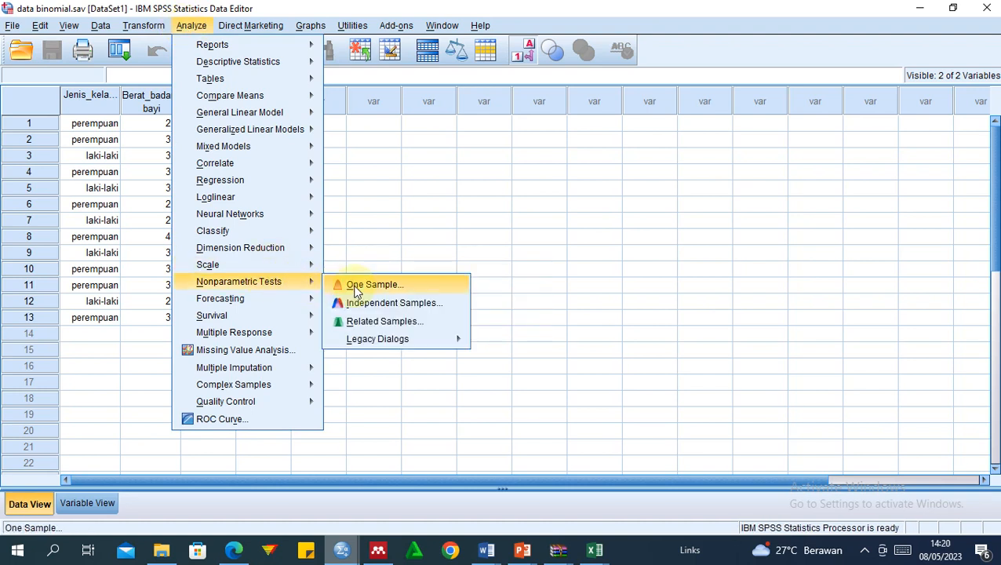
mouse_move(390, 338)
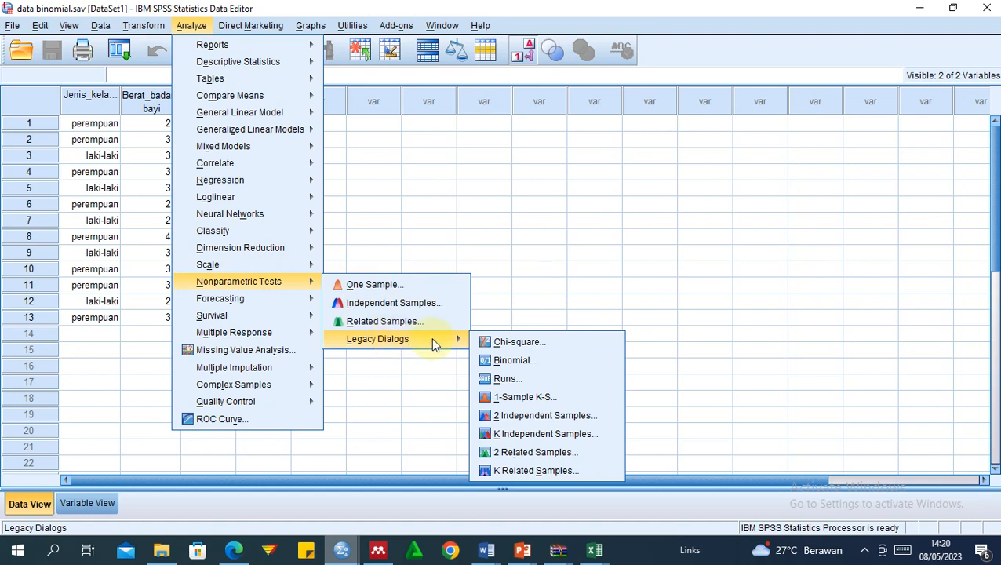
left_click(537, 359)
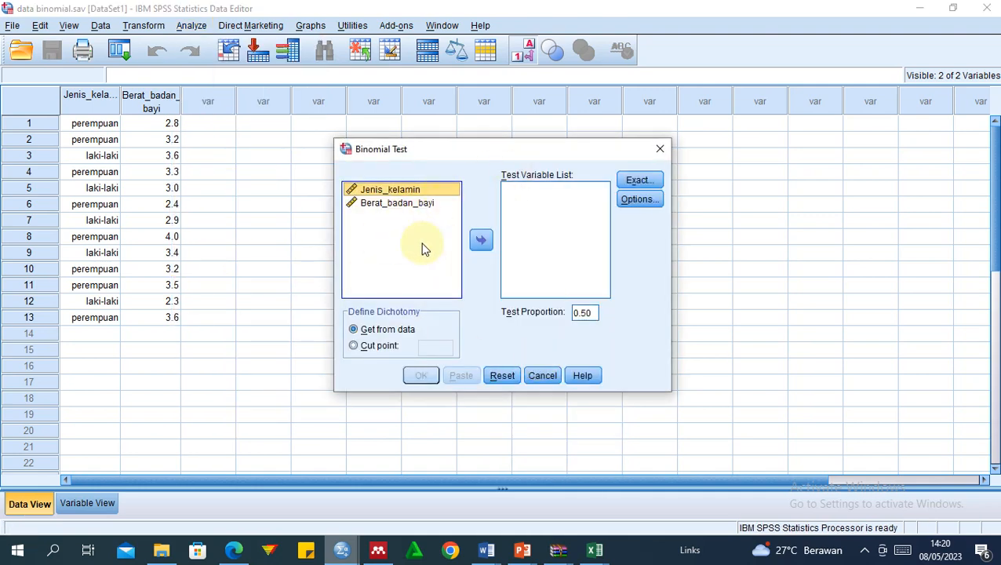
left_click(481, 240)
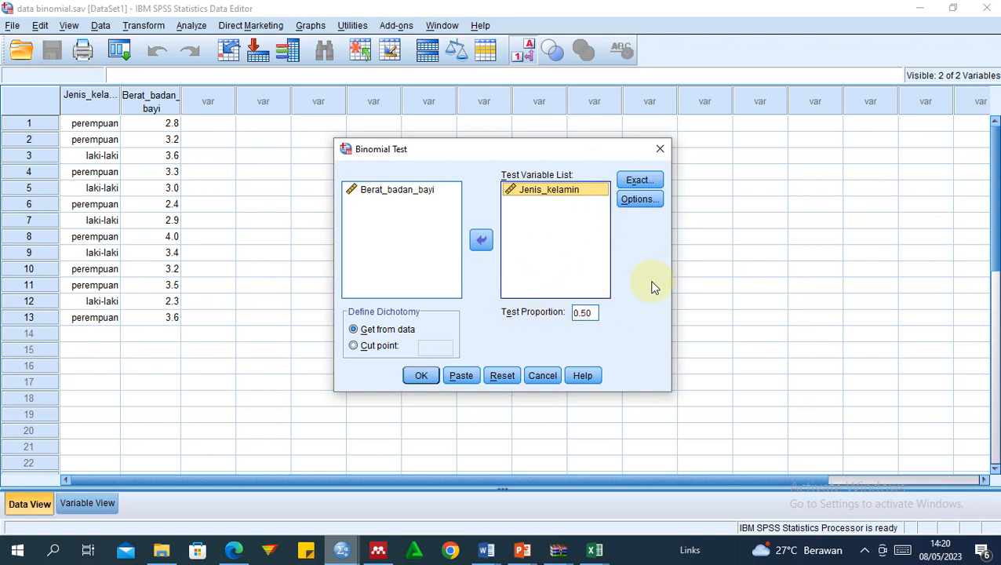
mouse_move(519, 555)
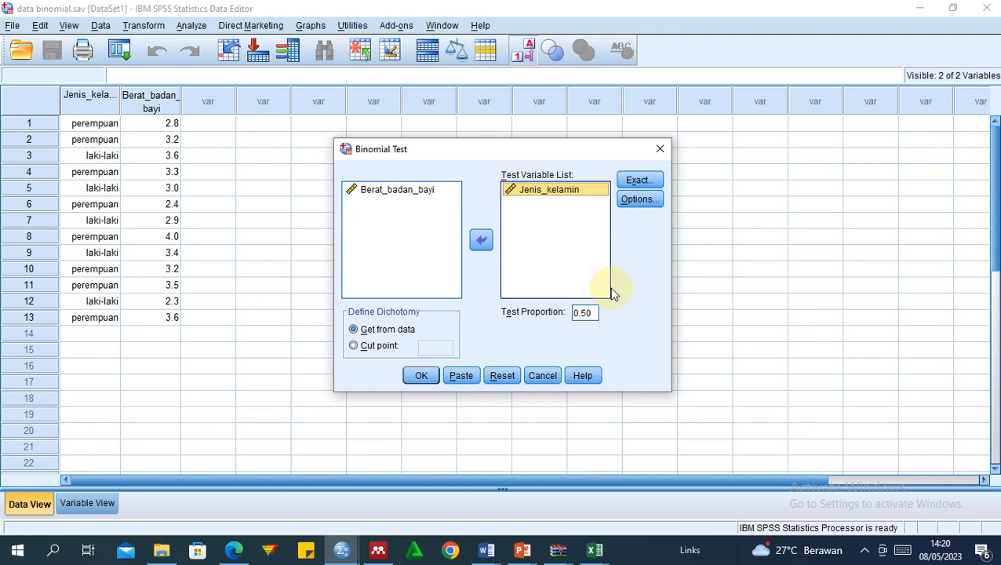
left_click(636, 200)
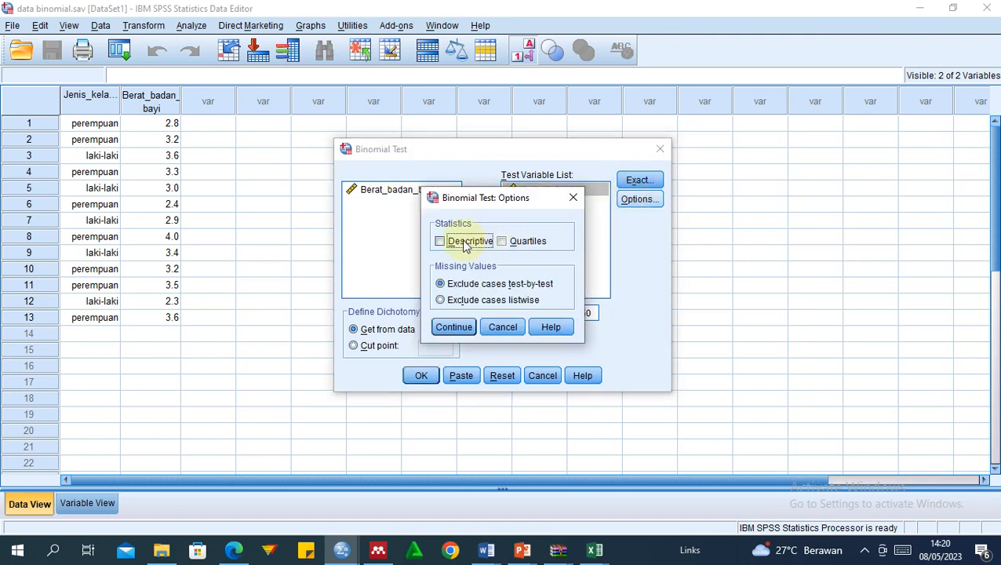
left_click(464, 243)
left_click(507, 242)
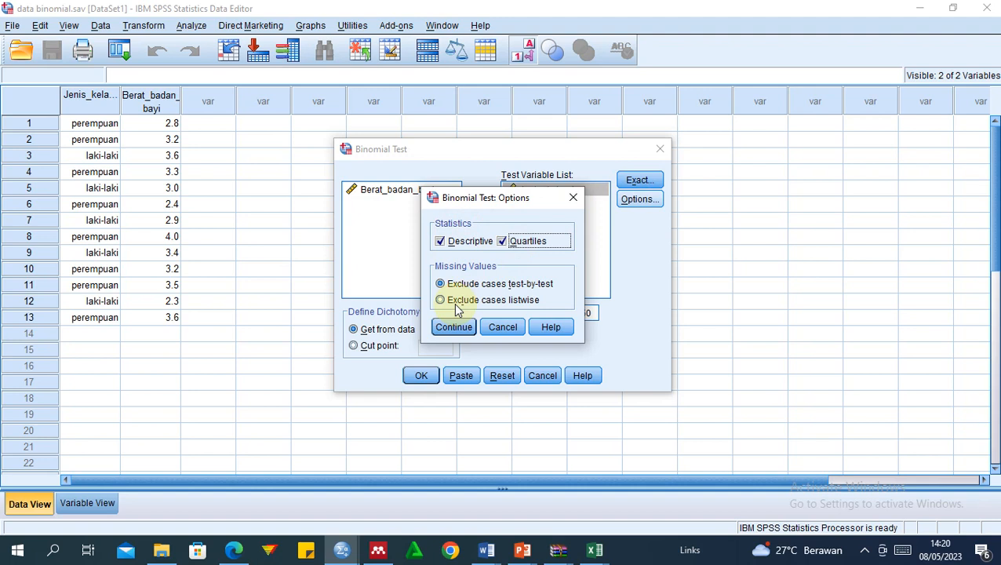
left_click(440, 242)
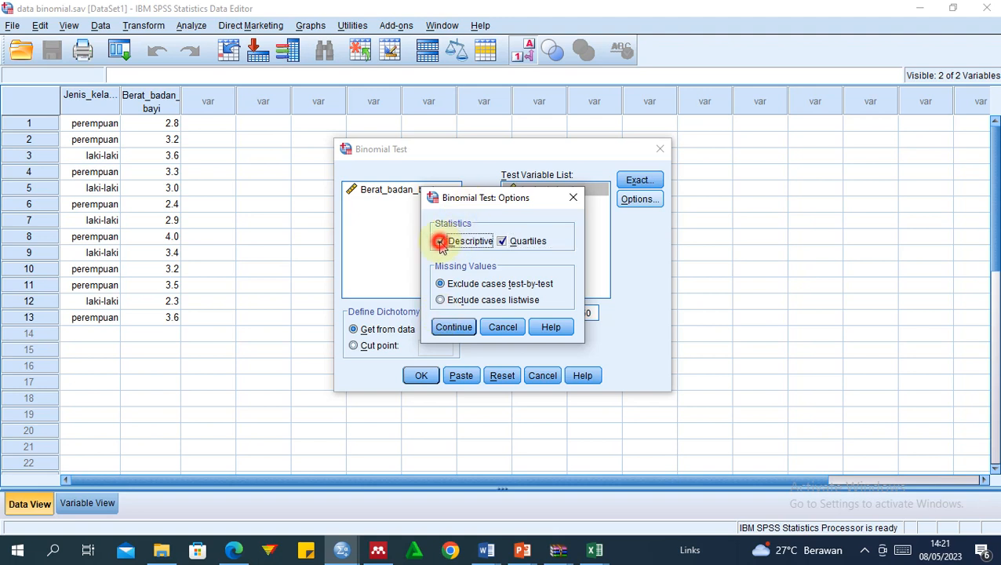
left_click(502, 242)
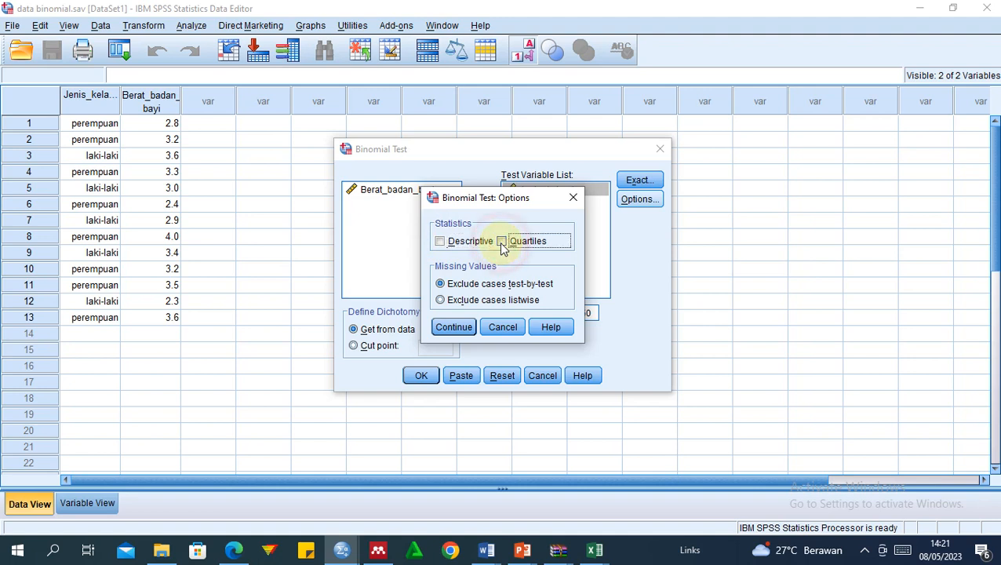
left_click(573, 197)
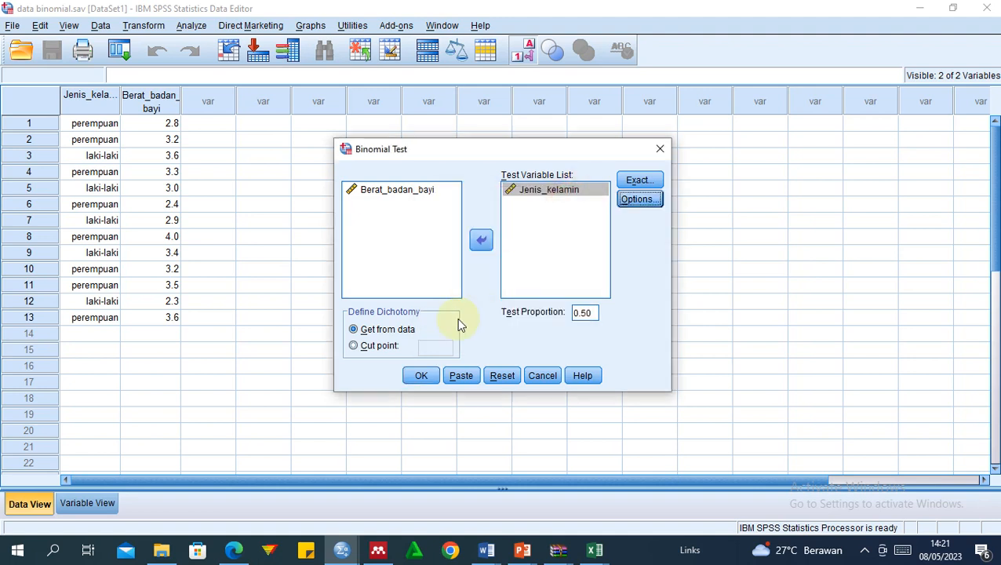
Run the binomial test on Jenis_kelamin and maximize the output window
left_click(422, 377)
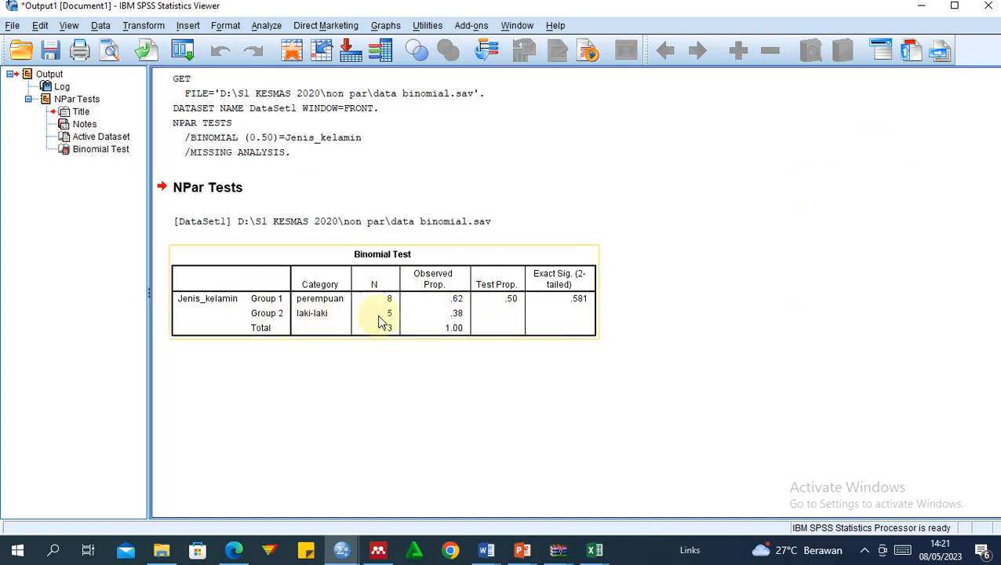
double_click(794, 6)
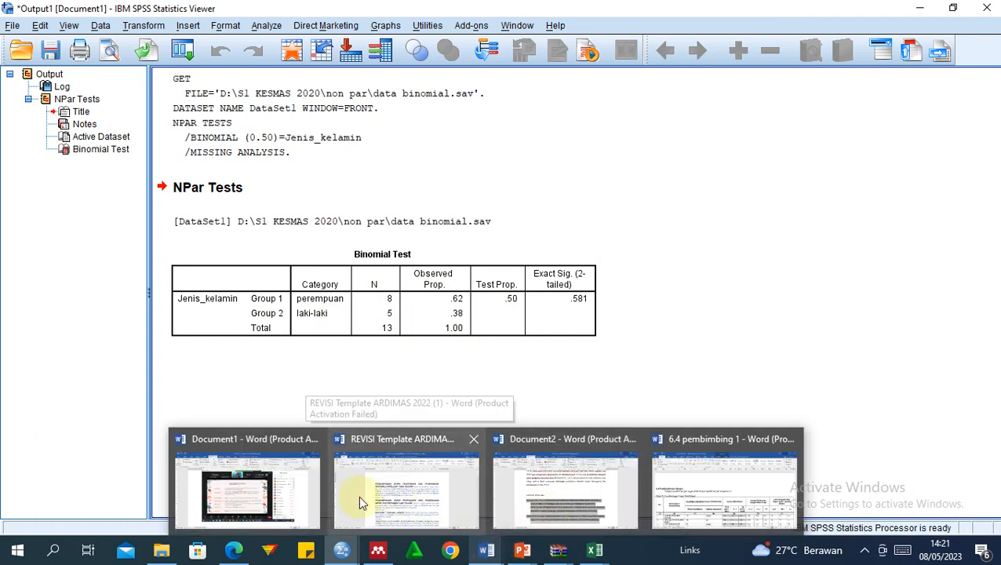
Switch to Word and create a new blank document
left_click(295, 491)
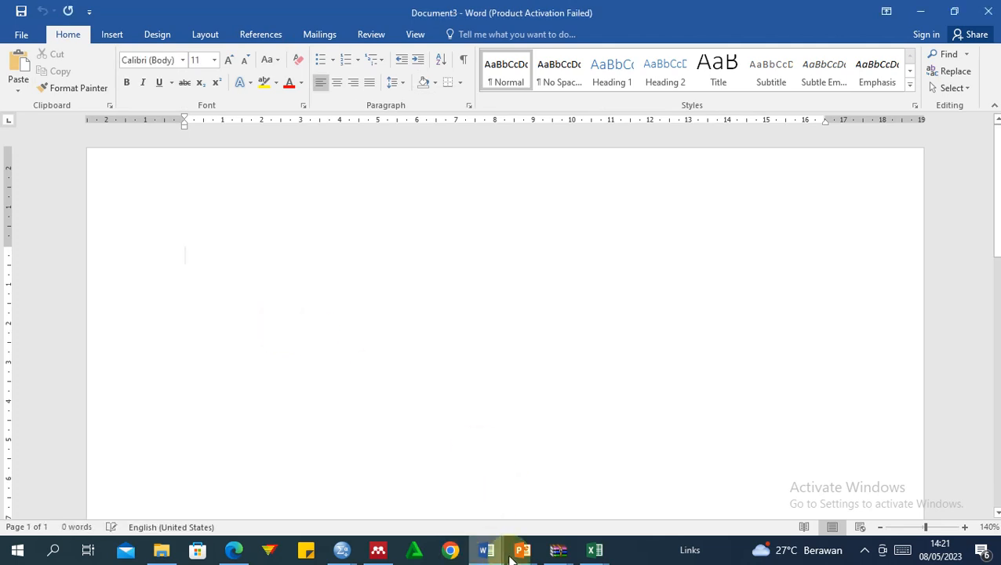
mouse_move(545, 553)
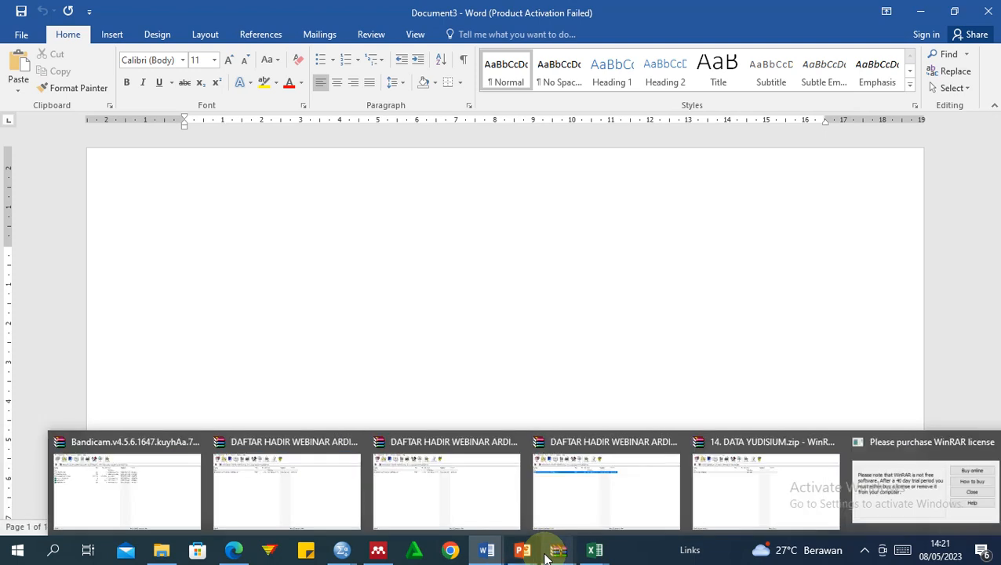
left_click(422, 552)
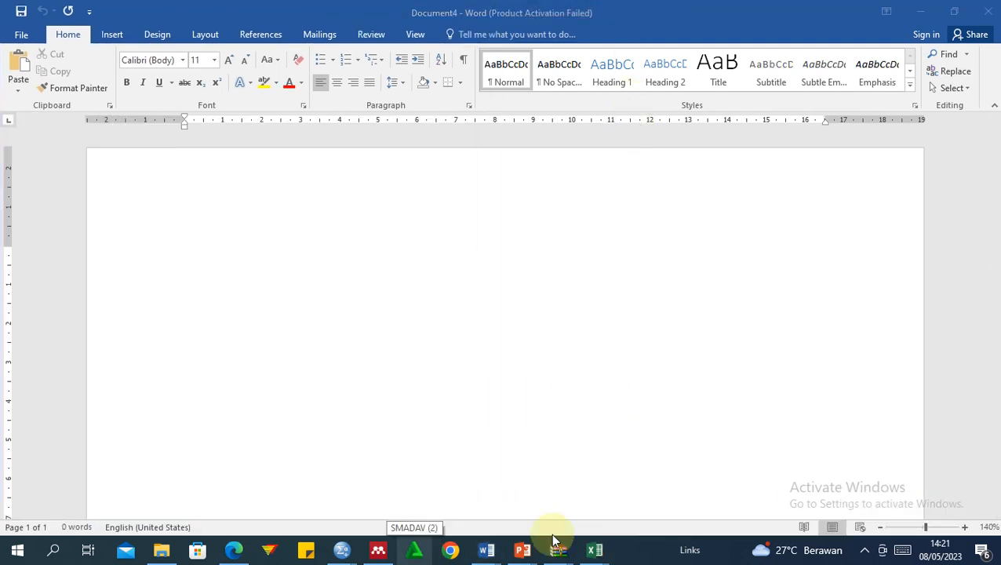
left_click(863, 550)
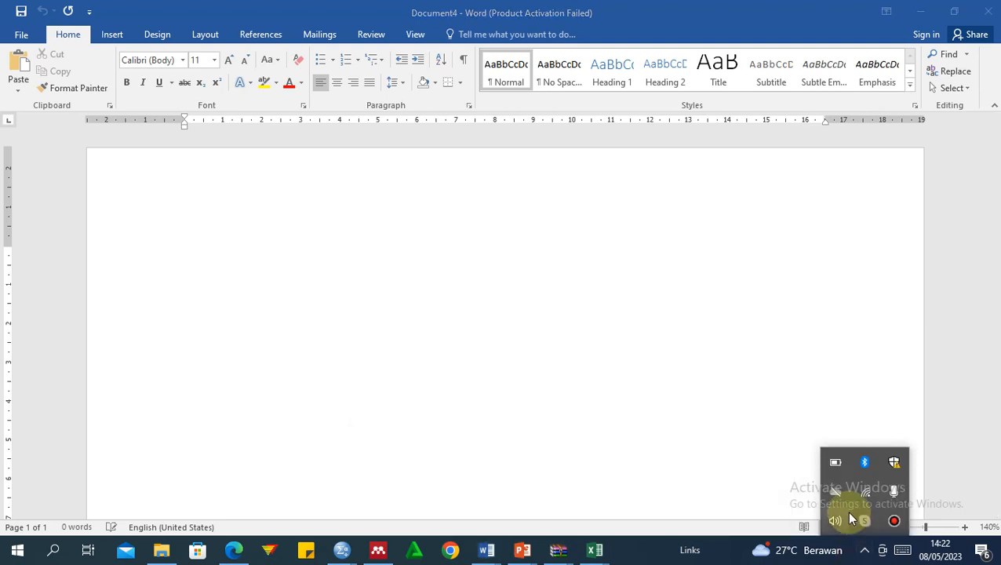
left_click(894, 522)
left_click(845, 162)
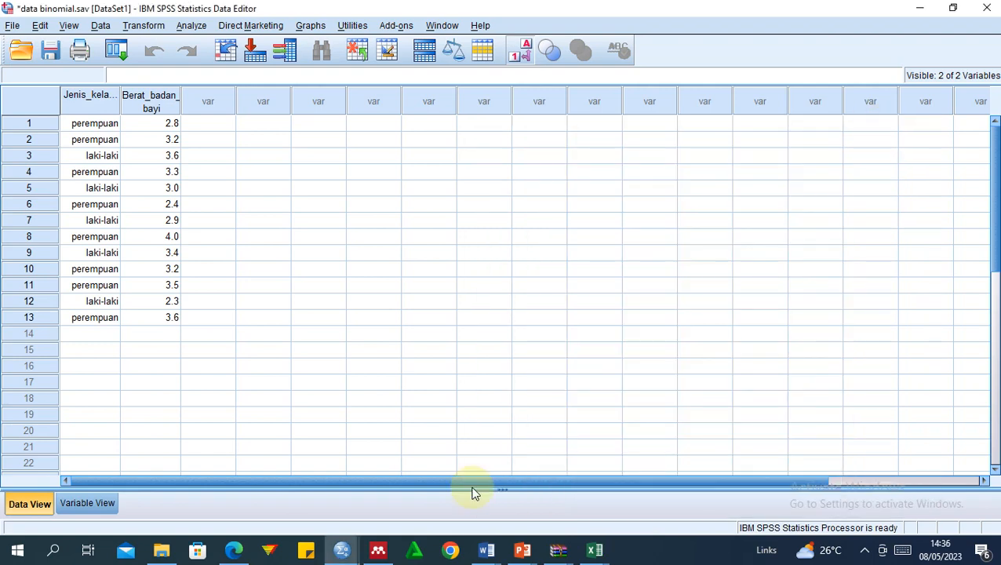
Switch to the blank Word document Document4 and fit its window to the left half of the screen
left_click(487, 549)
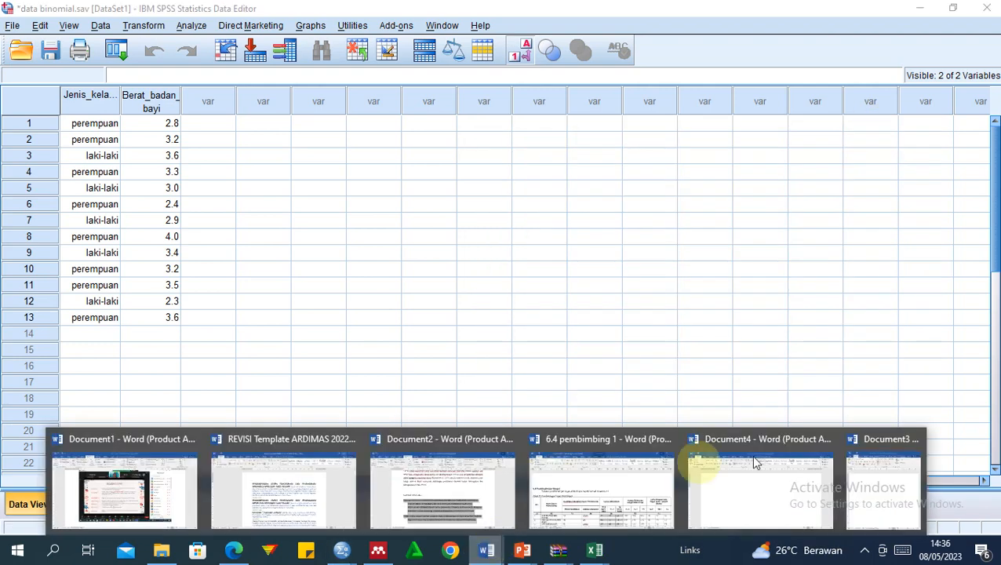
left_click(803, 474)
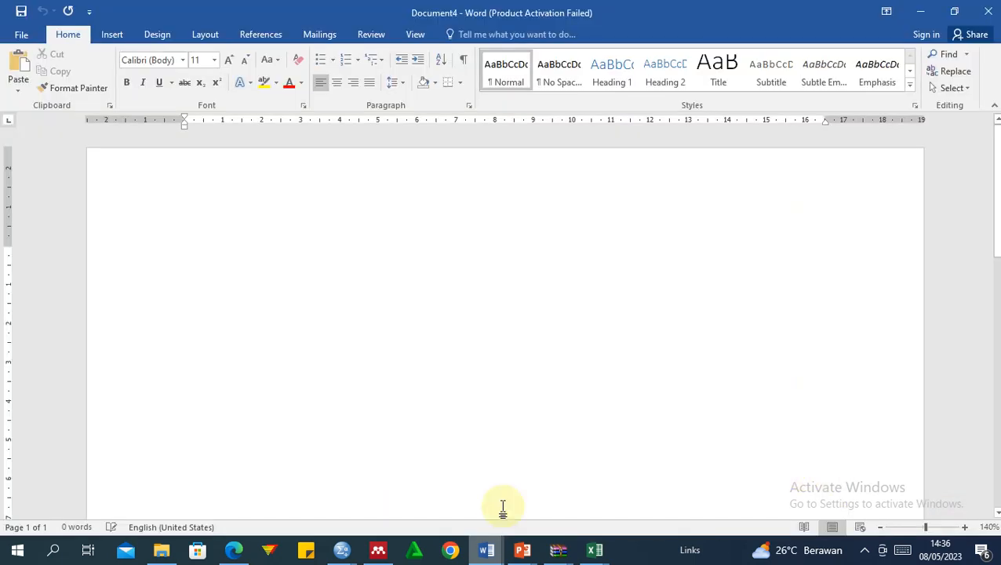
double_click(629, 7)
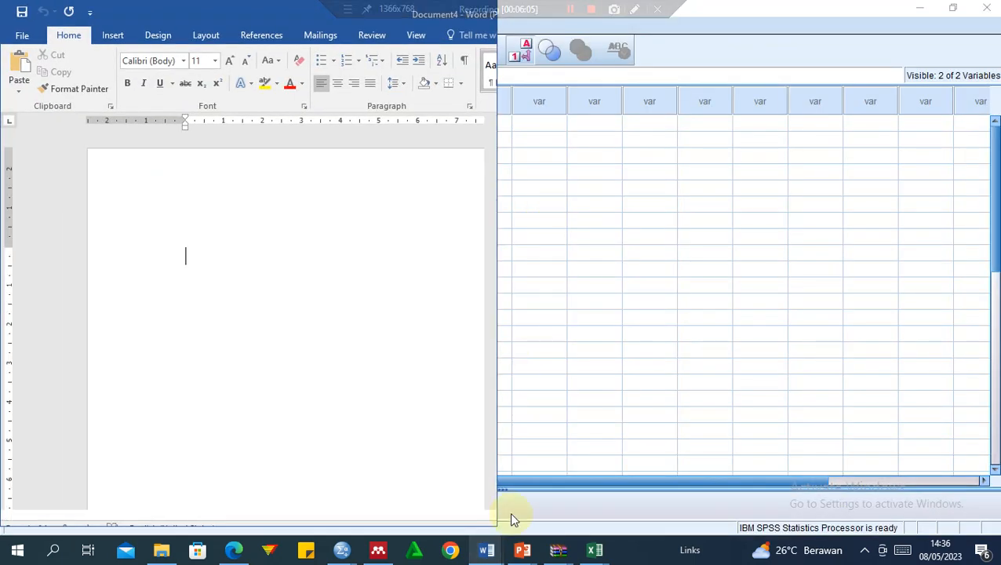
Switch to the SPSS output, resize and place its window beside the Word document, and return to Word
left_click(342, 552)
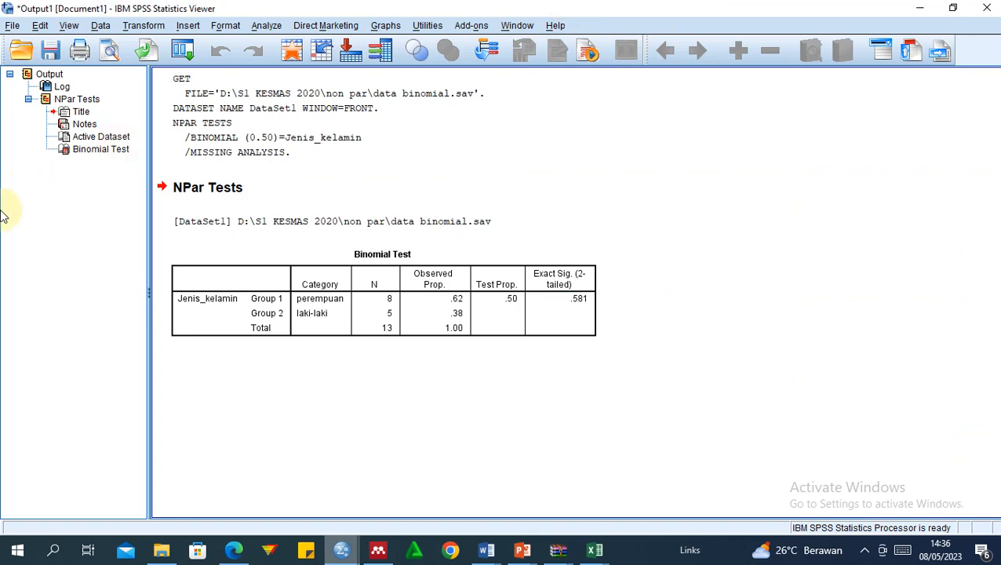
left_click(4, 234)
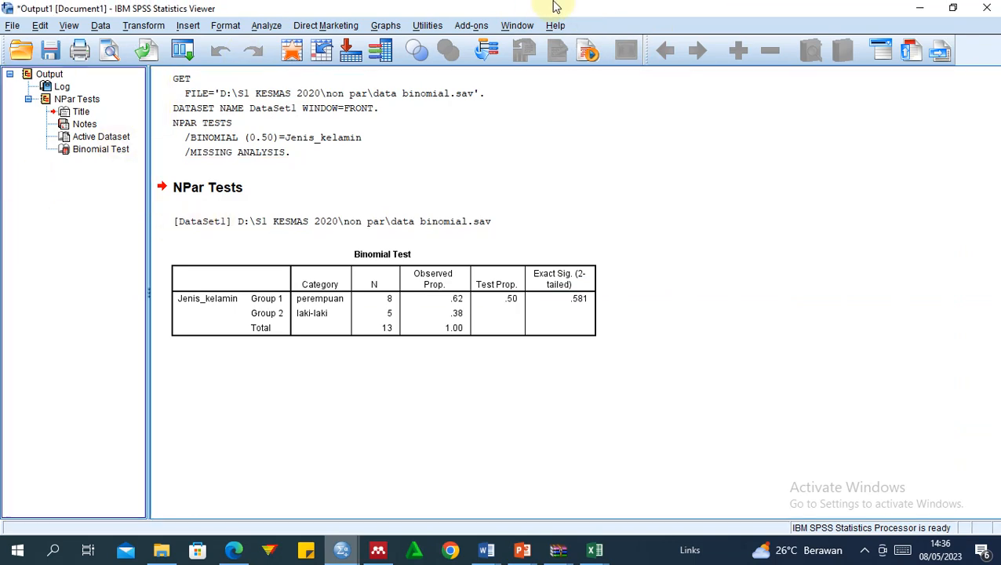
left_click(585, 4)
left_click_drag(585, 4, 574, 50)
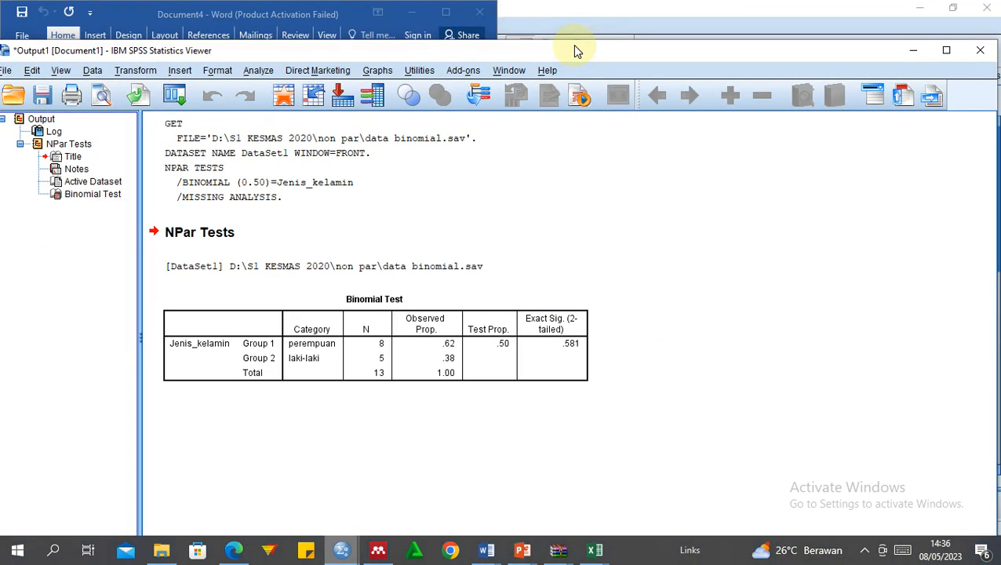
left_click(5, 278)
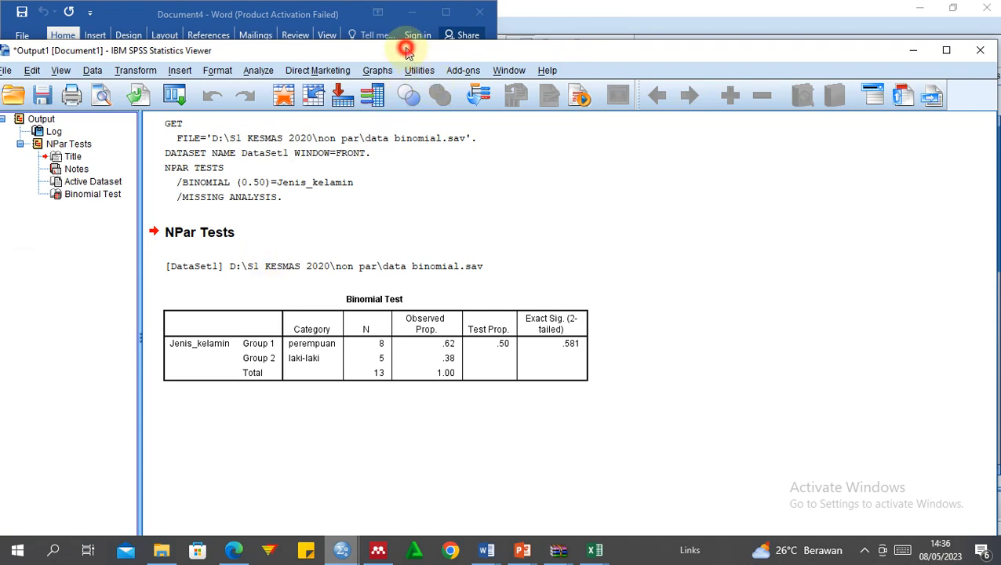
left_click_drag(406, 48, 567, 34)
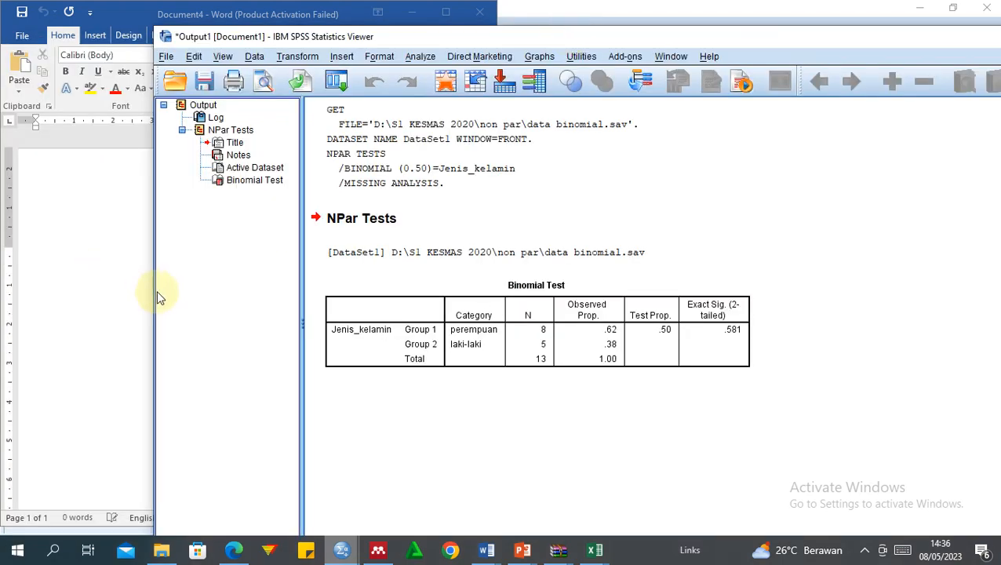
left_click_drag(152, 291, 426, 279)
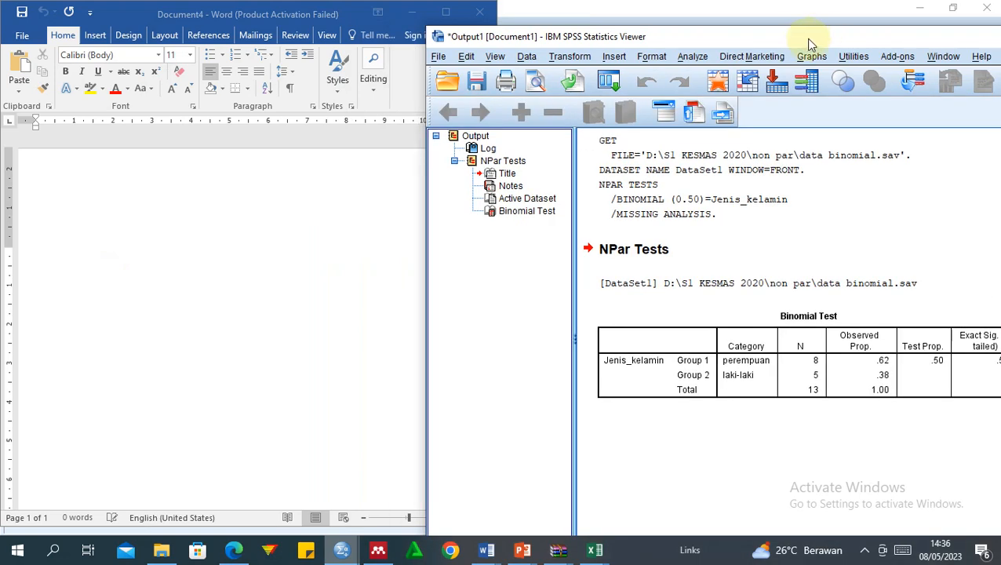
left_click_drag(826, 37, 721, 13)
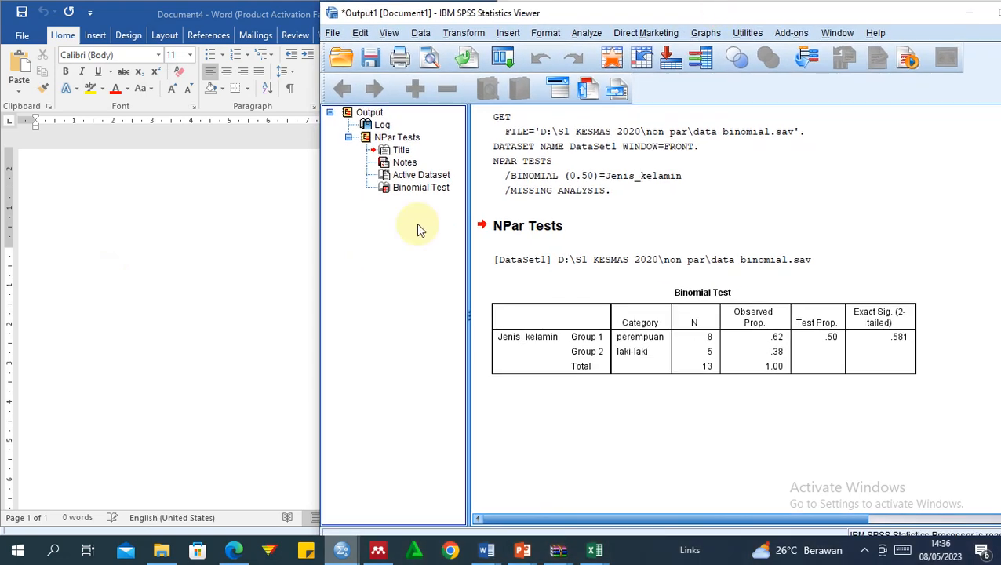
left_click_drag(316, 300, 512, 297)
left_click_drag(931, 14, 841, 16)
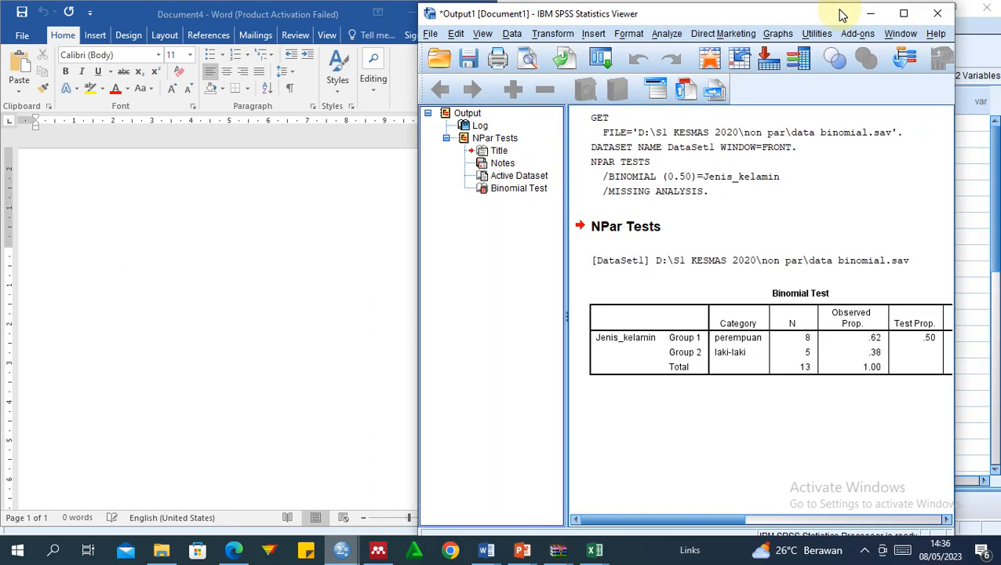
left_click_drag(870, 15, 893, 15)
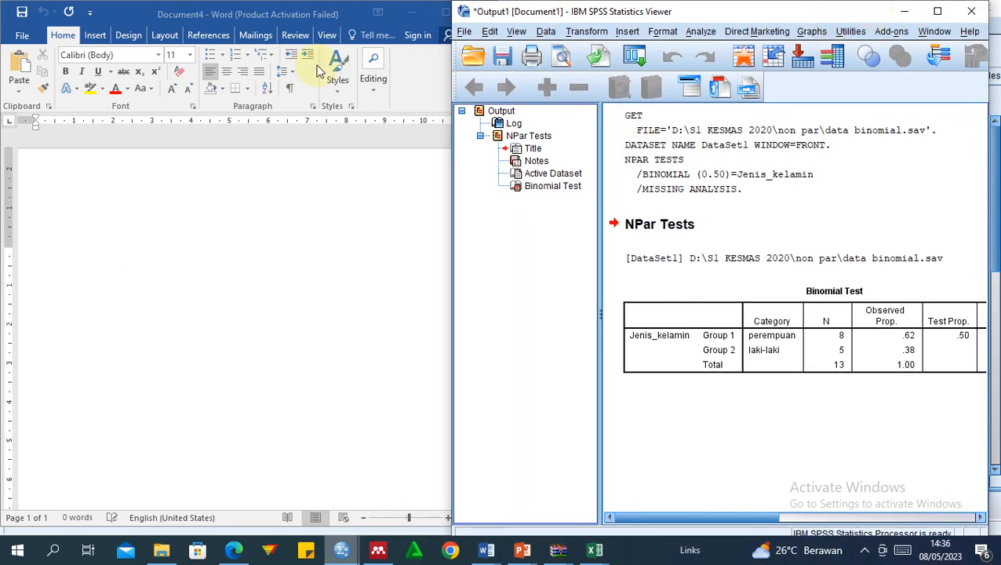
left_click(93, 36)
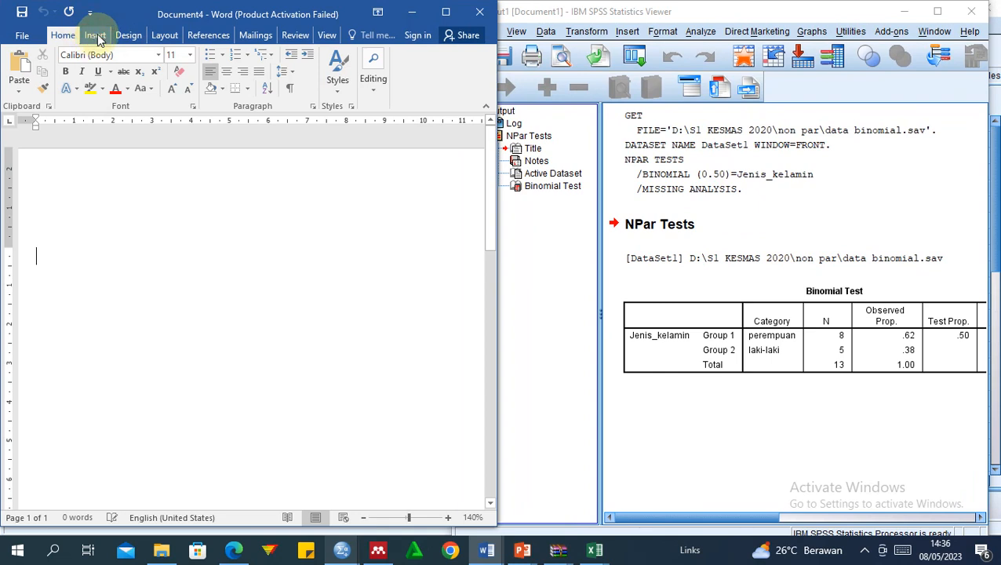
Insert a table with five columns and two rows in the blank Word document
left_click(96, 36)
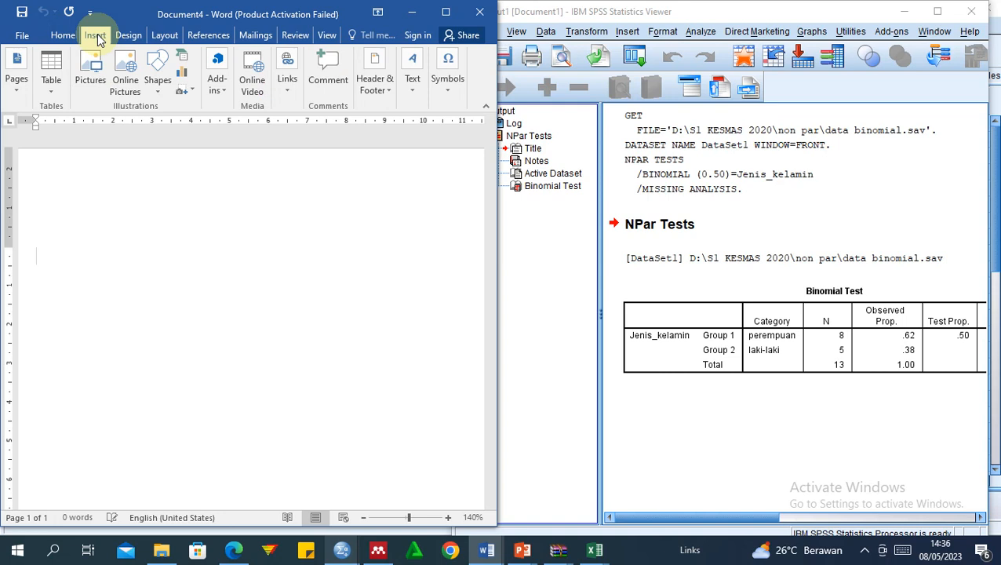
left_click(61, 79)
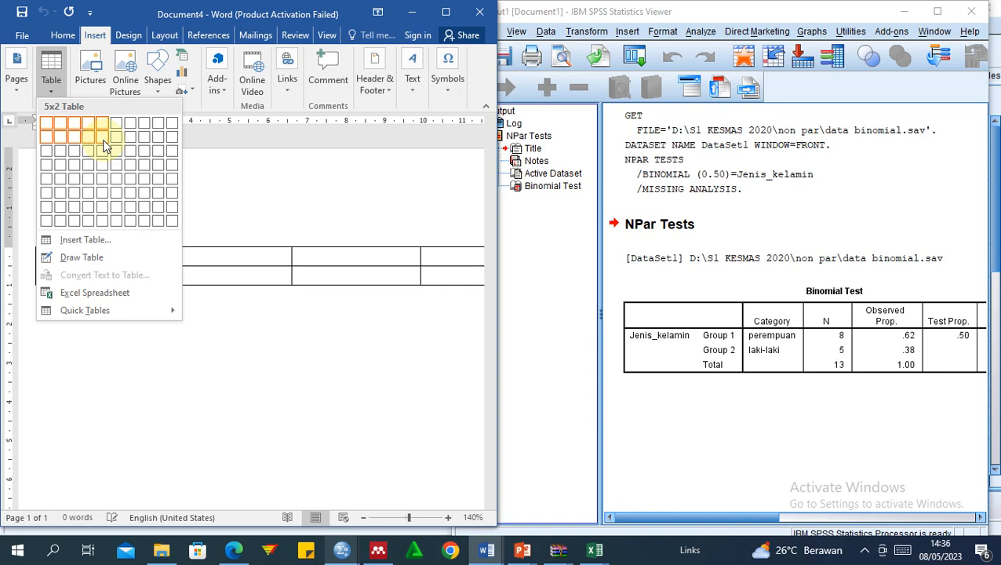
left_click(104, 145)
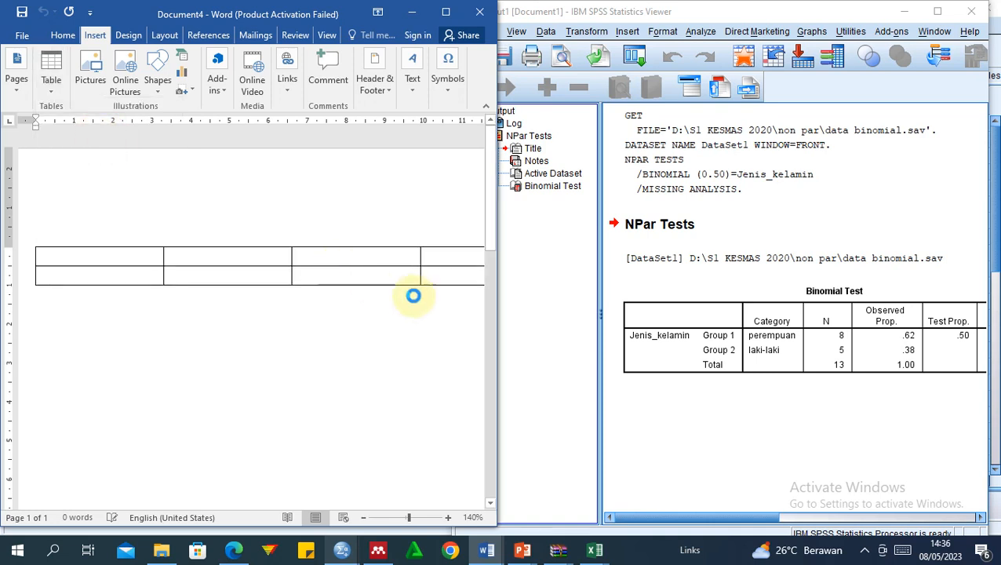
left_click(670, 316)
left_click(670, 319)
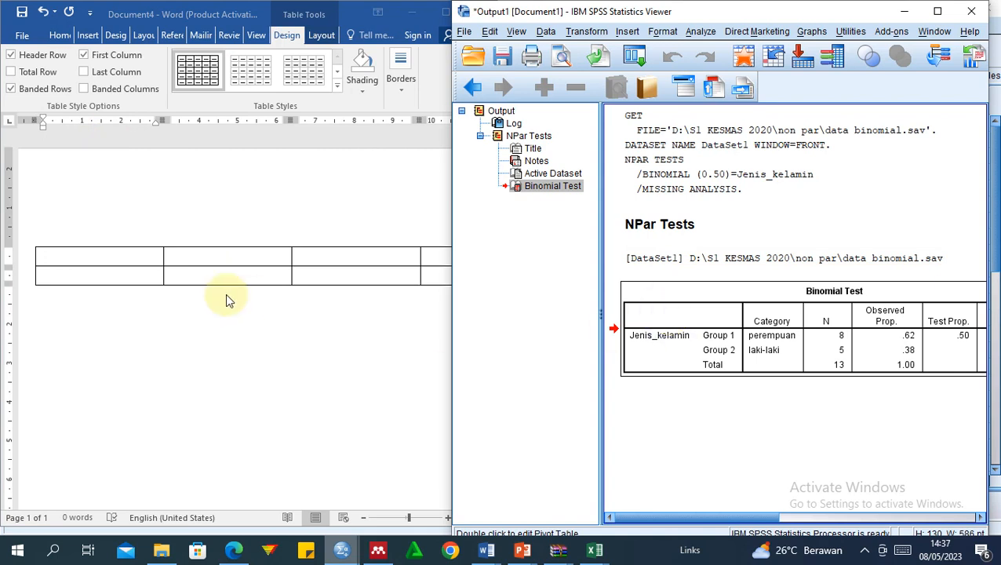
right_click(669, 315)
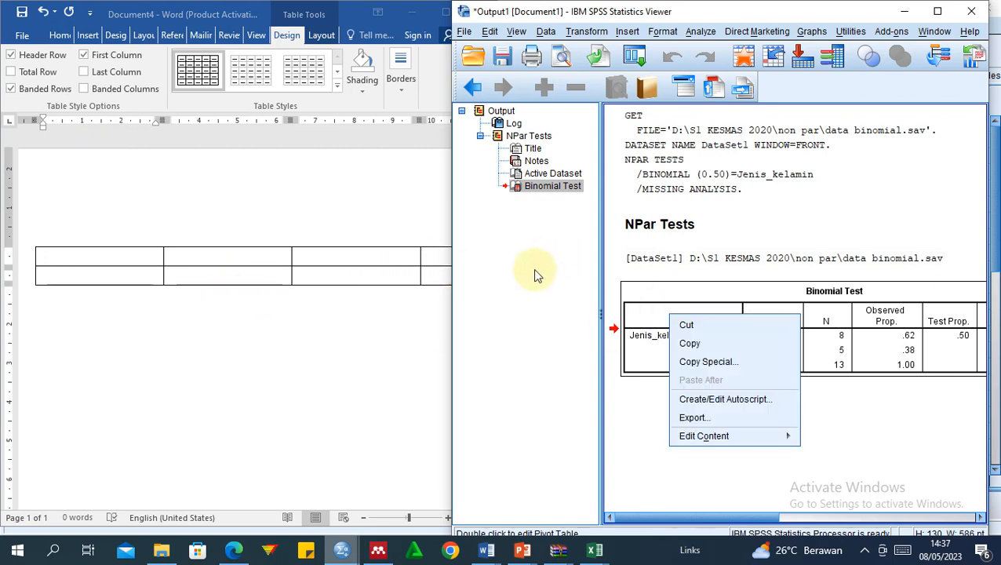
left_click(699, 363)
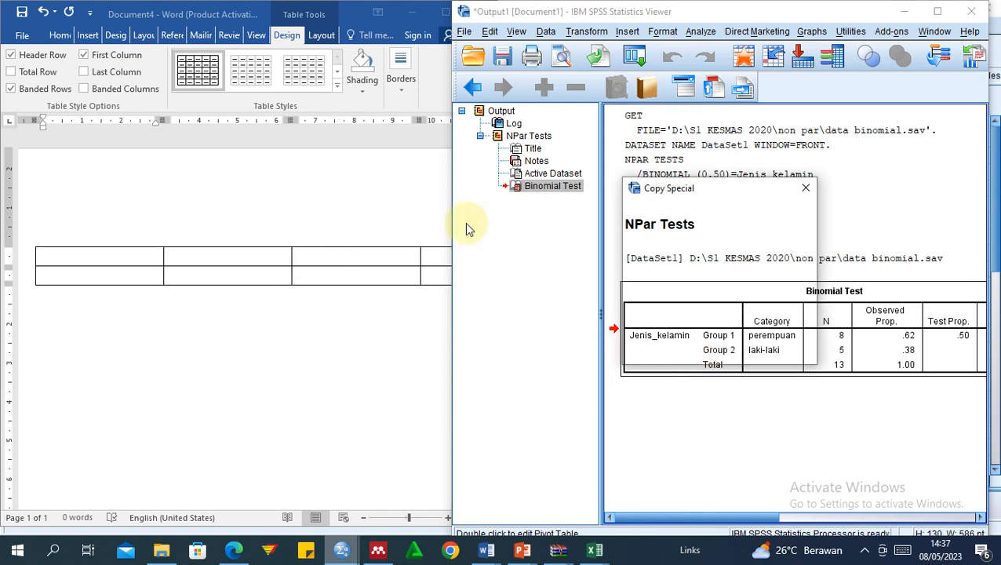
left_click(129, 263)
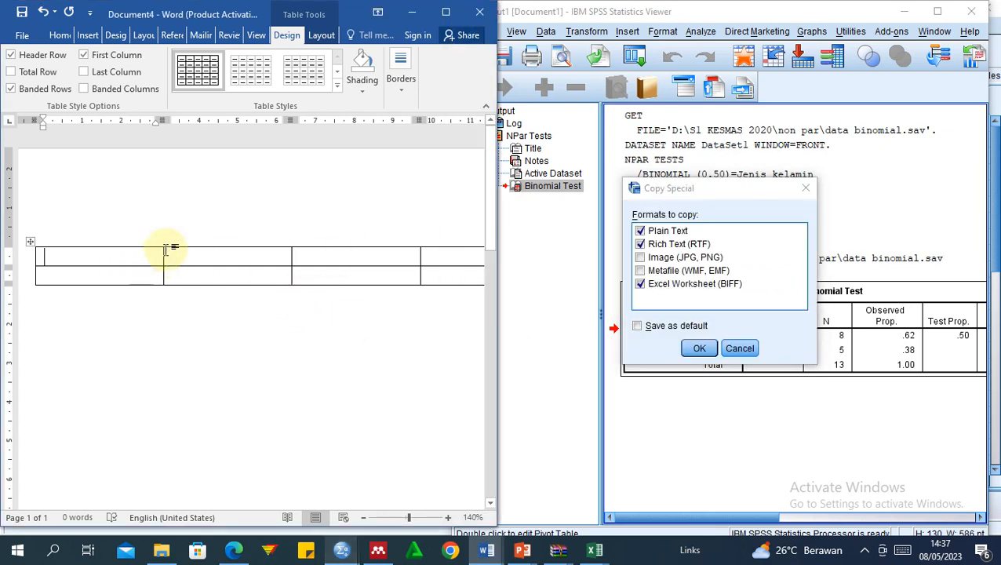
left_click(803, 189)
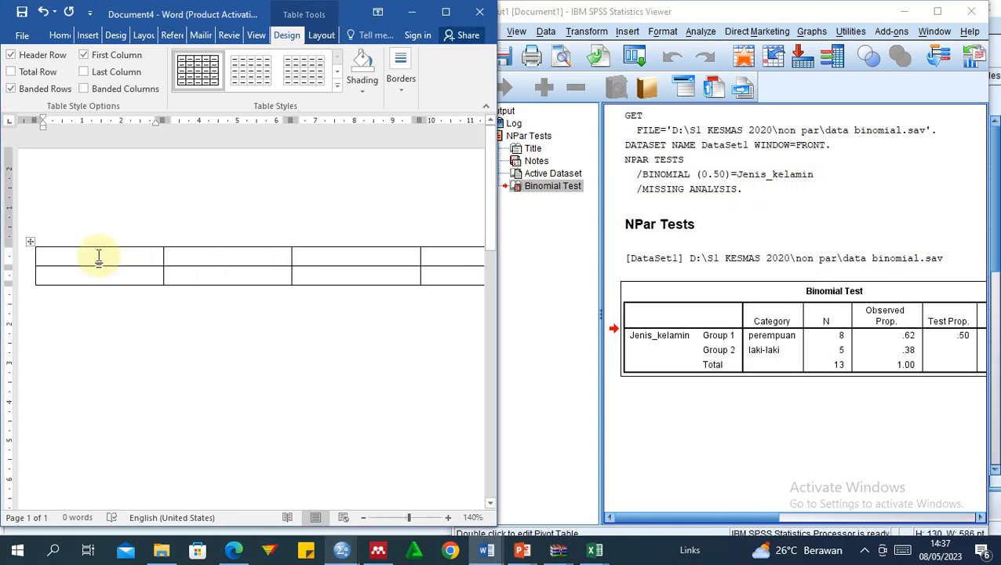
type("variab")
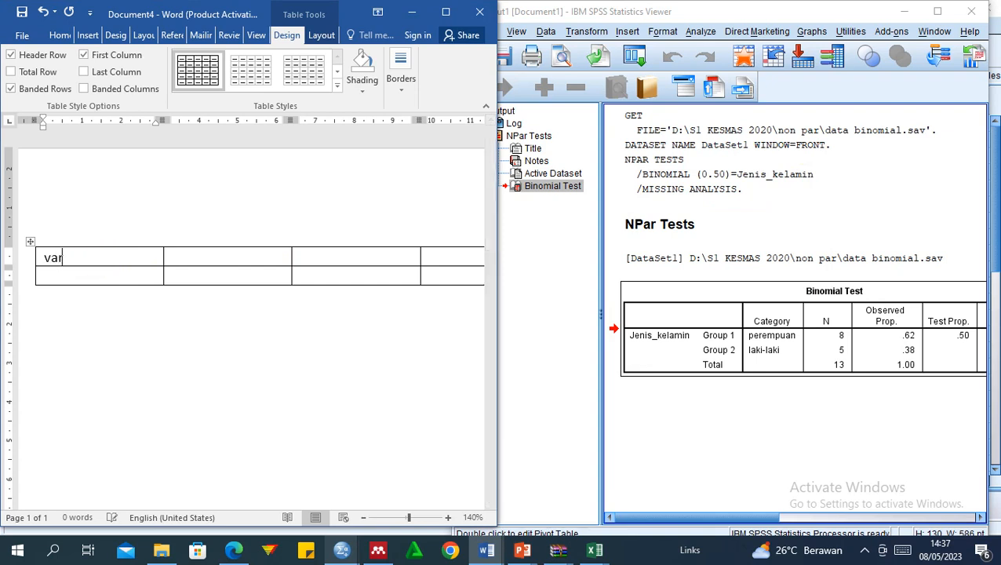
key("BackSpace")
key("BackSpace")
key("BackSpace")
key("BackSpace")
key("BackSpace")
key("BackSpace")
Enter the headings "jenis kelamin", "n", "%" and "p value" in the first four header cells of the table
type("jenis kelamin")
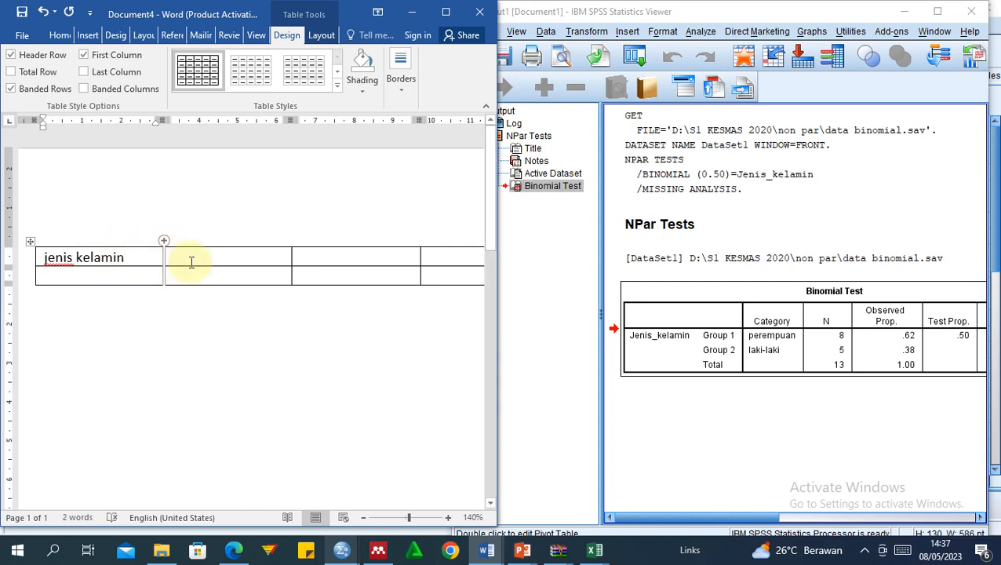
left_click(201, 260)
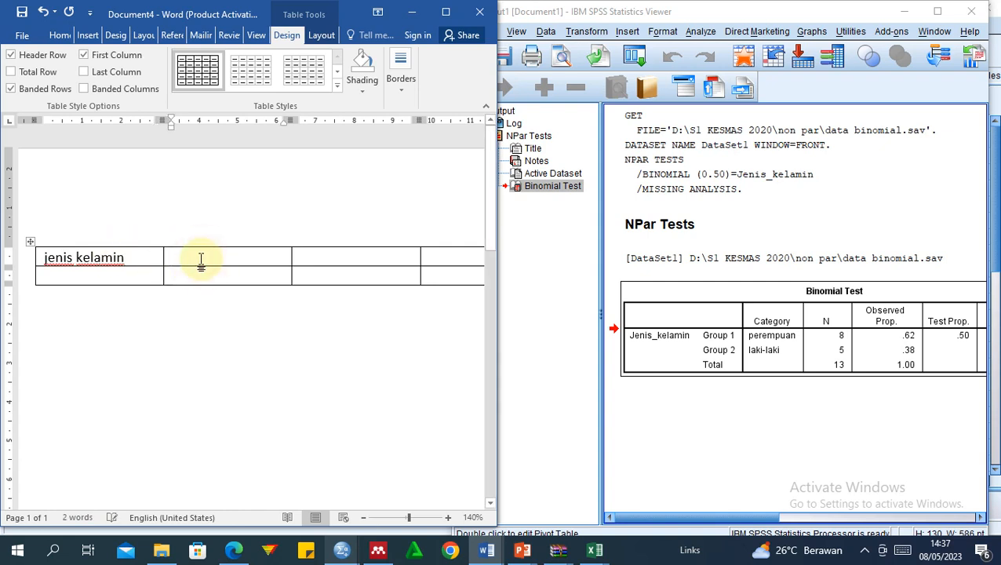
type("n")
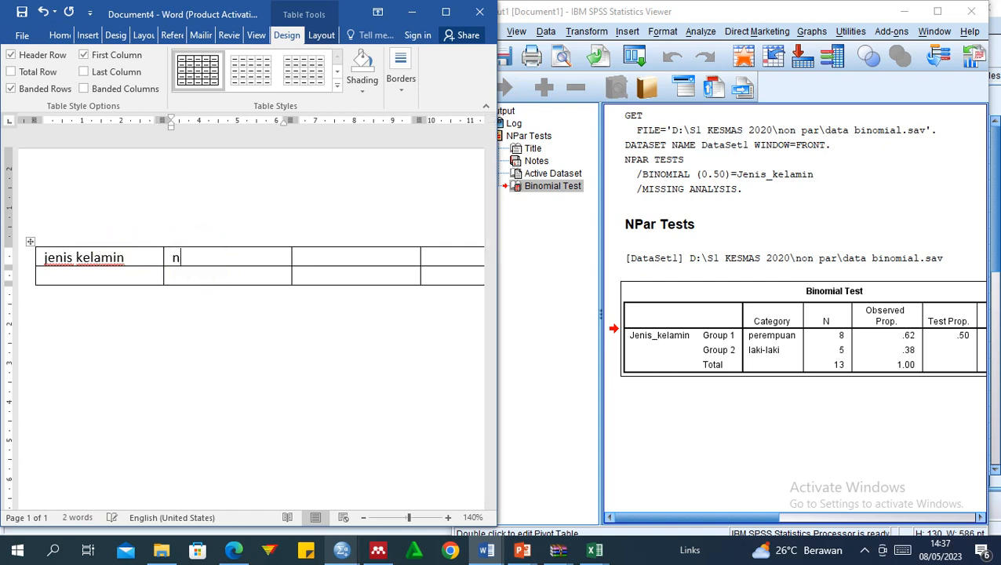
key("Tab")
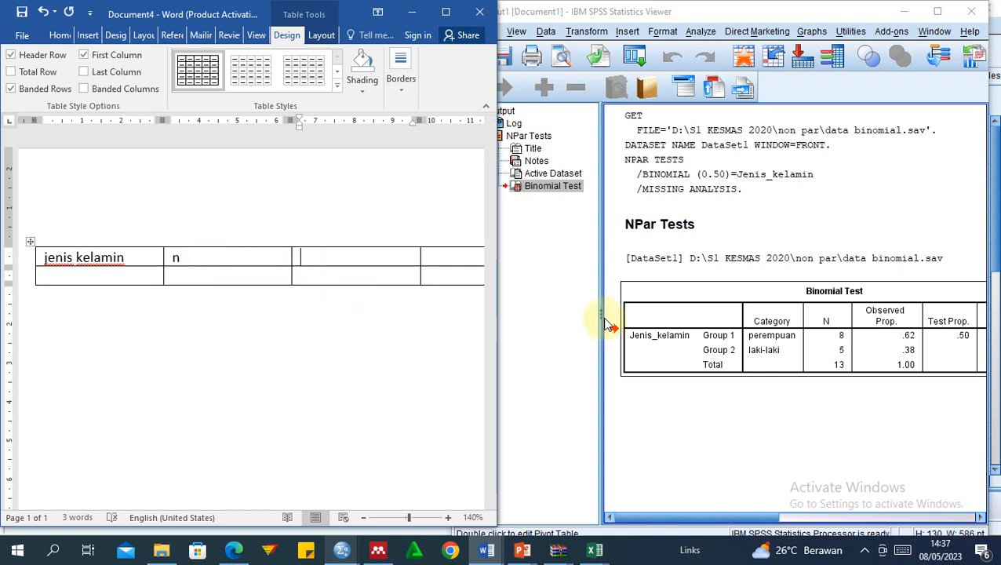
left_click_drag(638, 517, 714, 521)
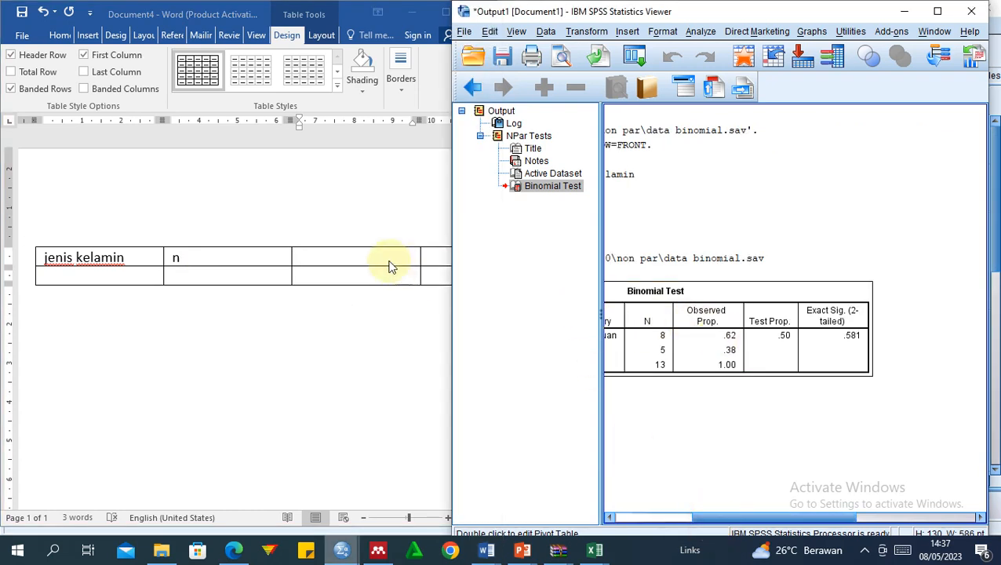
left_click(330, 259)
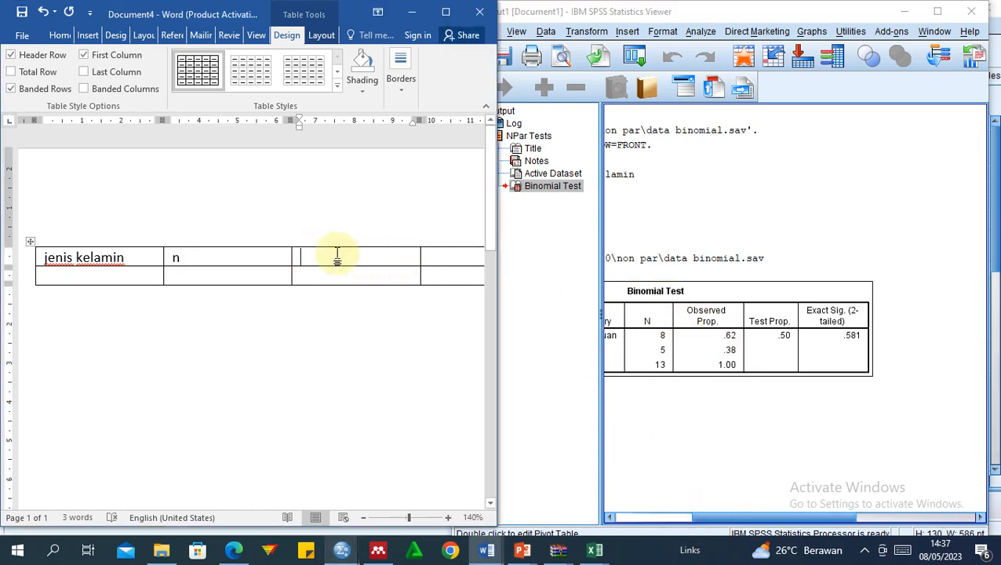
type("%")
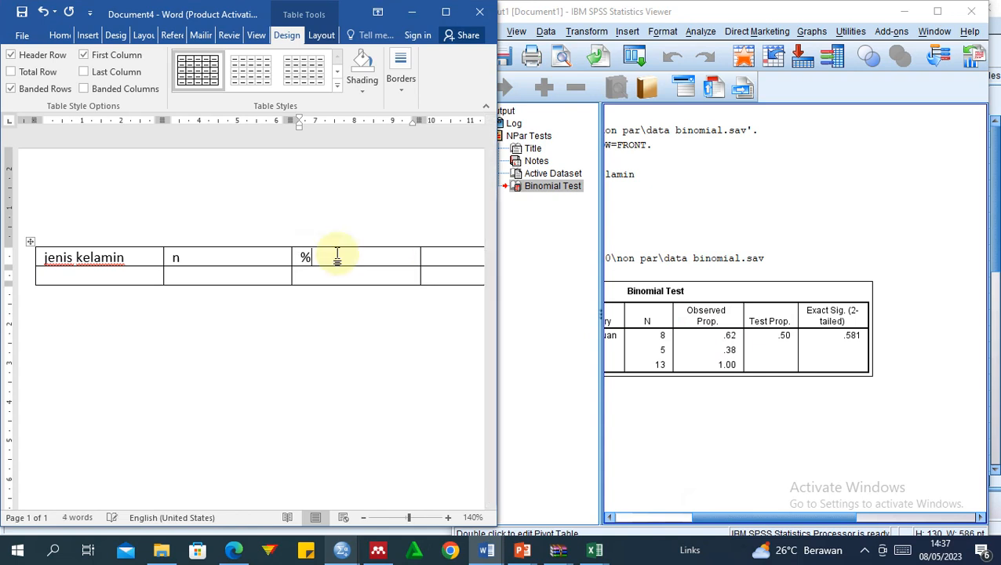
left_click(452, 257)
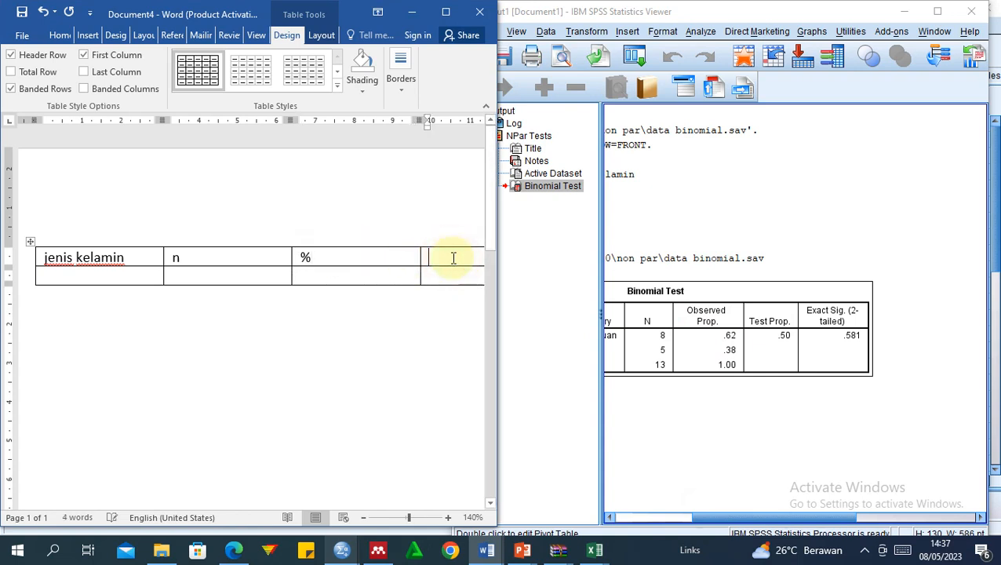
type("p value")
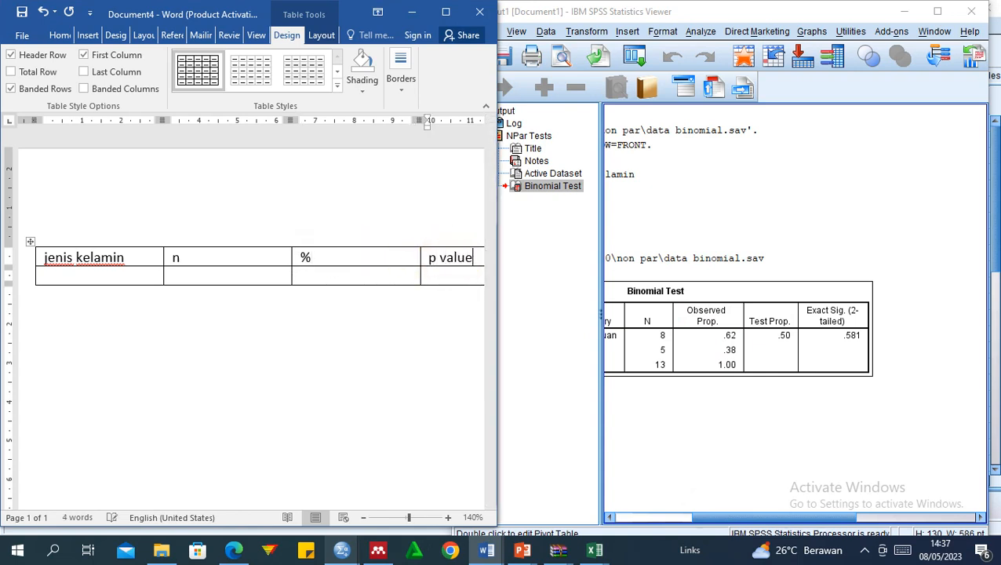
Enter "laki-laki" and "perempuan" on separate lines in the cell below the jenis kelamin heading
left_click(653, 520)
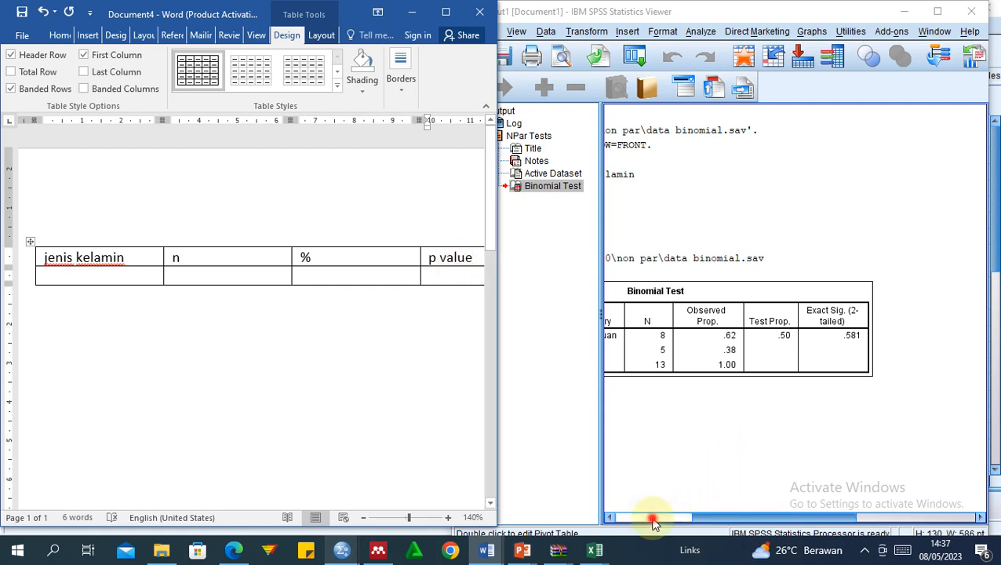
left_click_drag(653, 520, 648, 516)
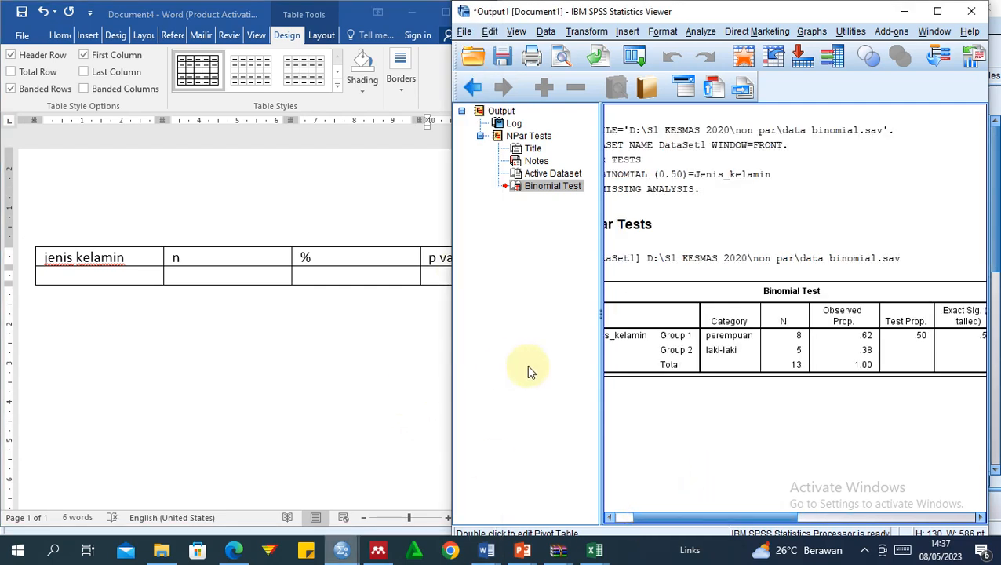
left_click(72, 277)
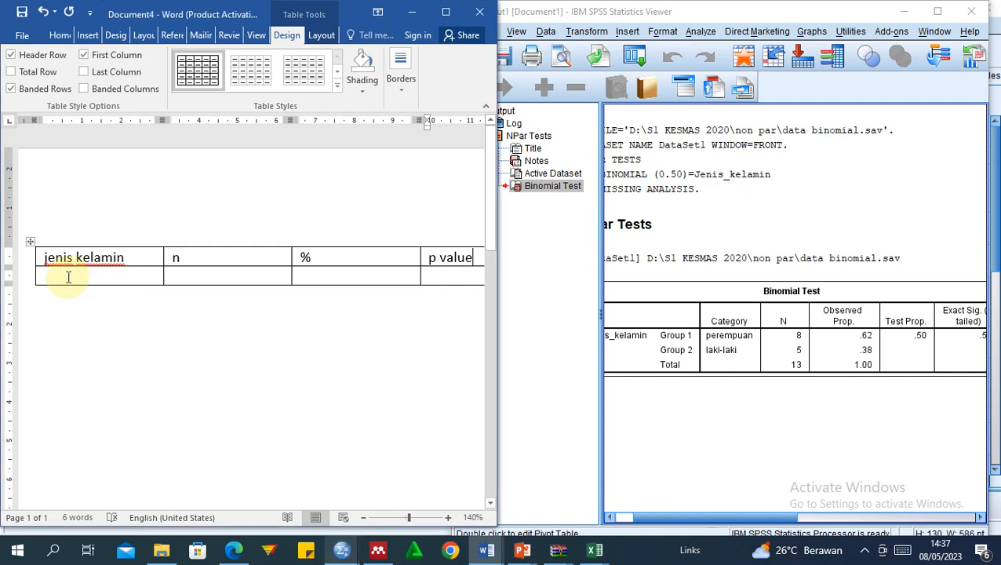
type("laki-")
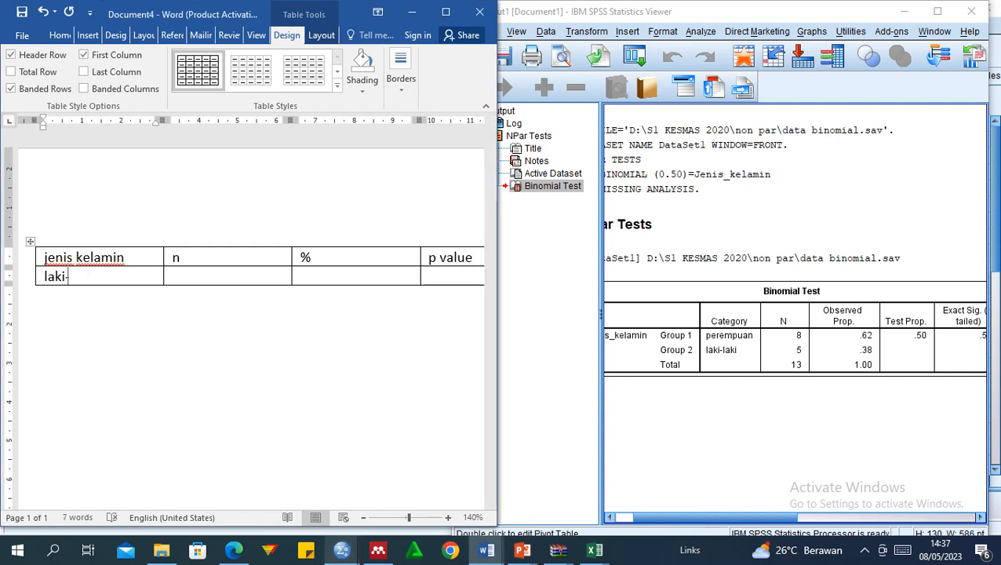
type("laki")
key("Return")
type("p")
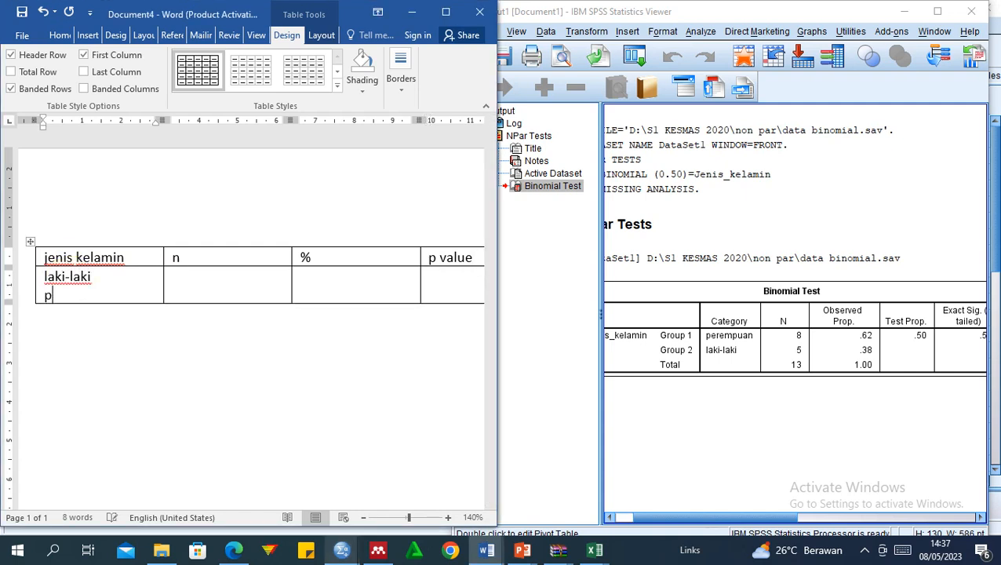
type("erempuan")
Fill the cell under n with 5 for laki-laki and 8 for perempuan on separate lines
key("Right")
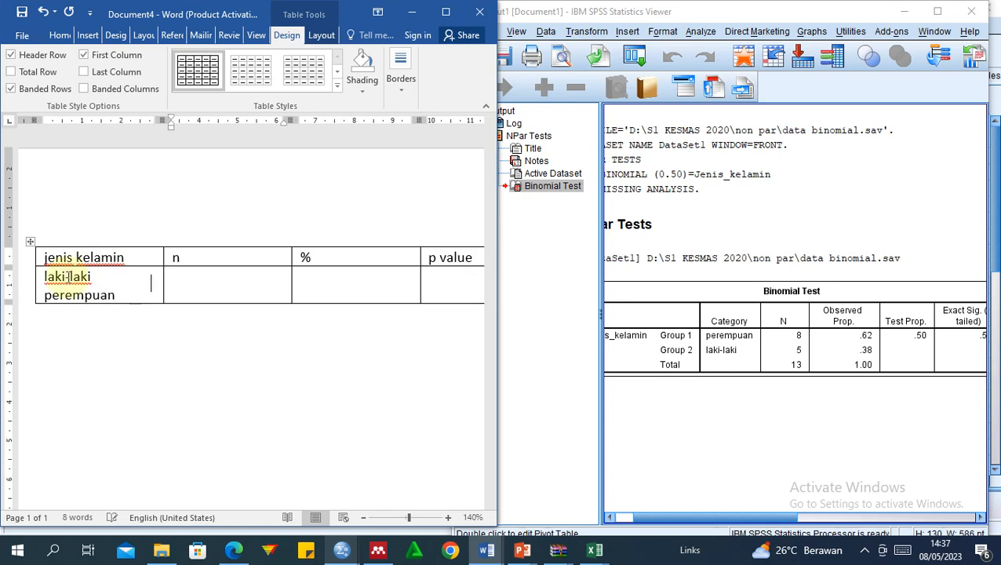
key("Up")
type("8")
key("Down")
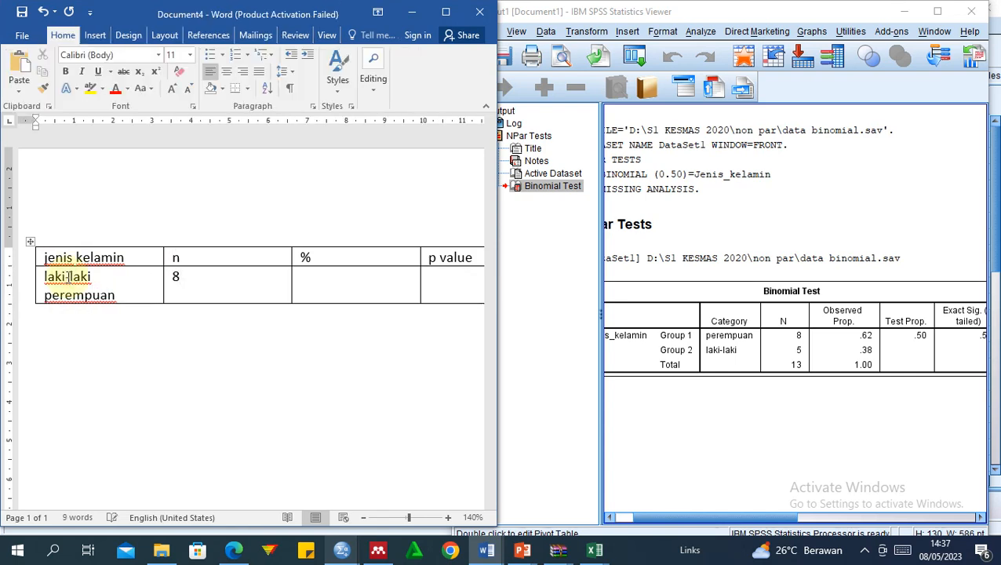
left_click(219, 279)
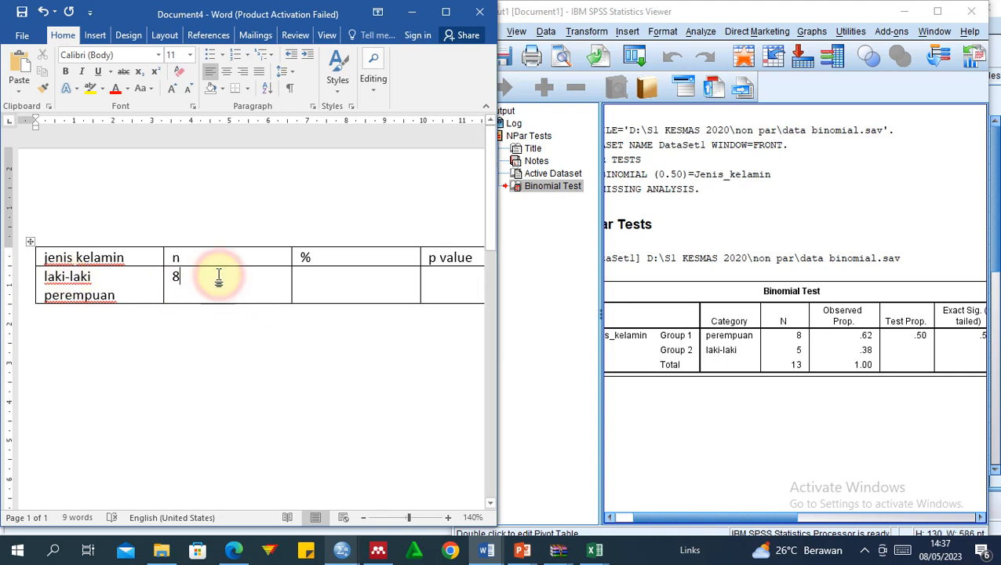
key("Return")
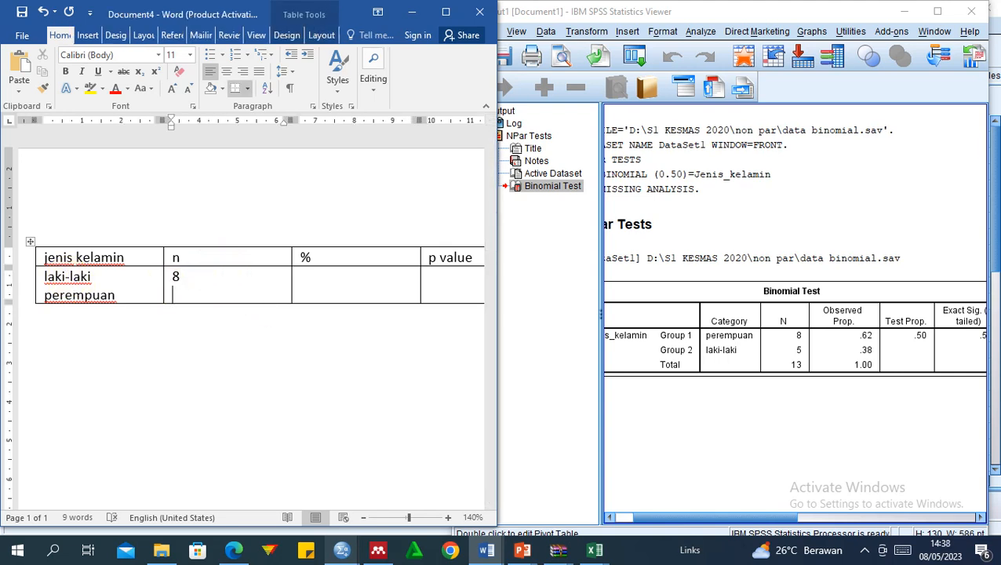
left_click(190, 277)
key("BackSpace")
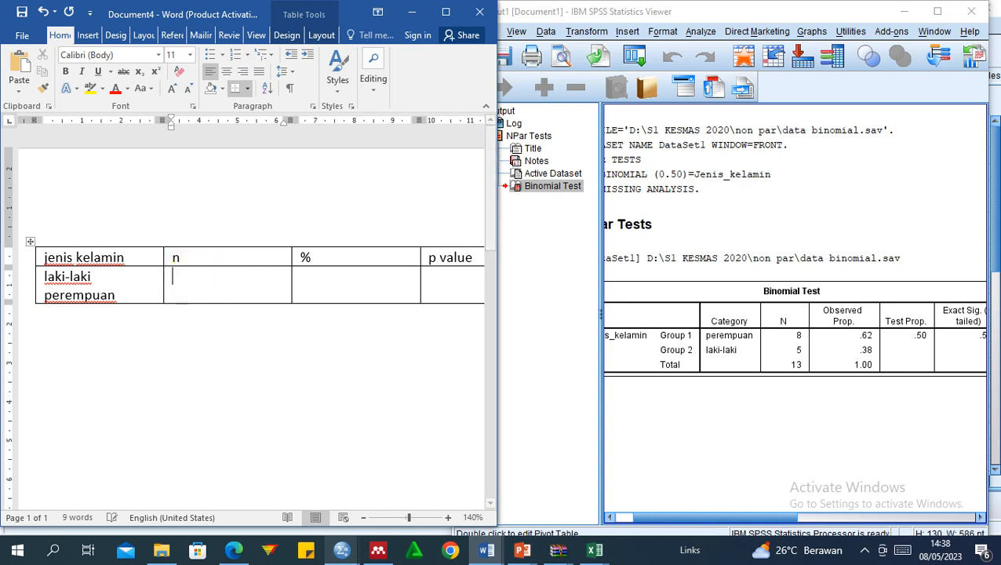
type("5")
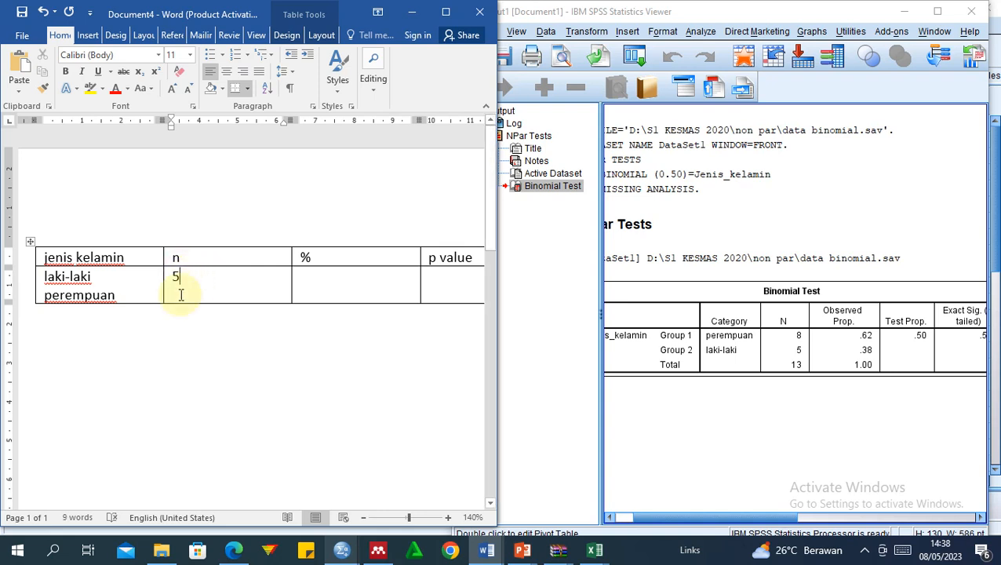
left_click(179, 293)
type("8")
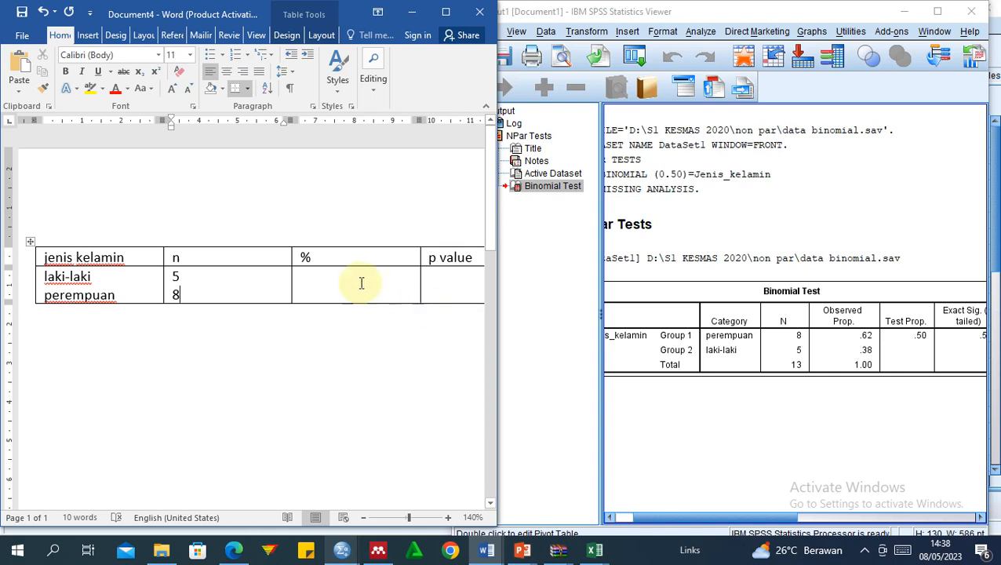
Fill the cell under % with 62 on the laki-laki line and 38 on the perempuan line
left_click(337, 280)
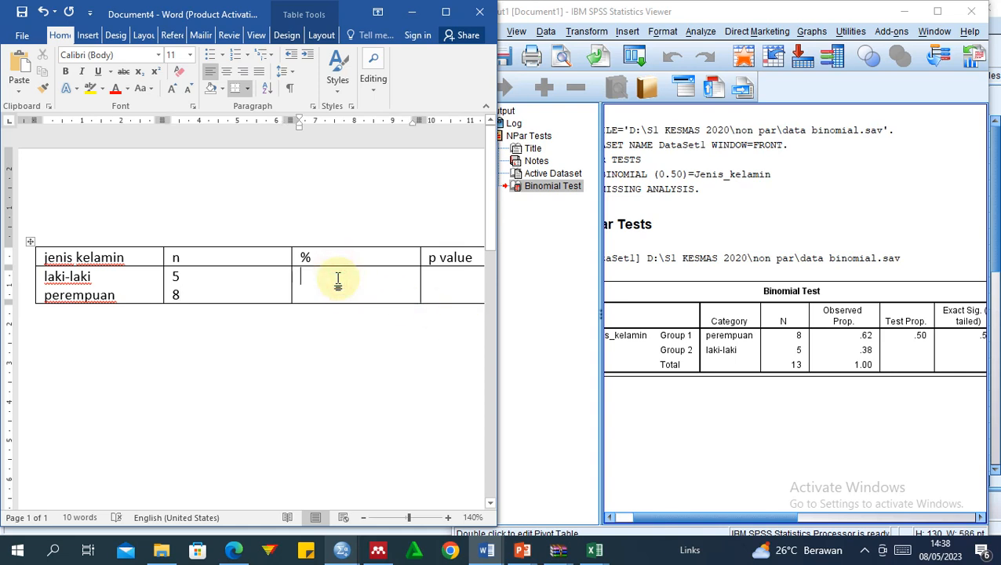
type("0")
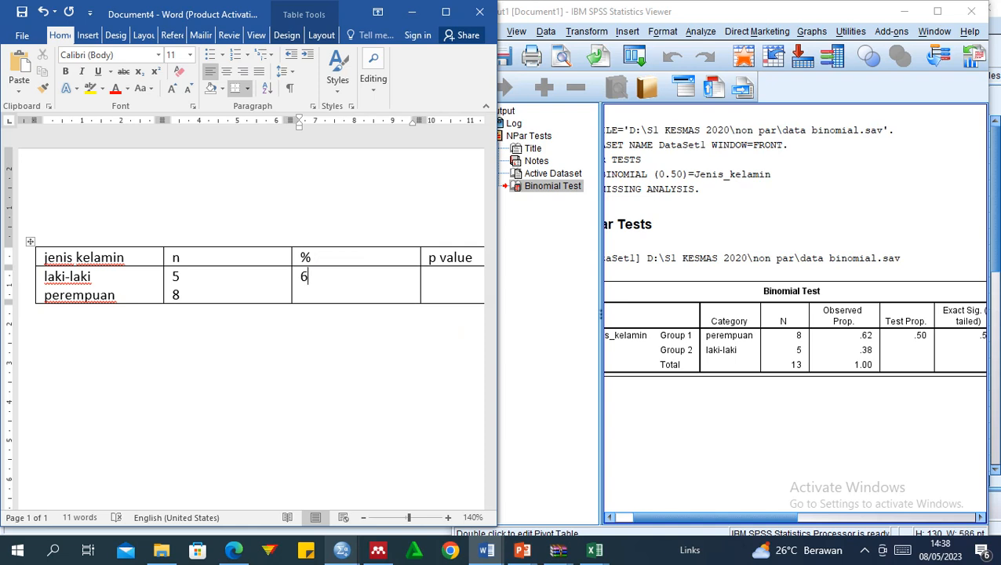
type("2")
key("Down")
left_click(333, 278)
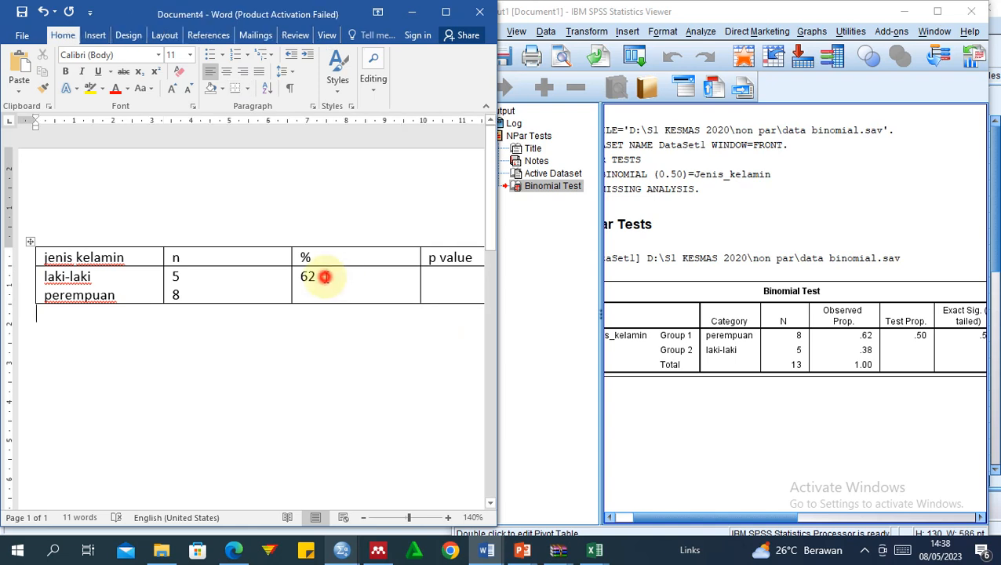
key("Return")
type("38")
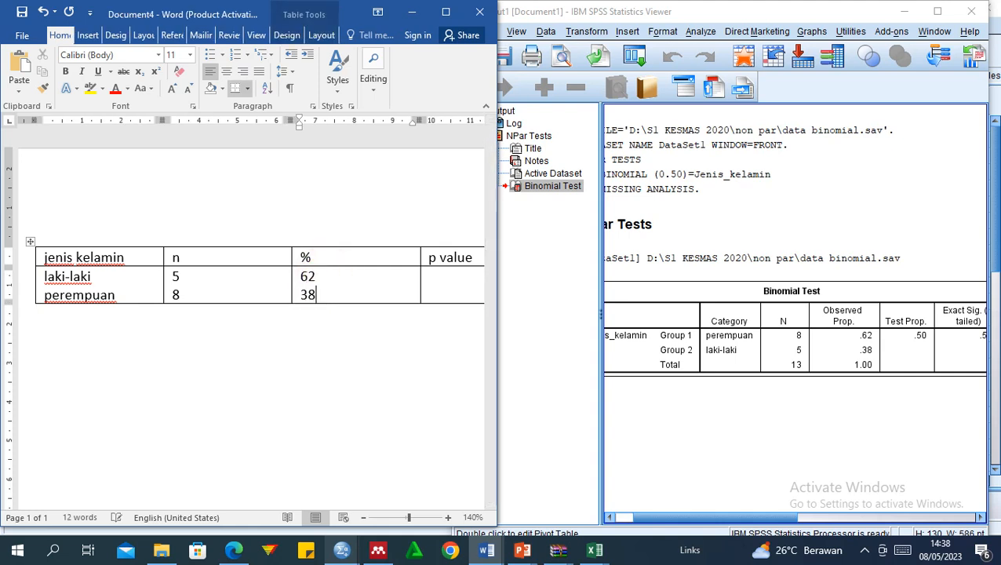
Enter the exact significance from the SPSS binomial test, 0,581, in the table cell under p value
left_click(447, 277)
left_click(875, 514)
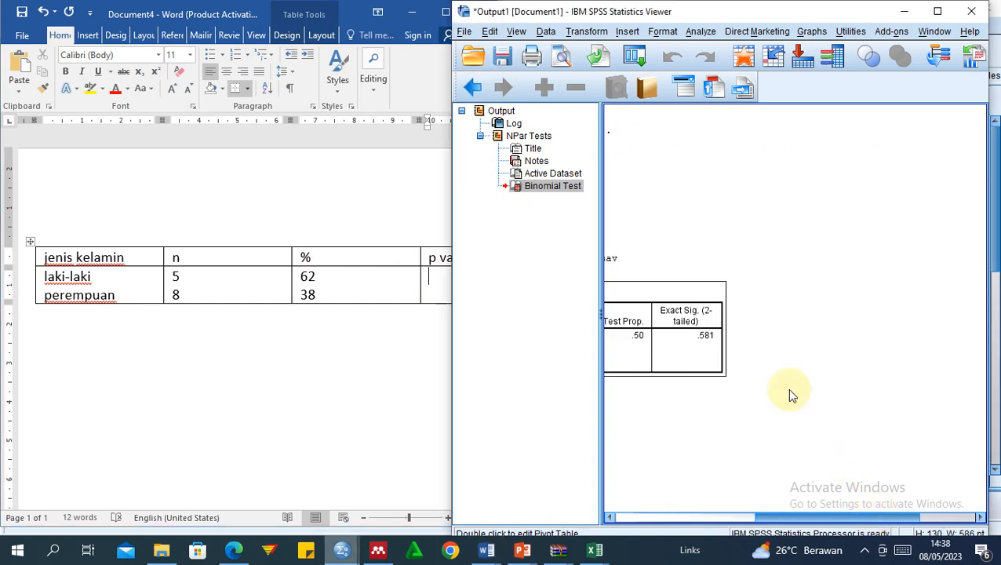
left_click(697, 315)
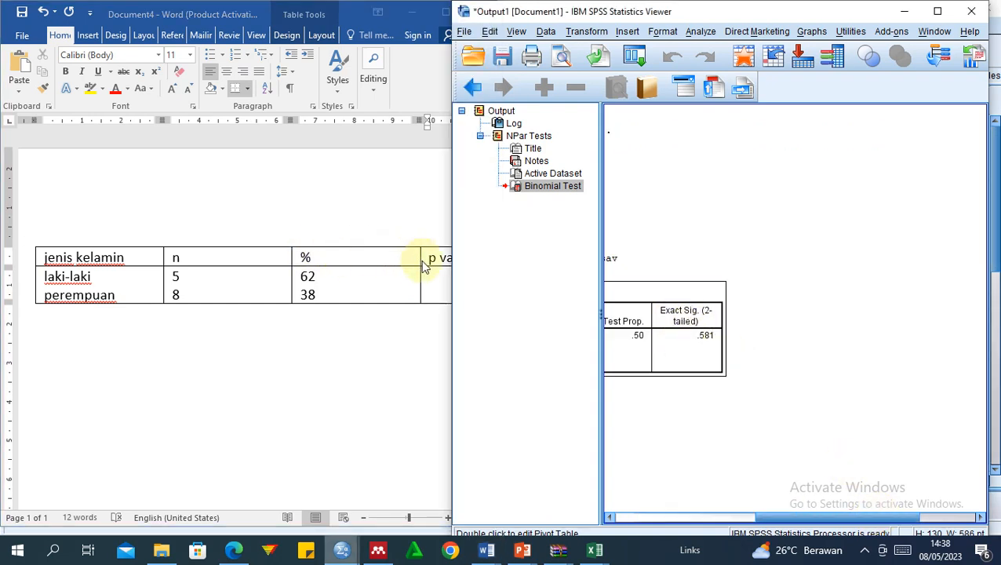
left_click(444, 276)
type("0")
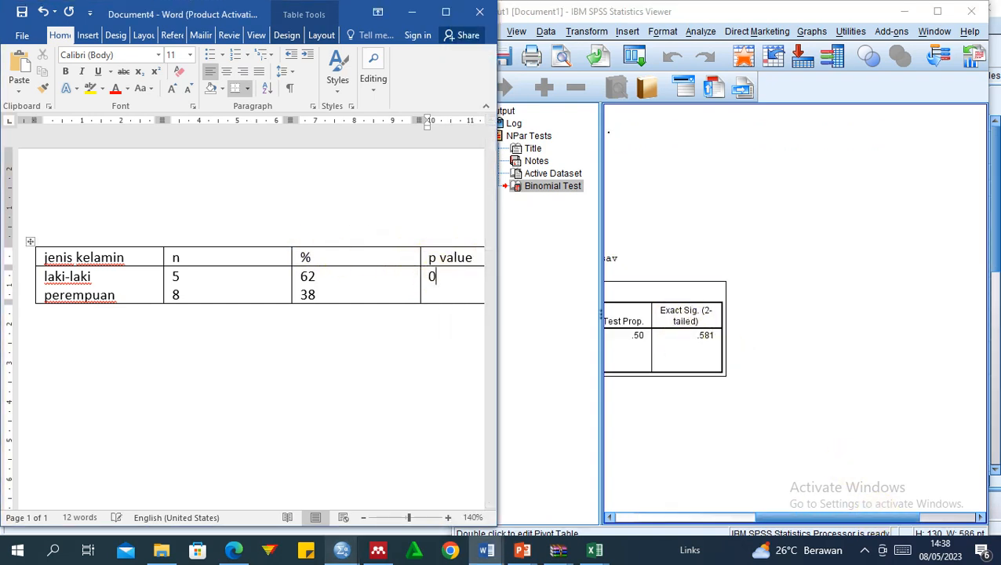
type(",581")
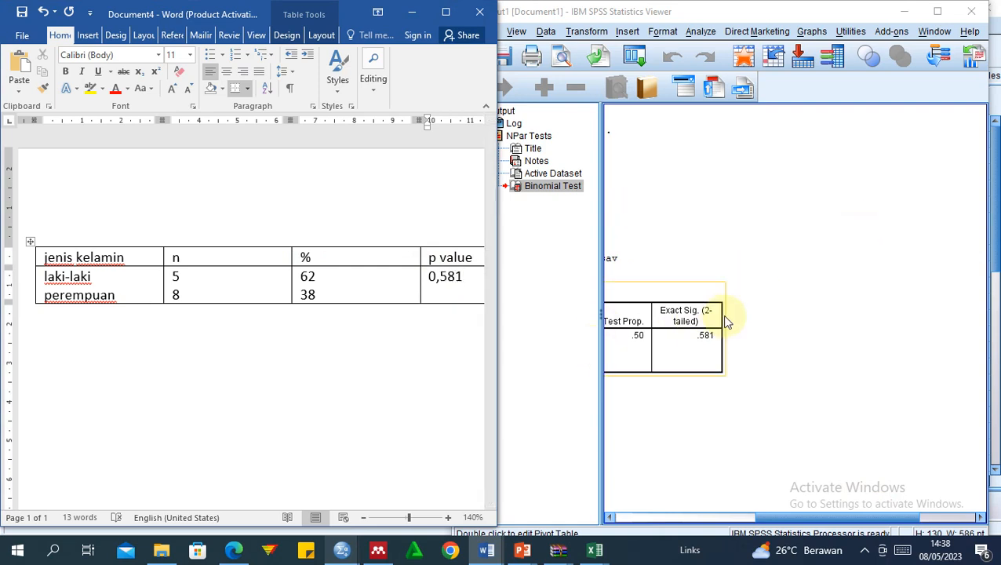
Begin a paragraph below the table, one blank line down, with the words "Jumlah bayi"
left_click(335, 375)
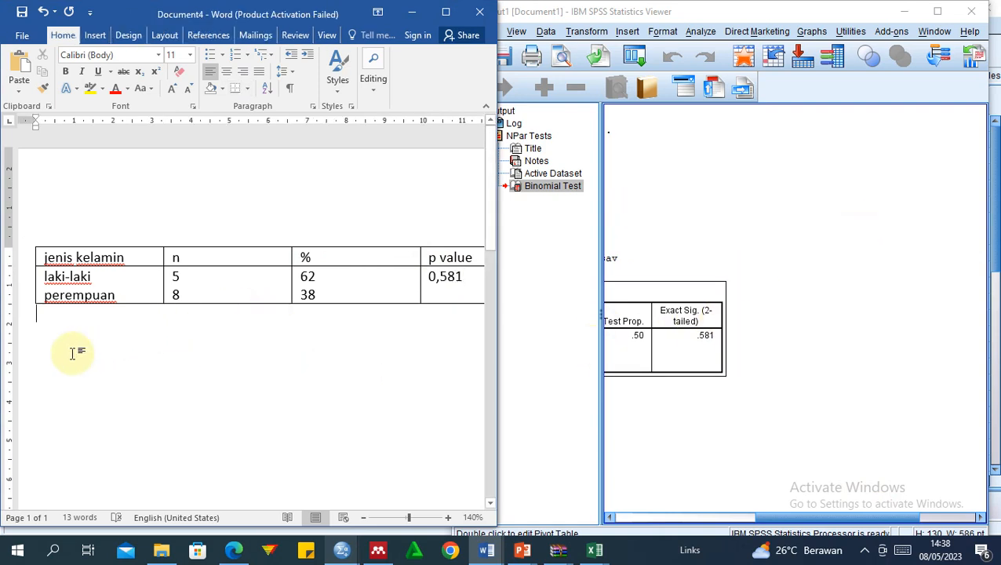
key("Return")
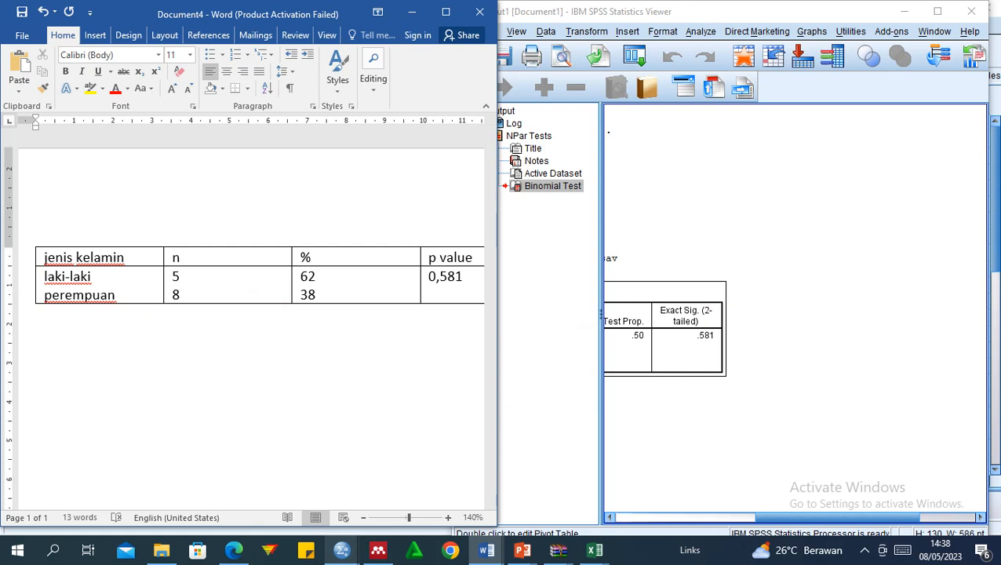
type("jumlah ")
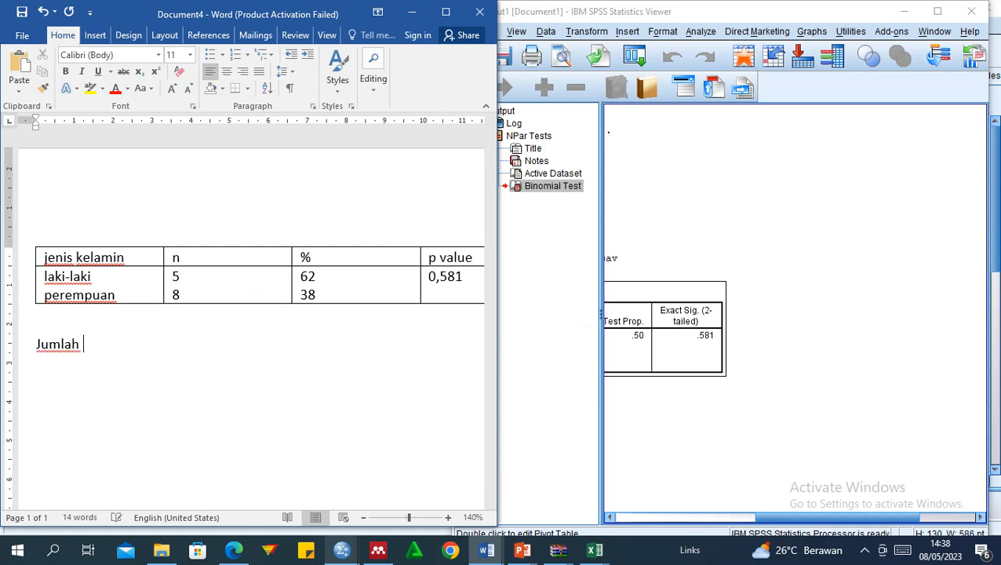
type("bayi p")
key("BackSpace")
type("perempuan")
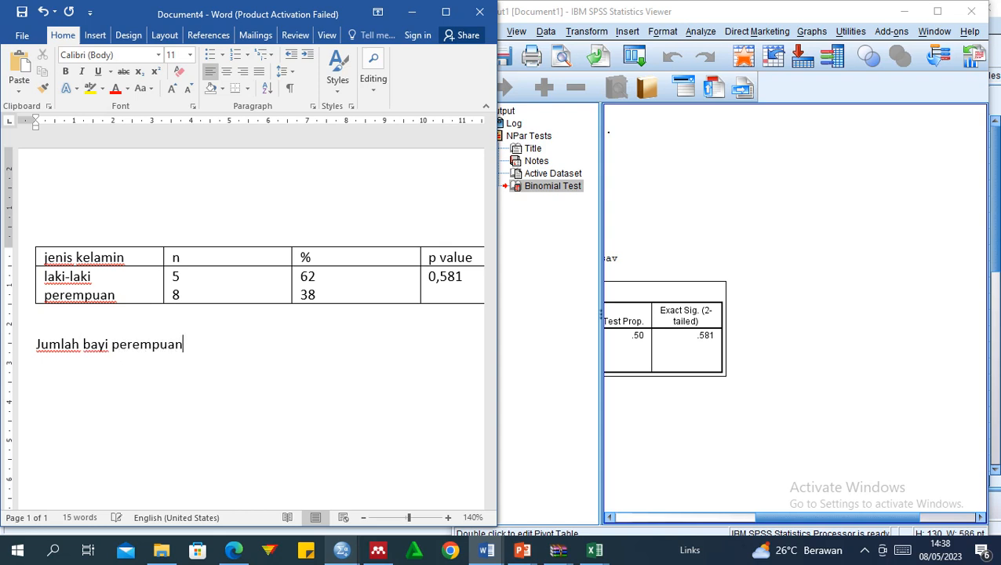
type(" lebih bany")
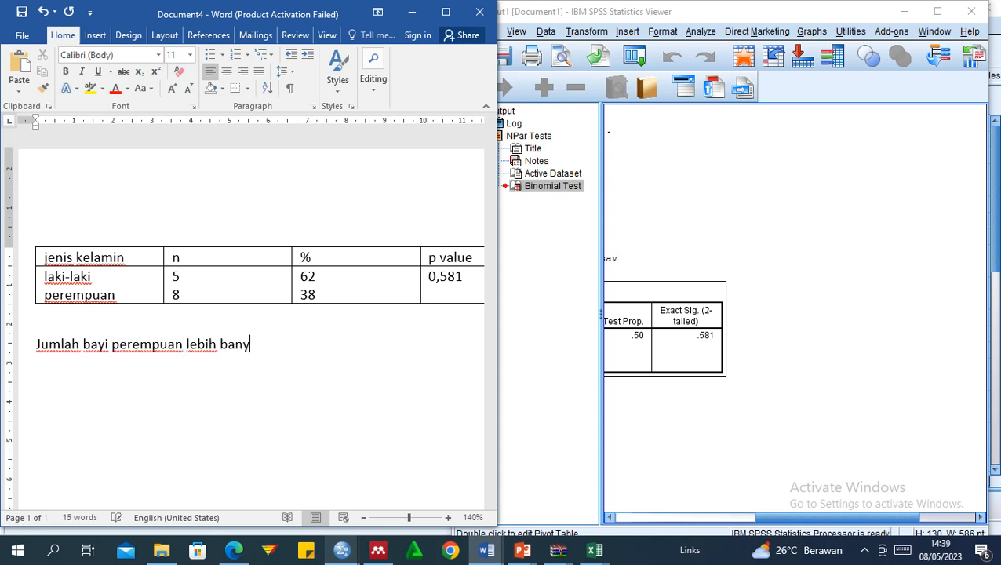
key("BackSpace")
key("BackSpace")
key("BackSpace")
key("BackSpace")
key("BackSpace")
key("BackSpace")
key("BackSpace")
key("BackSpace")
key("BackSpace")
key("BackSpace")
key("BackSpace")
key("BackSpace")
key("BackSpace")
key("BackSpace")
key("BackSpace")
key("BackSpace")
key("BackSpace")
key("BackSpace")
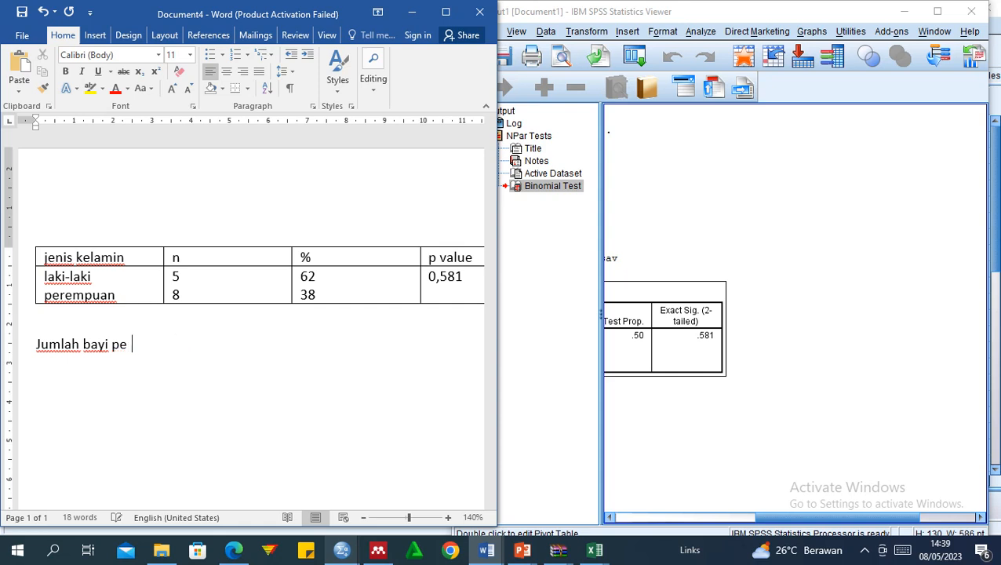
Continue the sentence after "Jumlah bayi" with "paling banyak yaitu laki-laki 62"
type("paling banyak yan")
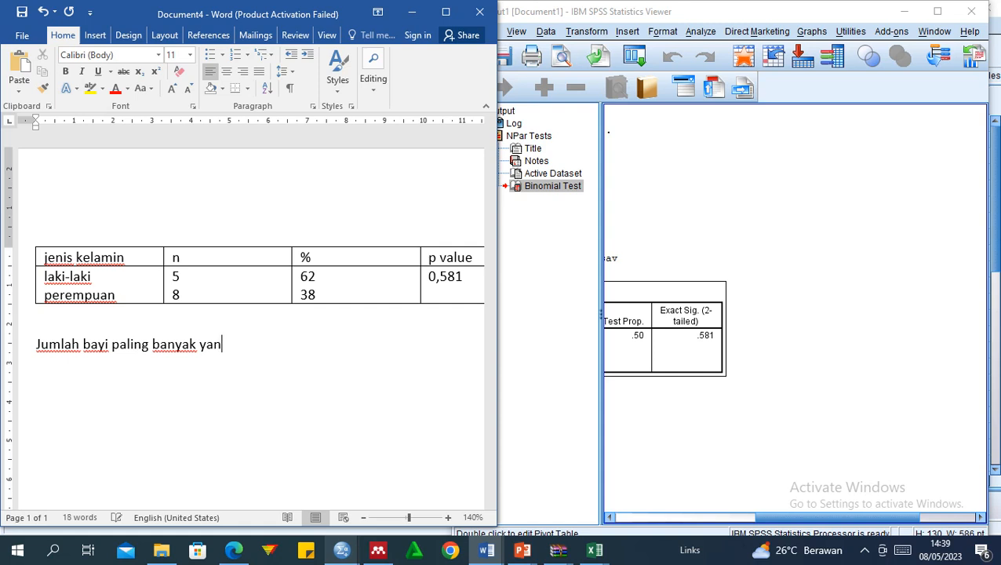
key("BackSpace")
type("itu laki-lak")
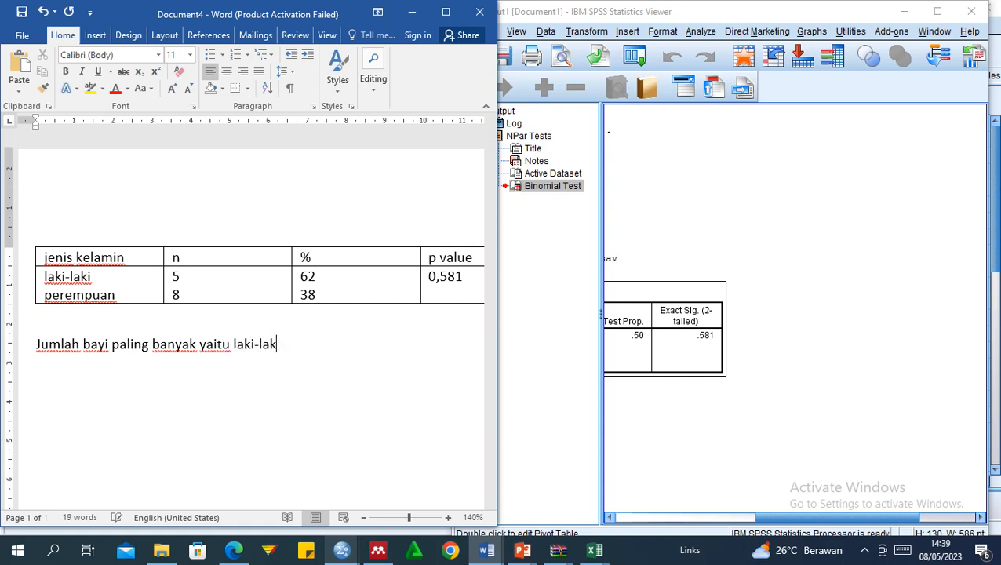
type("i 62 ")
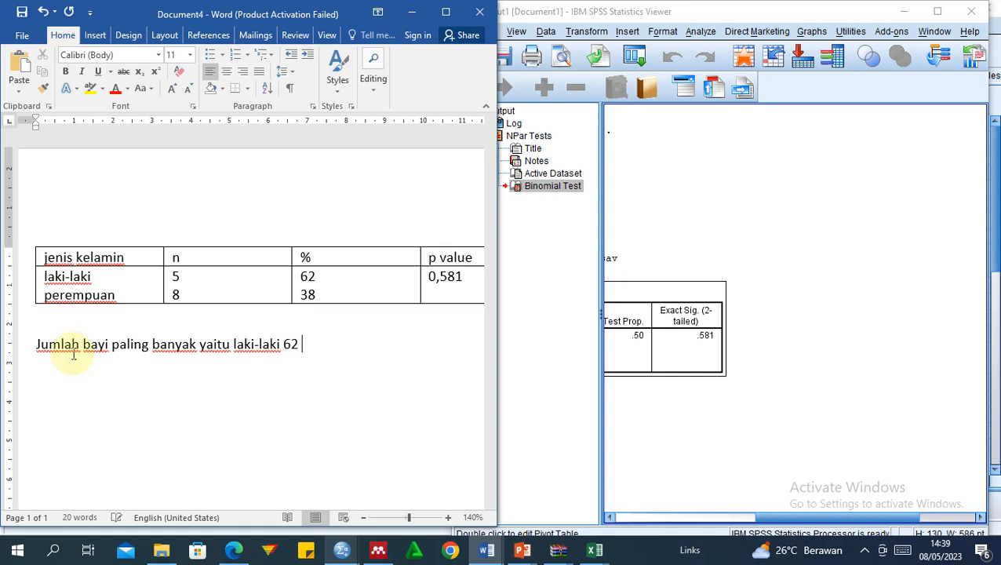
End the first sentence with "%." and add the sentence "Hasil uji binomial didapatkan p value 0,581."
type("%. Hasil uji")
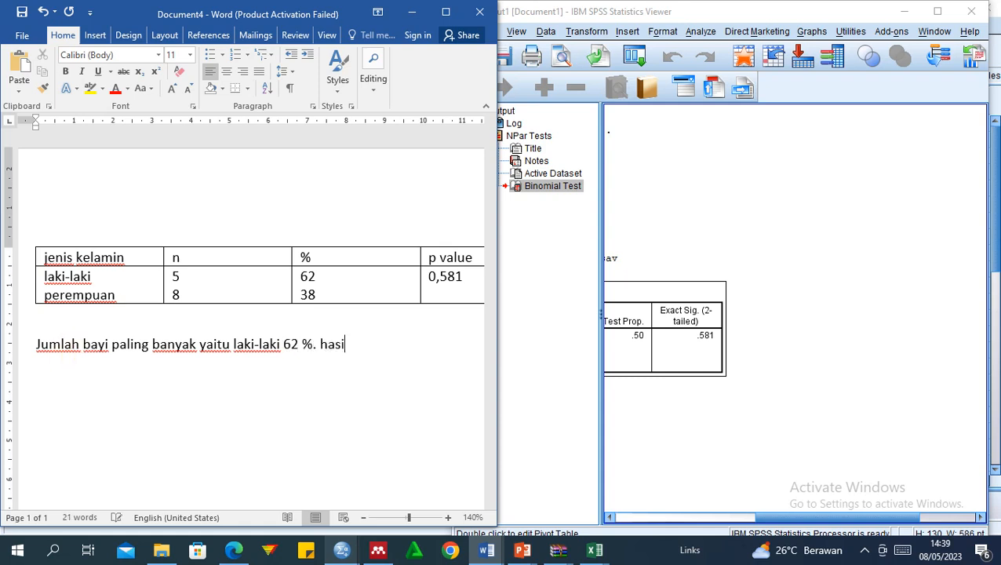
type(" b")
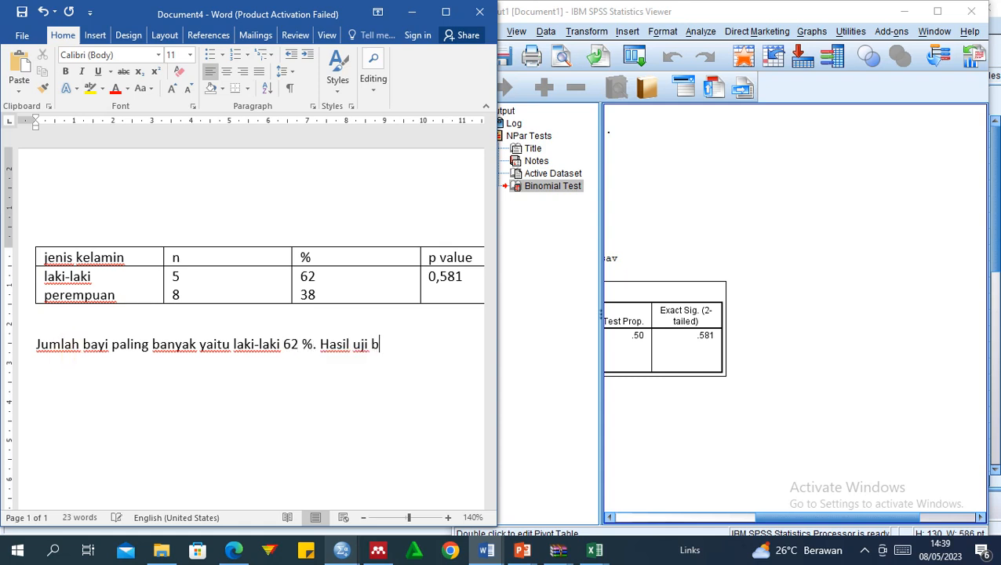
type("inomial di")
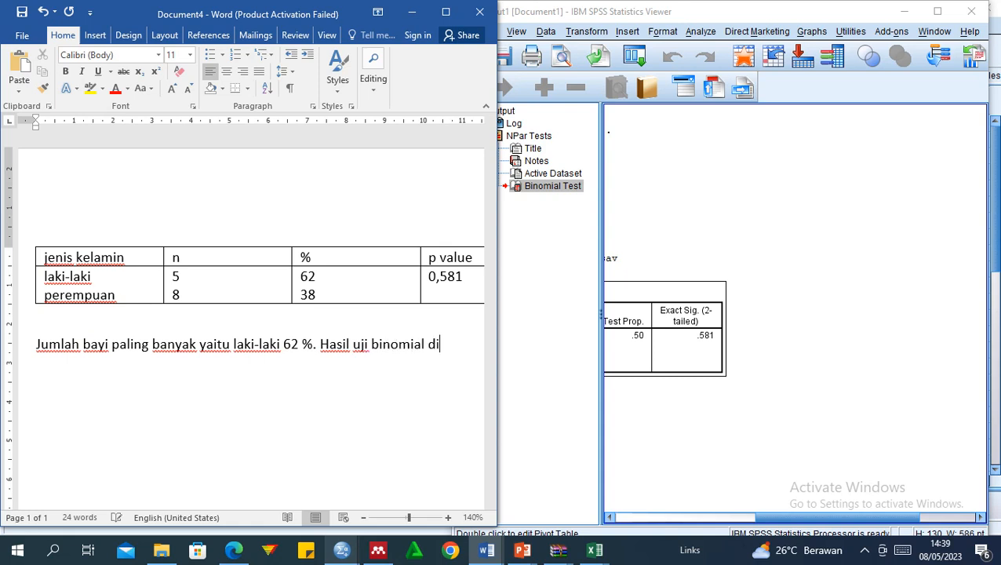
type("dapatkan p")
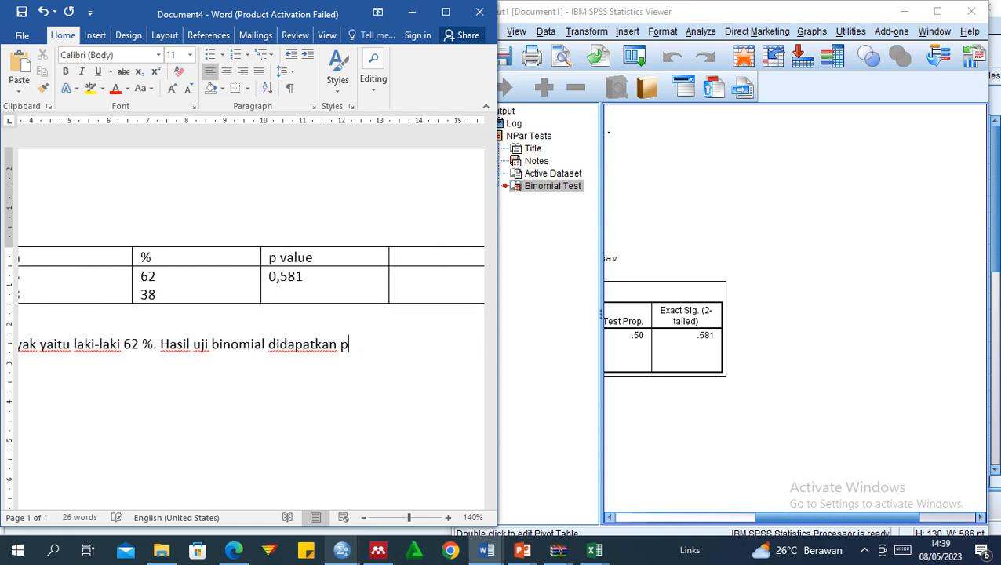
type(" value 0,581")
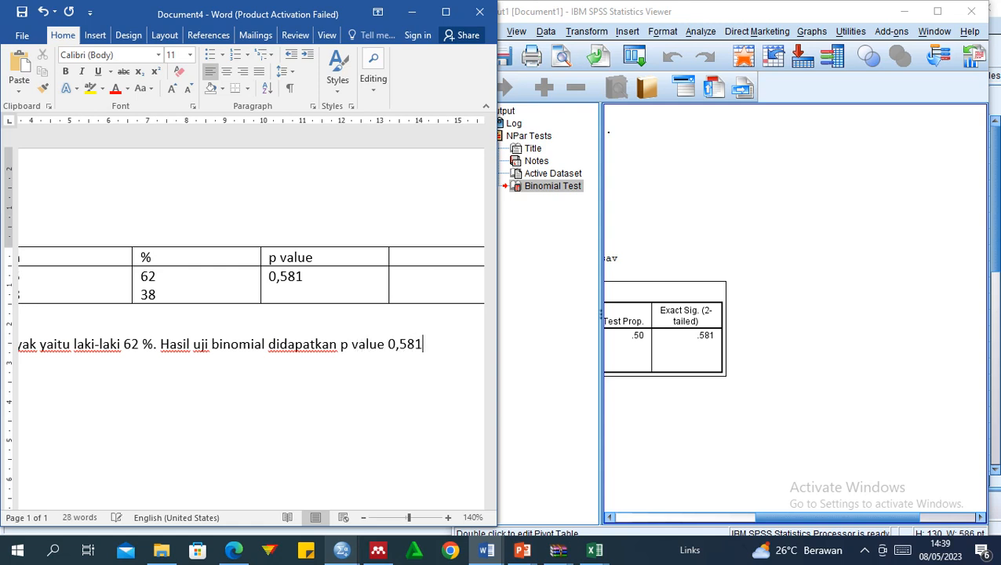
type(".")
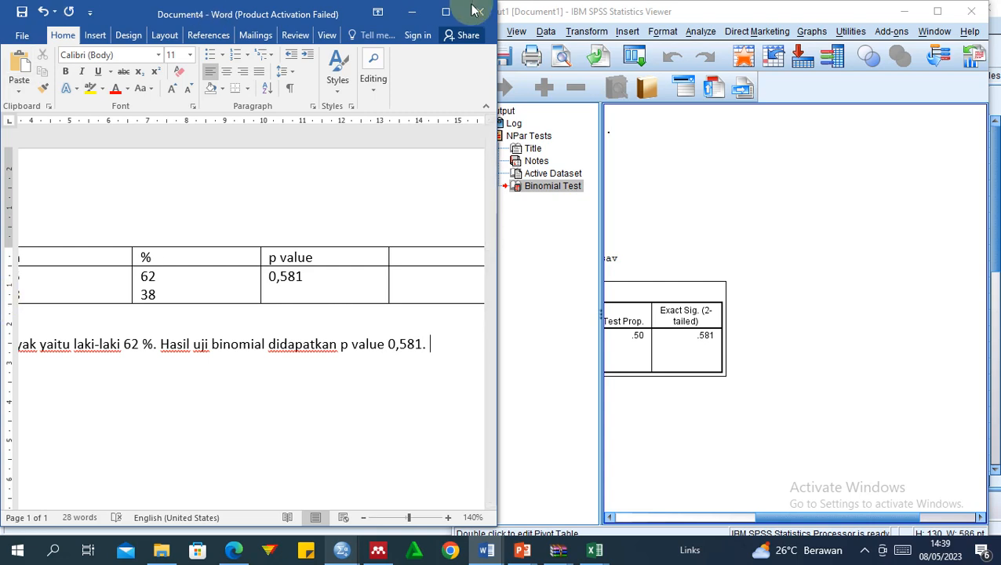
Maximize the document window and add the sentence "Artinya proporsi bayi yang berjenis laki-laki adalah kurang dari 0,5." to the paragraph
left_click(447, 12)
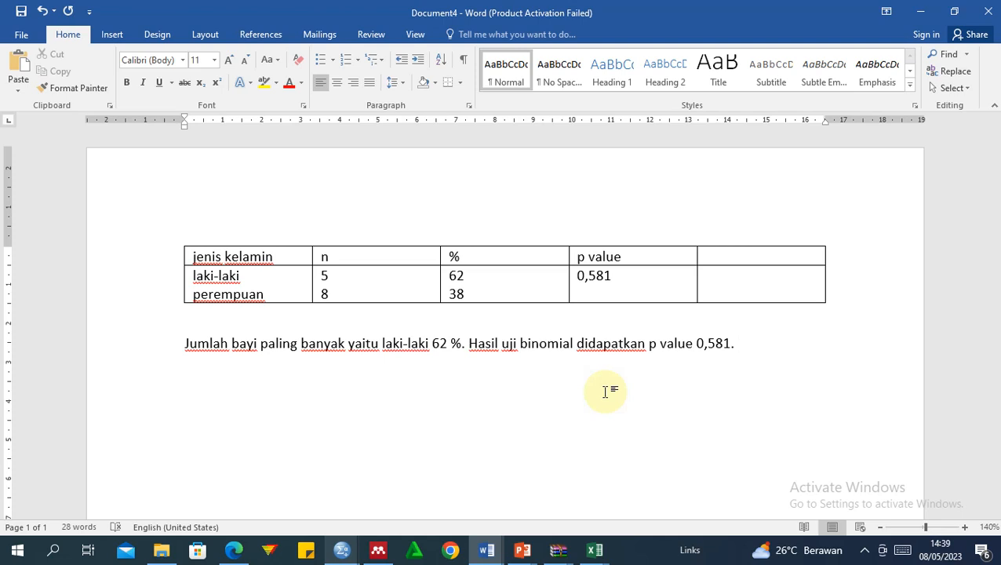
left_click(604, 391)
type("artinya")
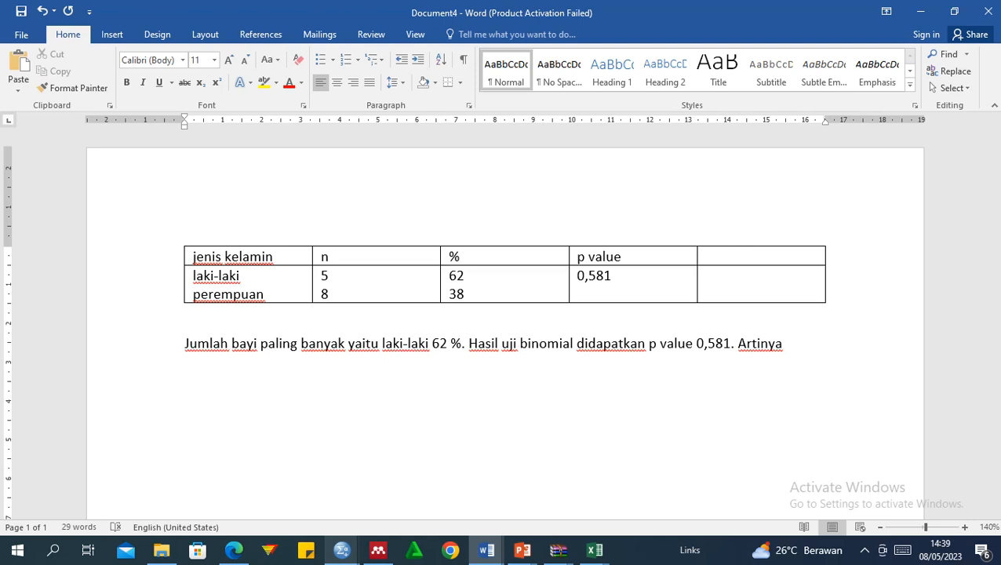
type("proporsi")
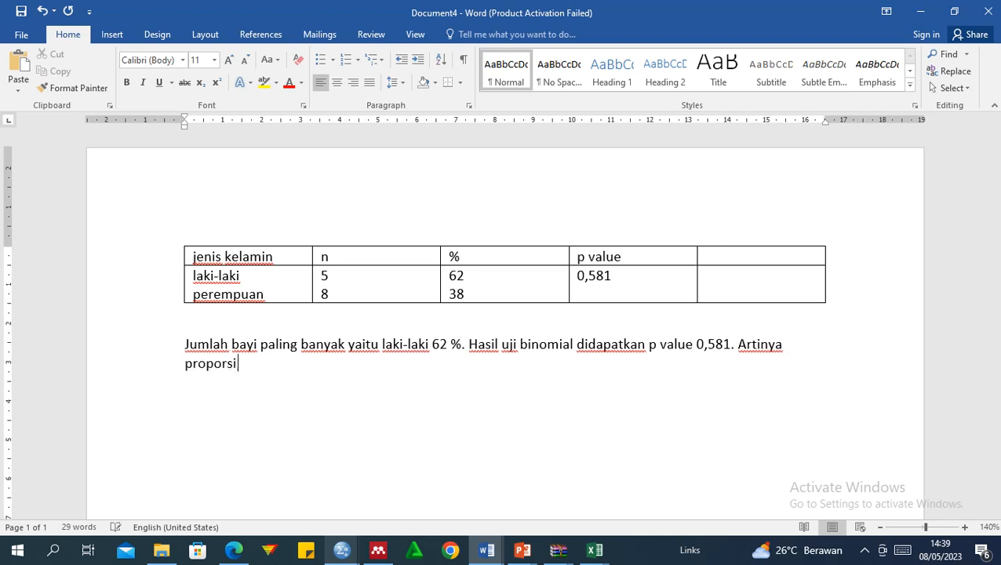
type(" bayi y")
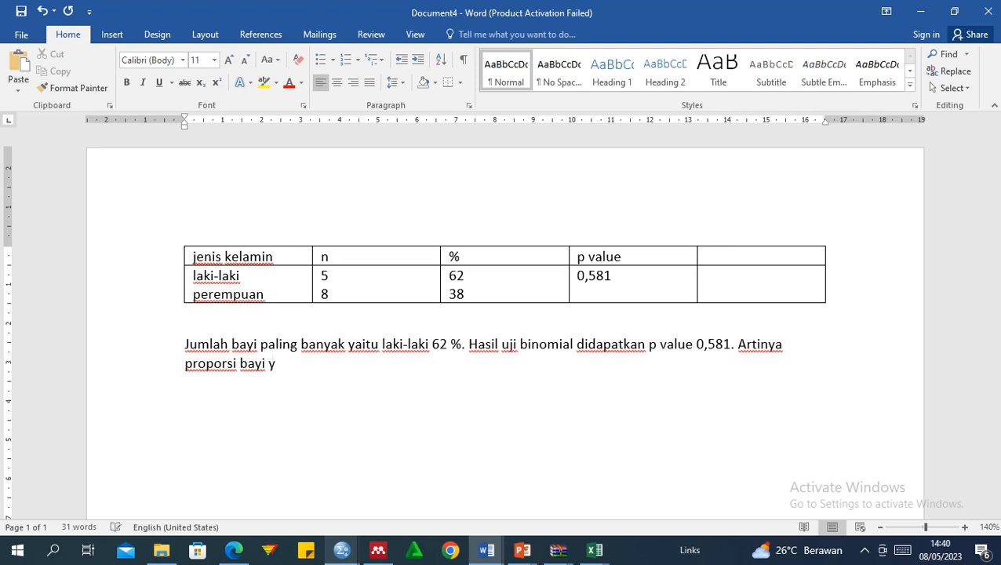
type("ang berjenis ")
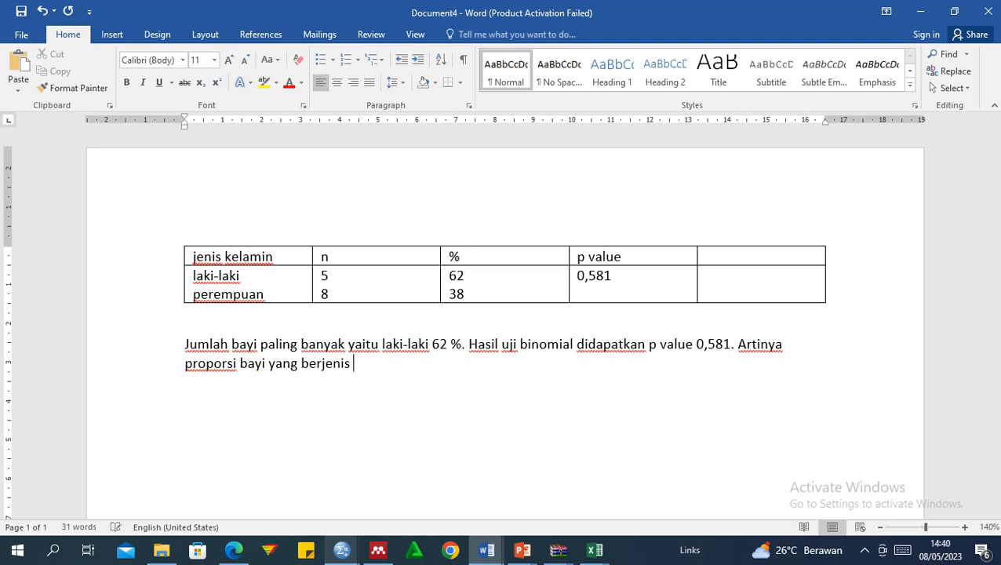
type("laki-laki")
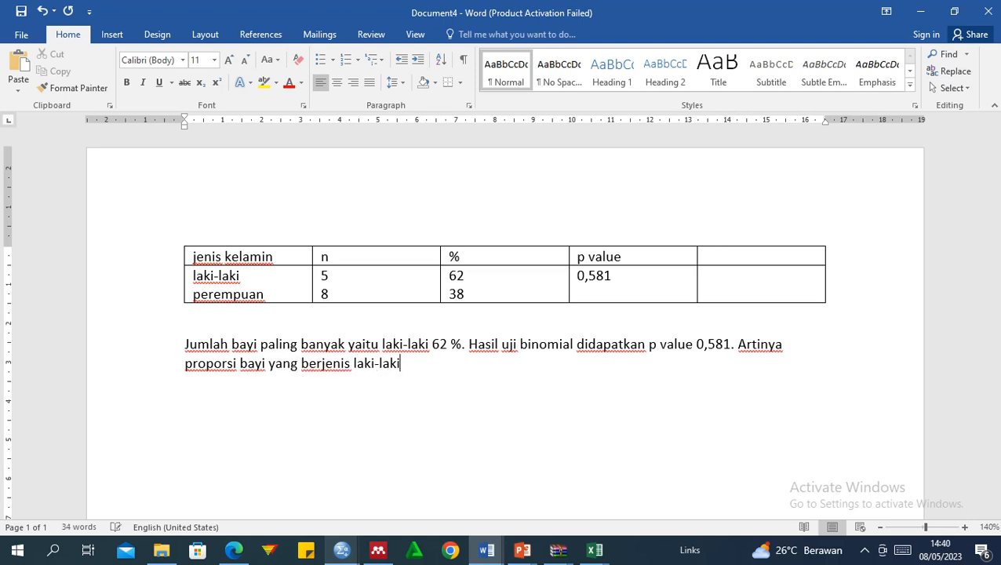
type(" adala")
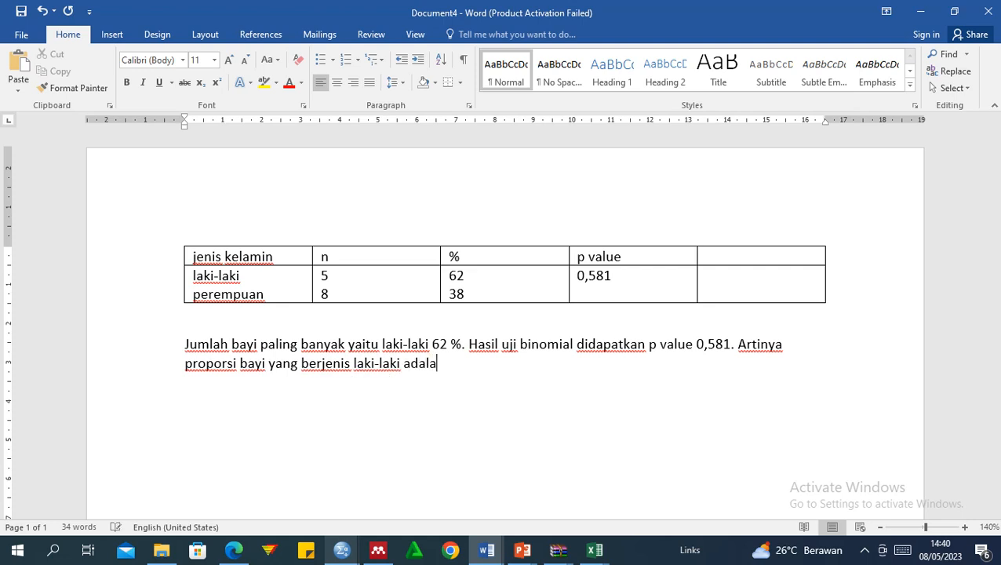
type("h kurang dari ")
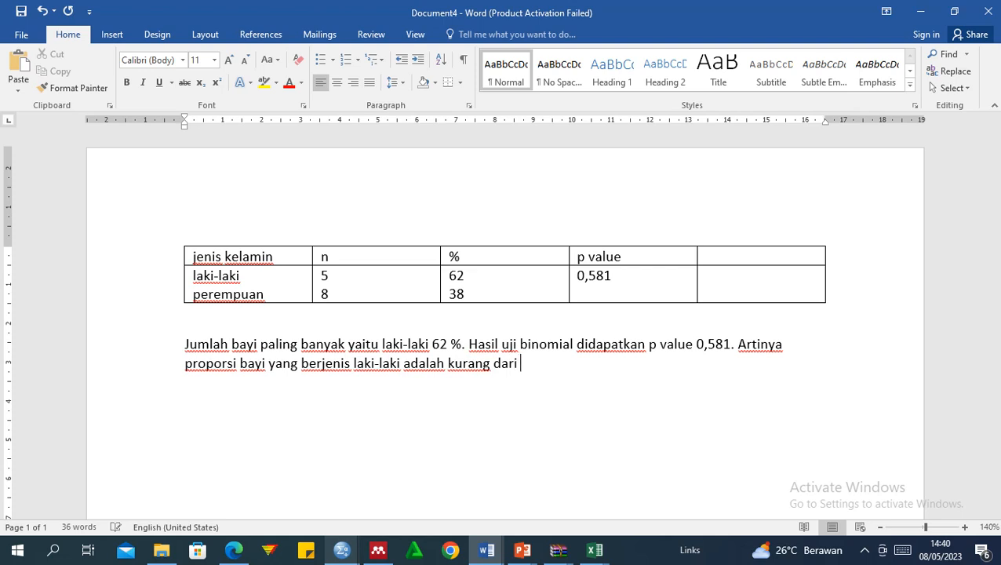
type("0,5.")
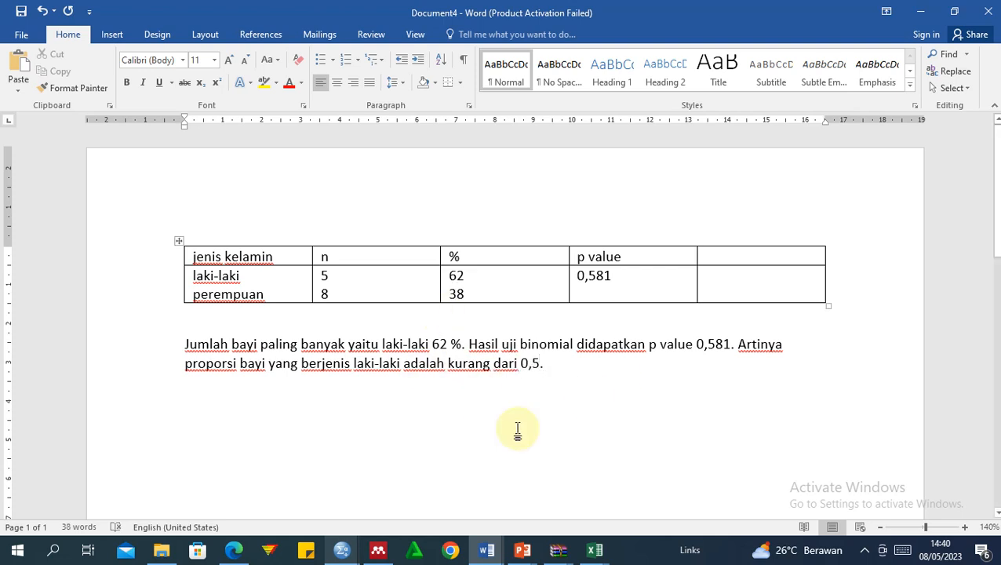
Delete the empty fifth column of the table
left_click(722, 255)
left_click_drag(727, 254, 747, 300)
key("BackSpace")
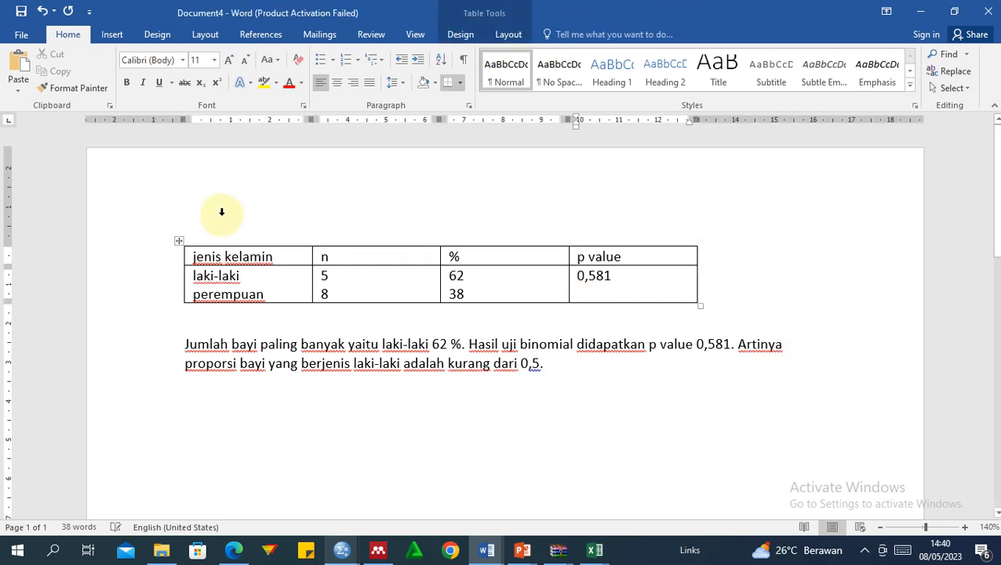
Cut the whole table, write the caption line "Tabel....." in its place and paste the table beneath the caption
left_click(179, 241)
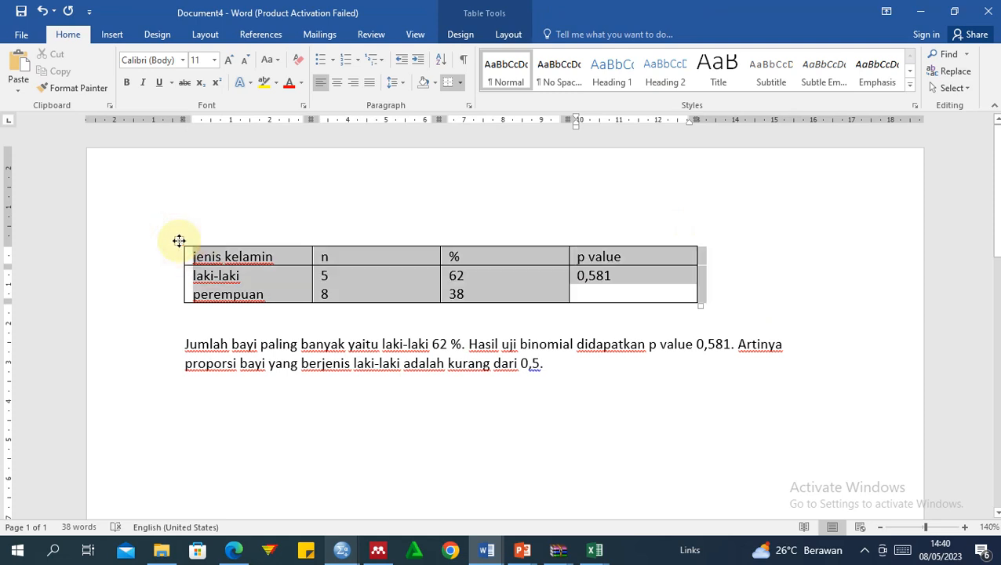
key("BackSpace")
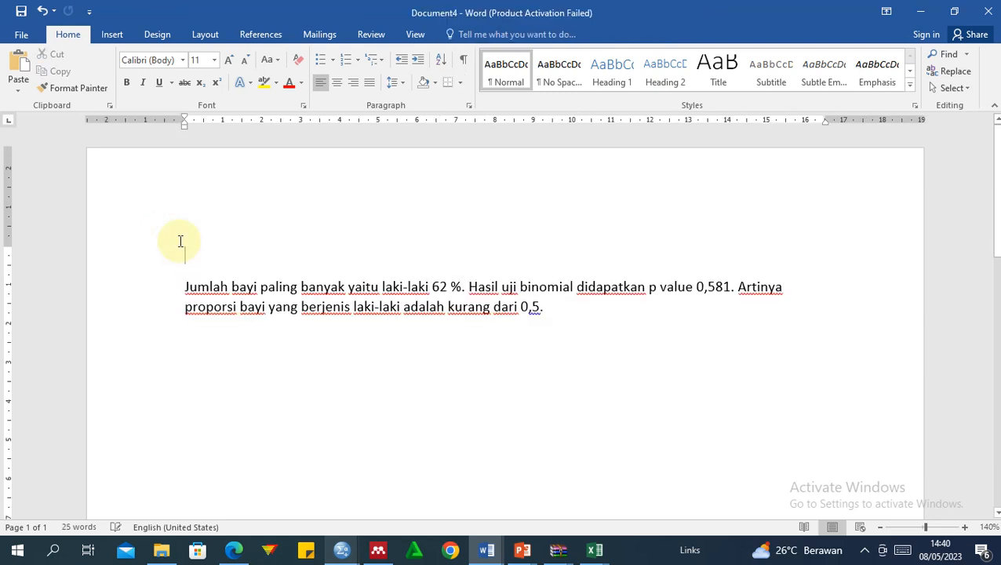
type("tabel")
key("Return")
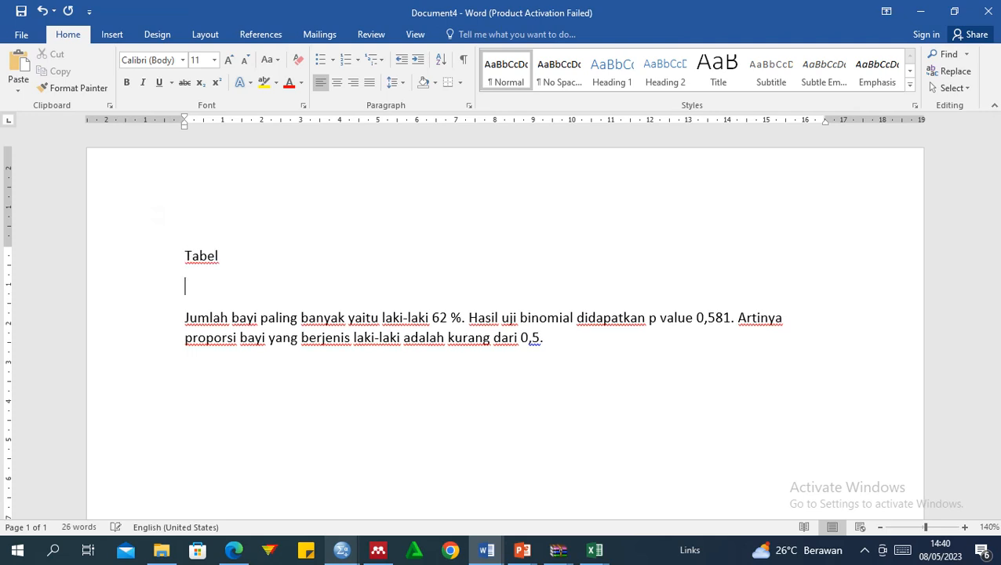
key("ctrl+v")
left_click(242, 255)
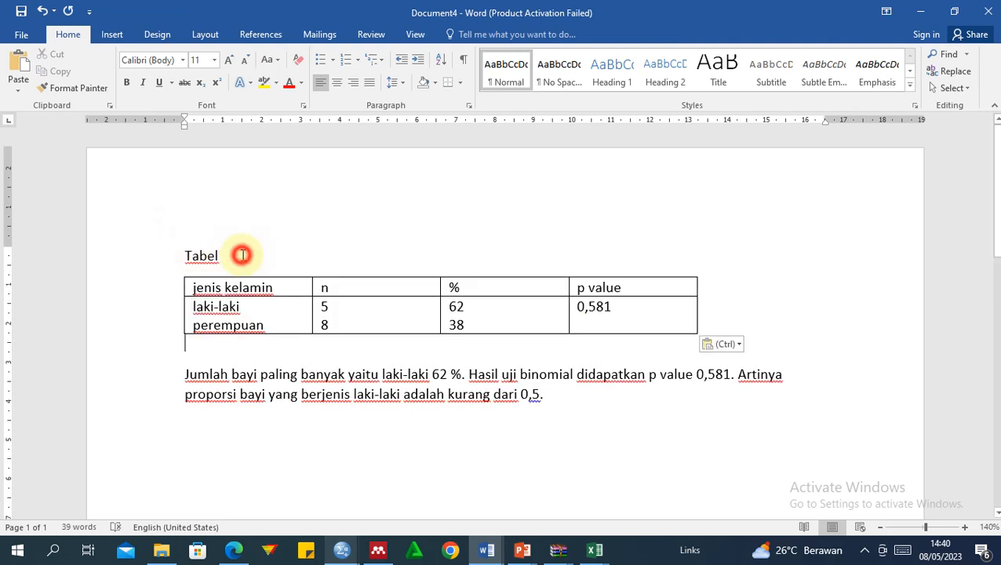
type(".....")
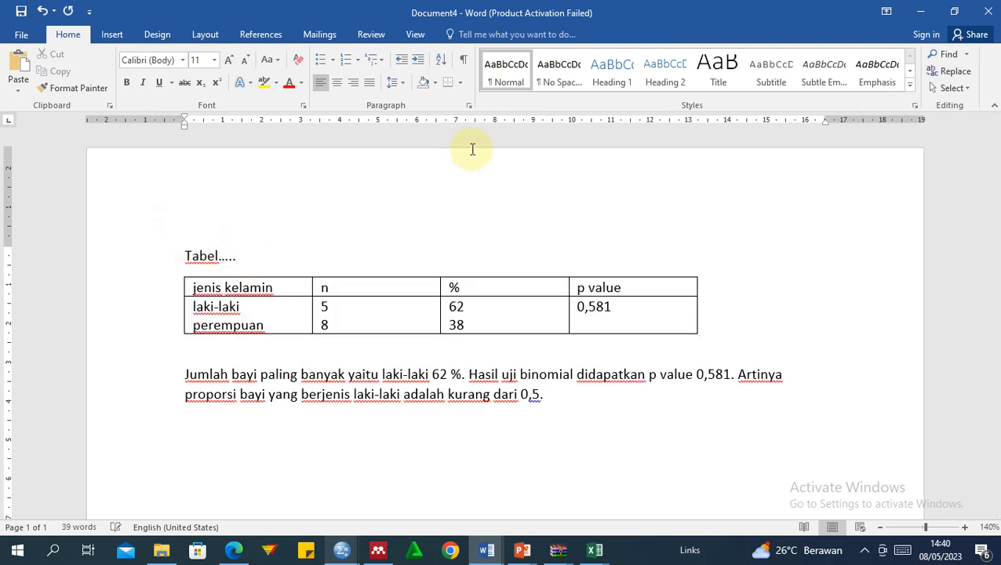
Minimize the Word document to return to the SPSS output window
left_click_drag(689, 6, 495, 560)
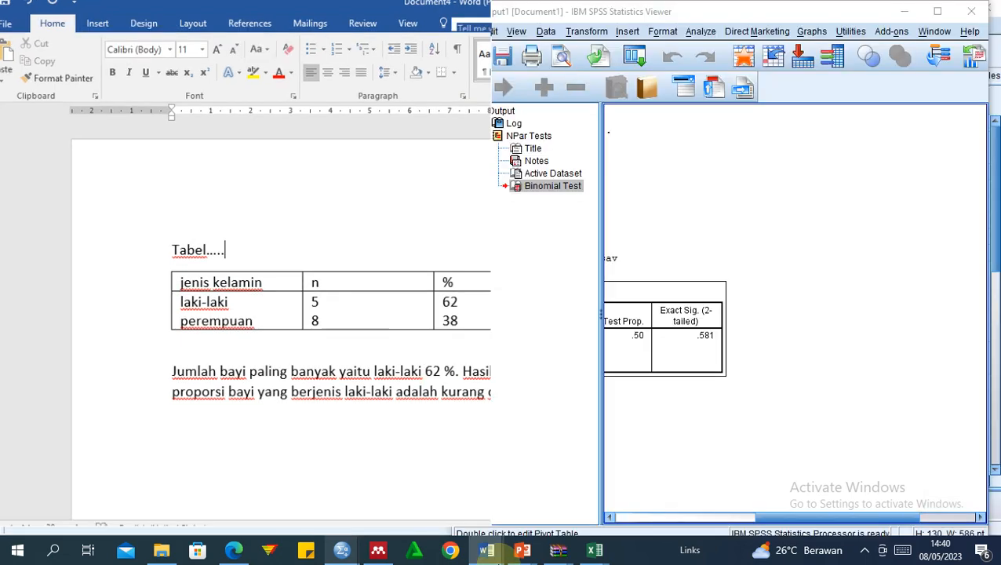
Switch to the PowerPoint presentation to review the hypotheses on the "Contoh & hipotesis" slide, then return to the maximized Word document
mouse_move(523, 550)
left_click(573, 477)
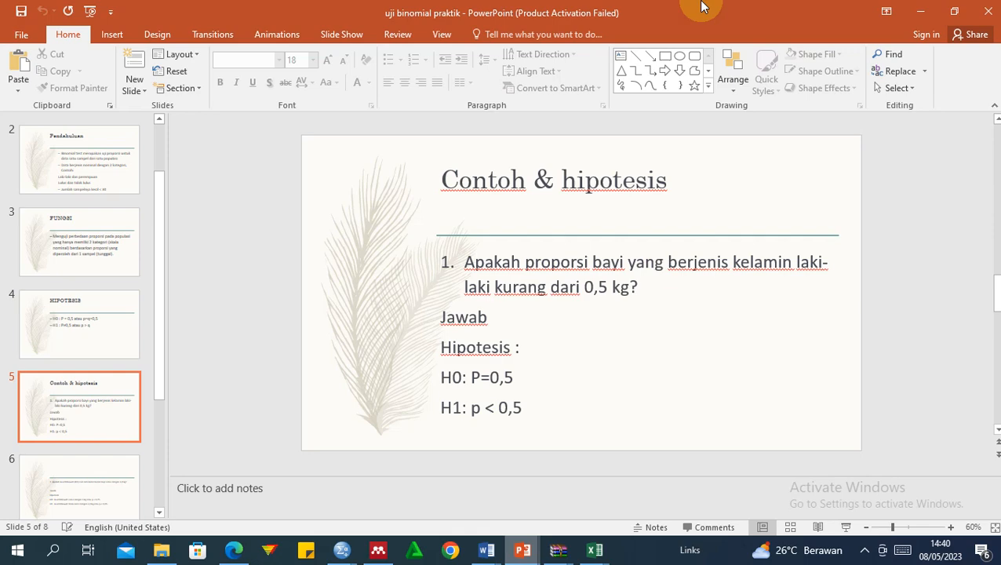
double_click(735, 8)
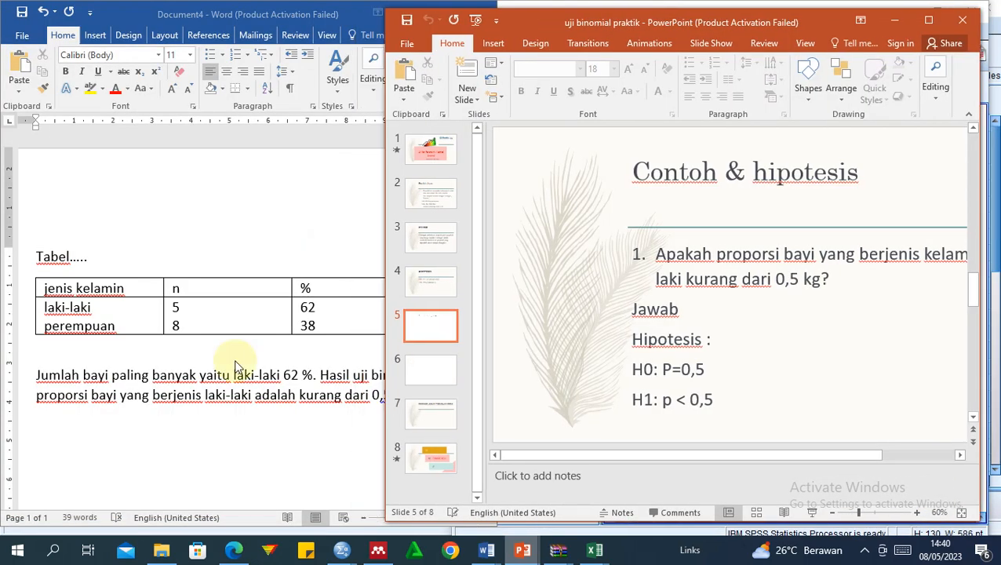
left_click(190, 397)
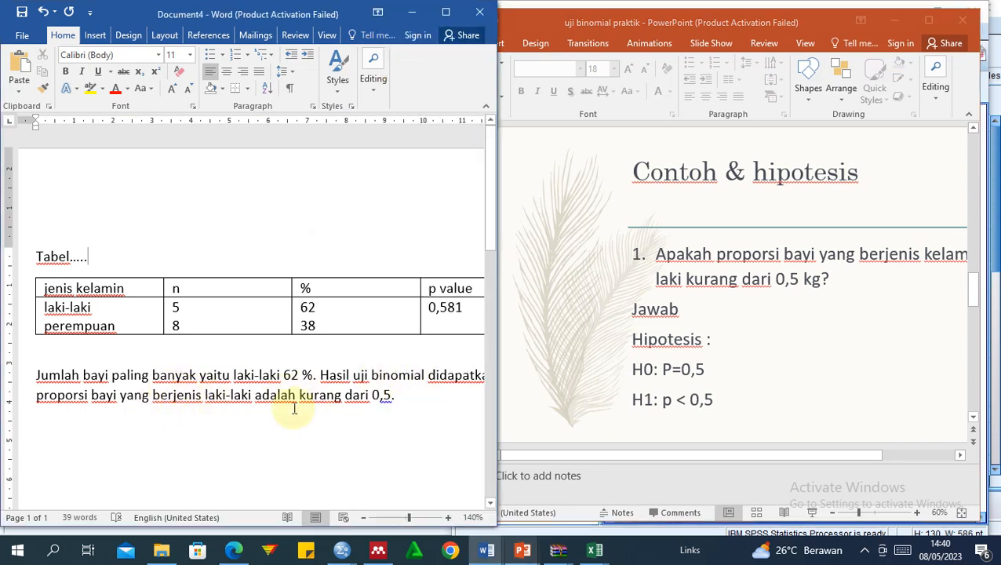
left_click(446, 12)
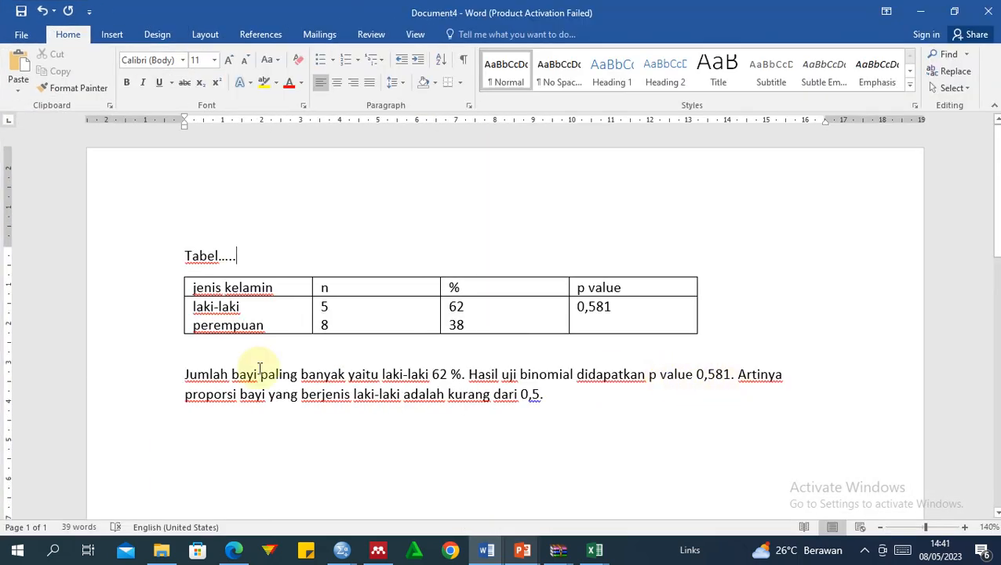
Insert "dapat disimpulkan" after "Artinya" in the interpretation paragraph
left_click(185, 396)
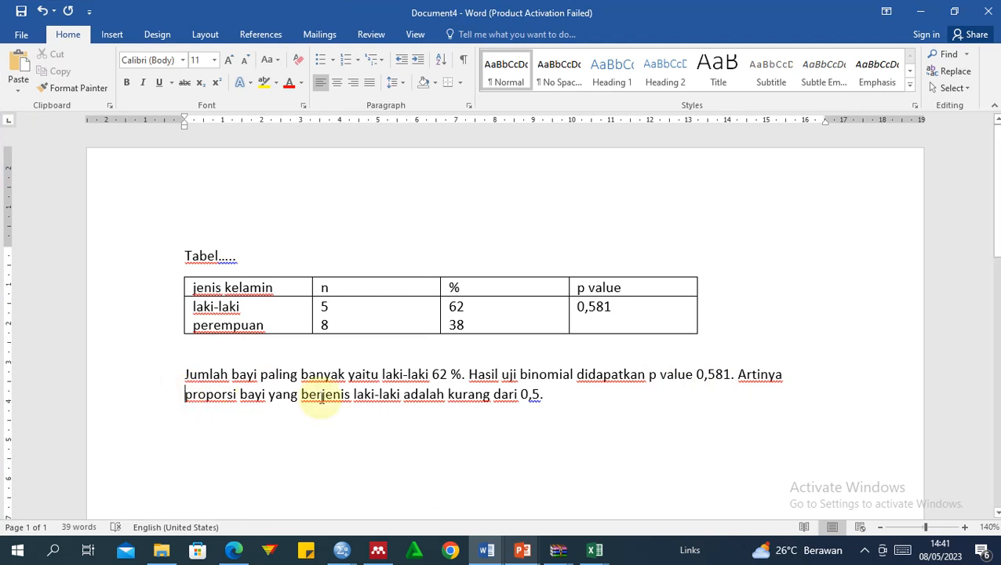
left_click(449, 398)
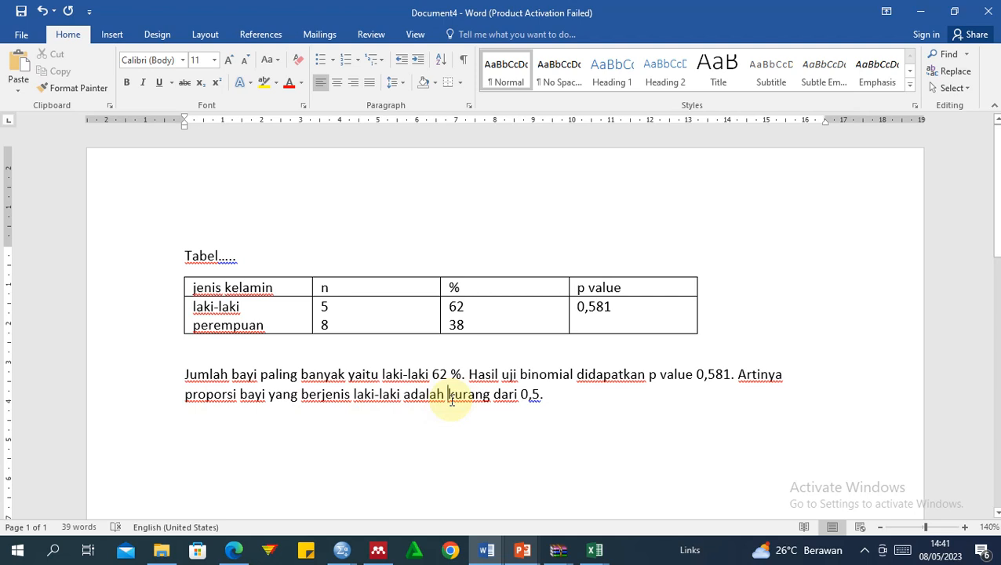
left_click(791, 375)
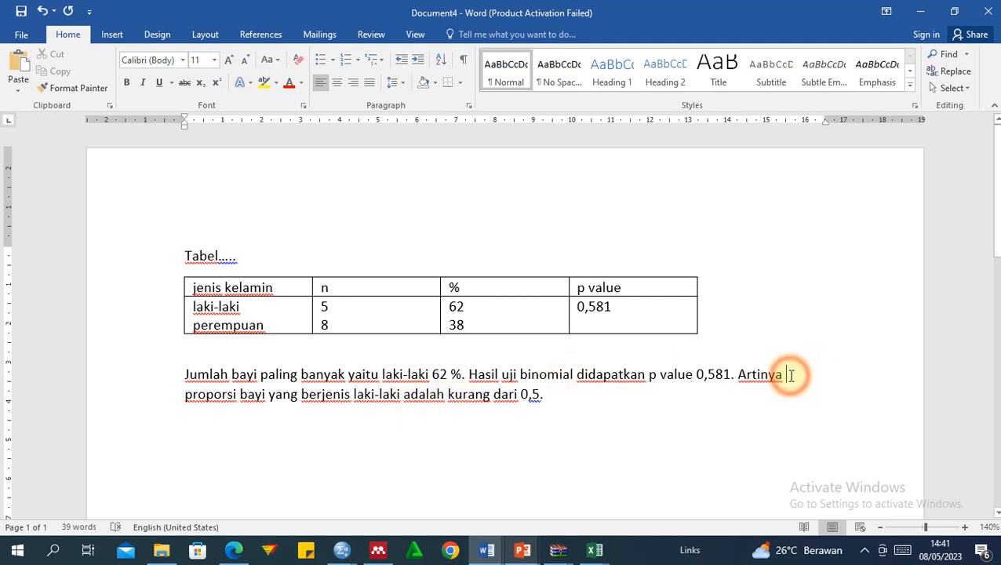
type("dapat d")
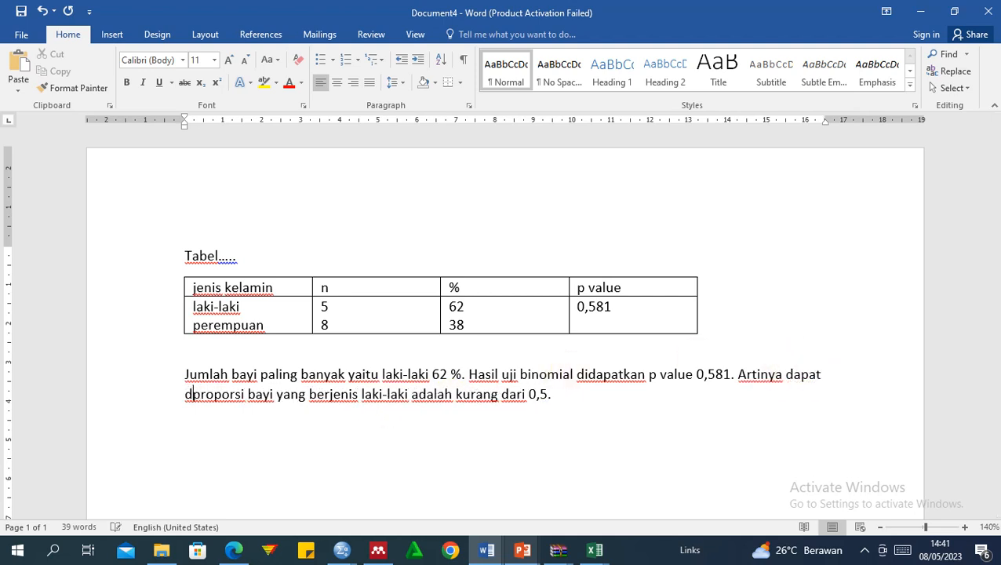
type("isimpulkan")
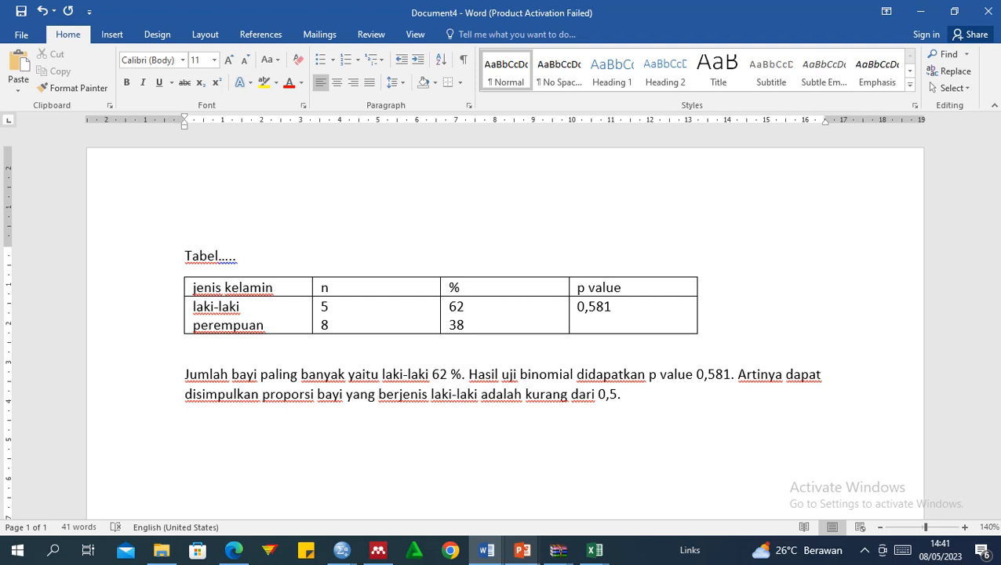
Insert "belum dapat menyimpulkan bahwa" before "proporsi bayi" and delete the word "disimpulkan"
type("belum")
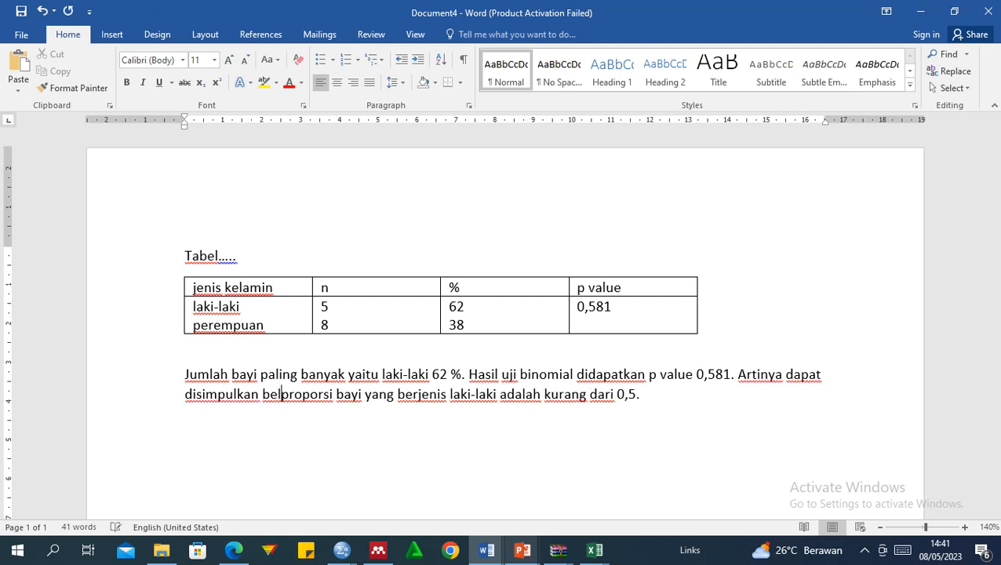
type(" dapat ")
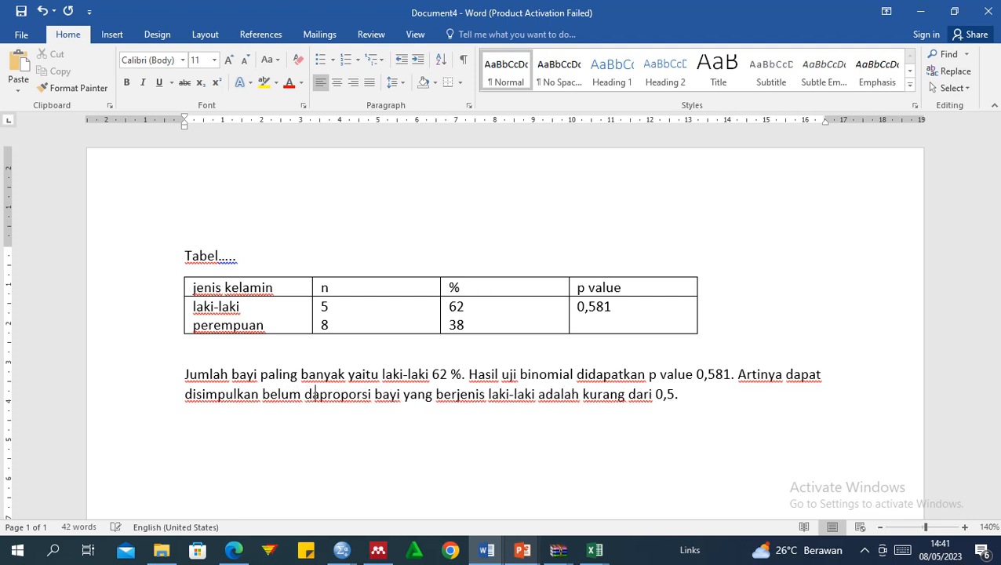
type("menyim[")
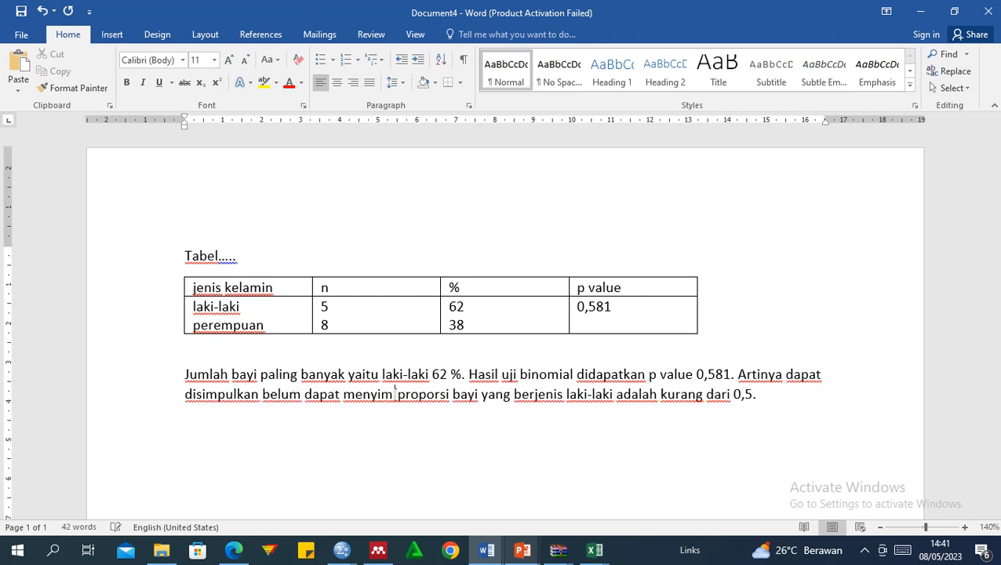
key("BackSpace")
type("pulkan ")
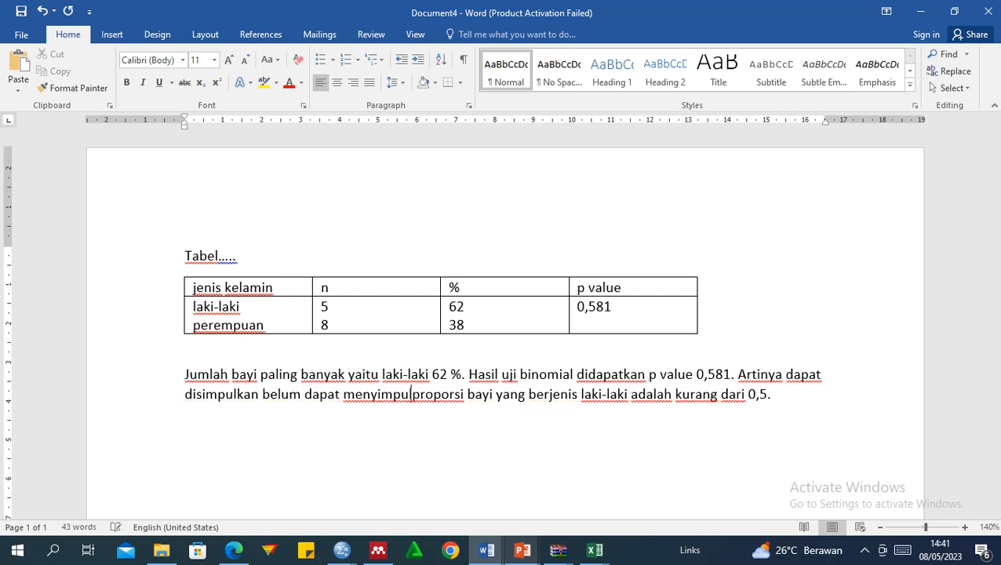
type("bahwa")
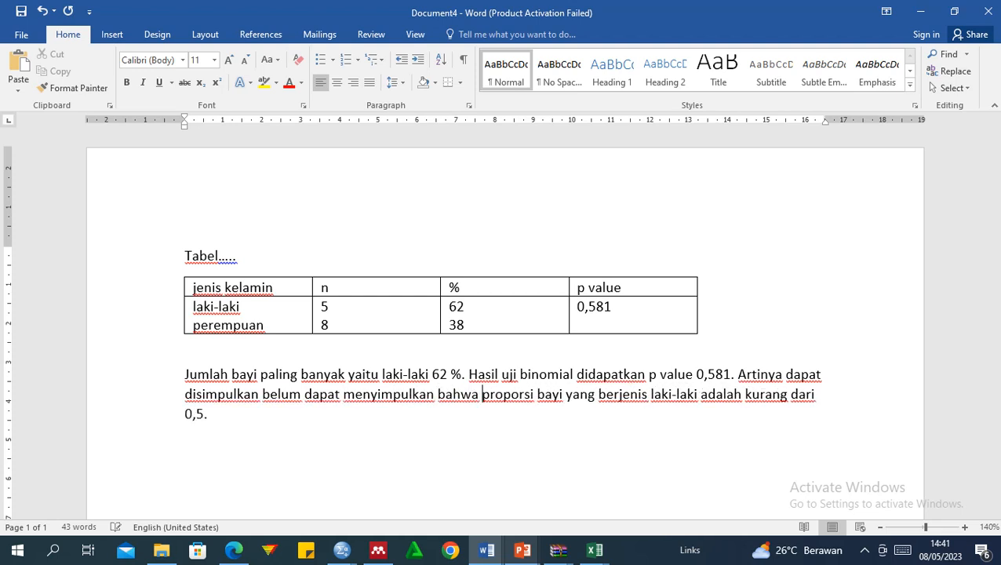
left_click(260, 392)
left_click_drag(259, 392, 179, 393)
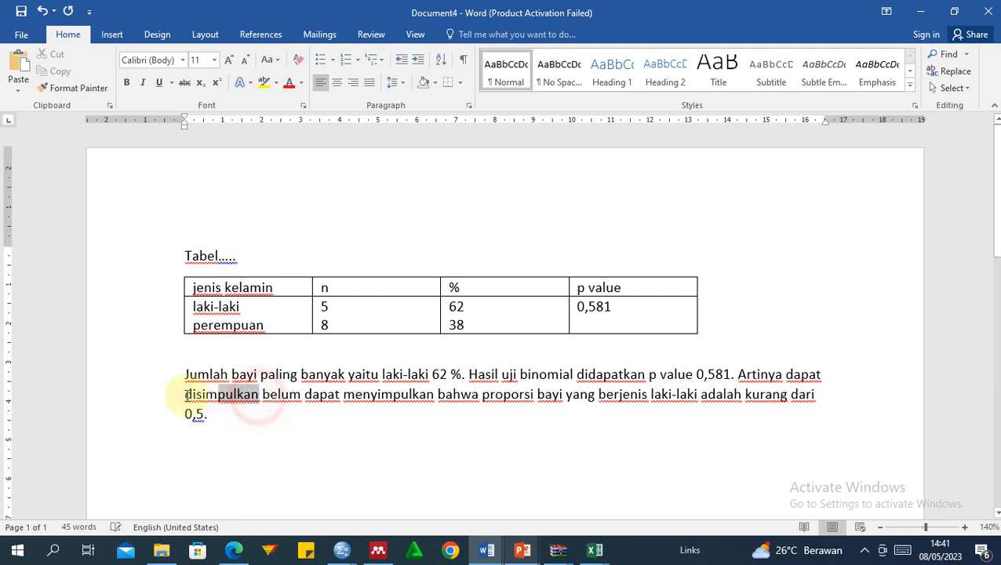
key("BackSpace")
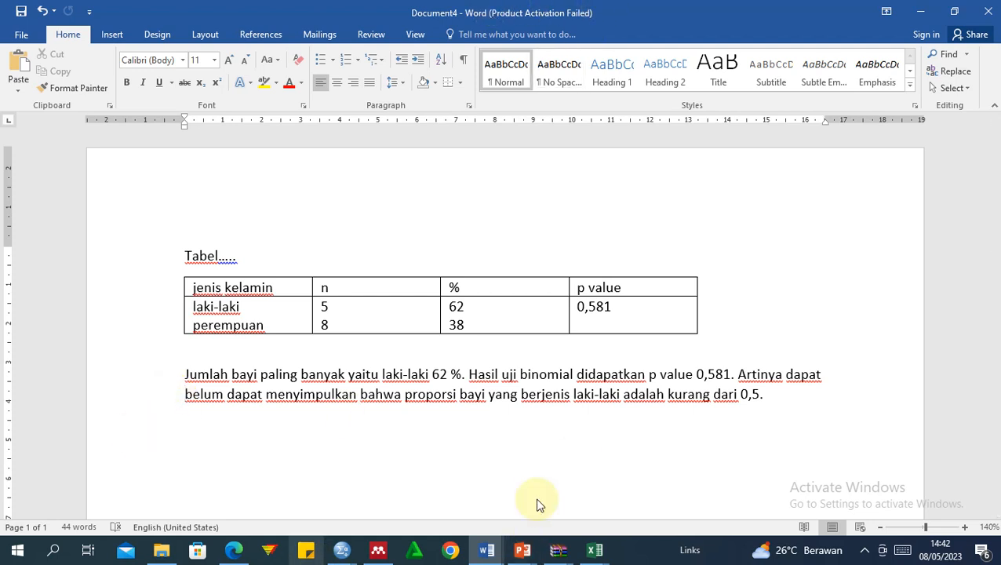
Switch to the PowerPoint presentation, show slide 6 with the second question about the lower quartile, and maximize the window
left_click(523, 550)
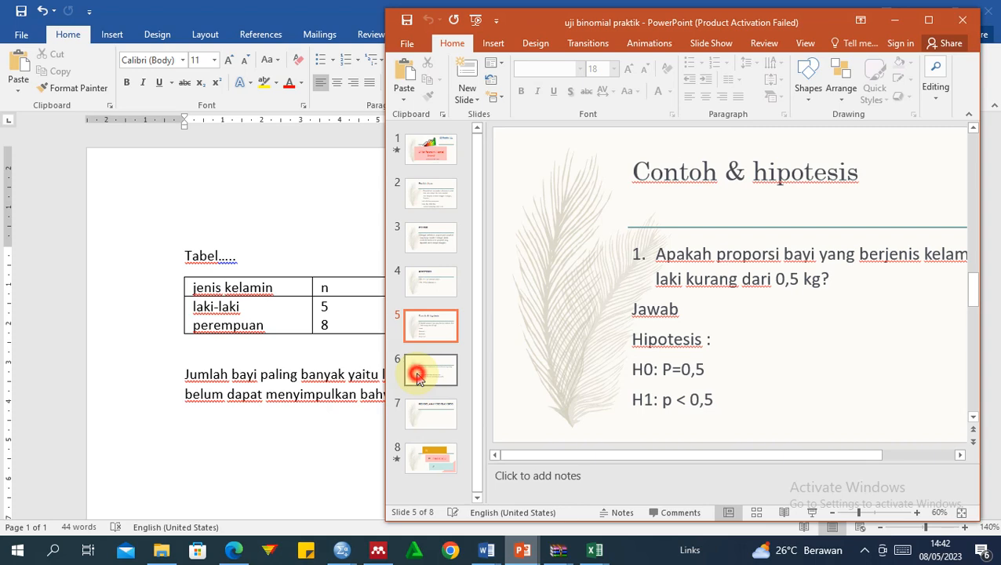
left_click(417, 377)
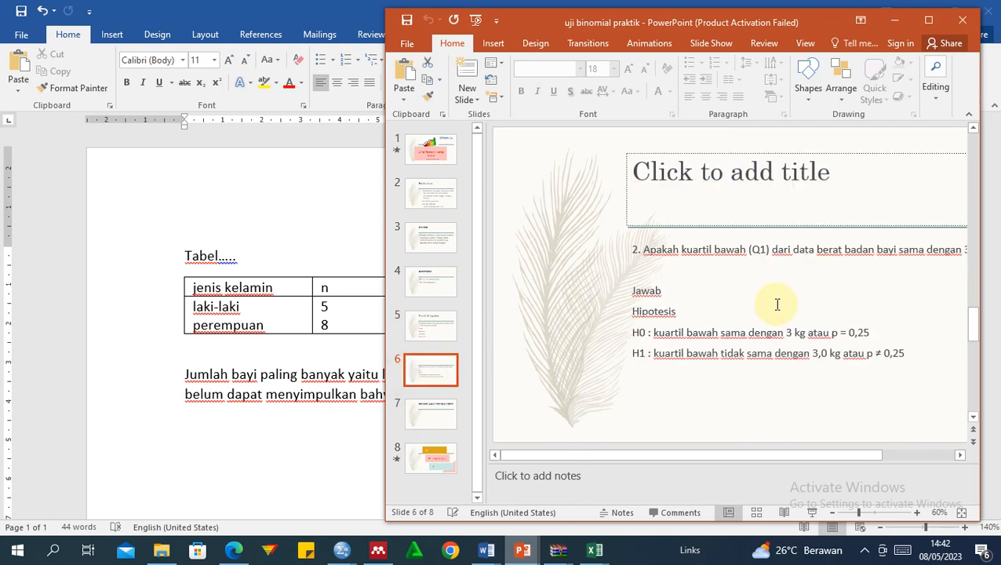
left_click(931, 21)
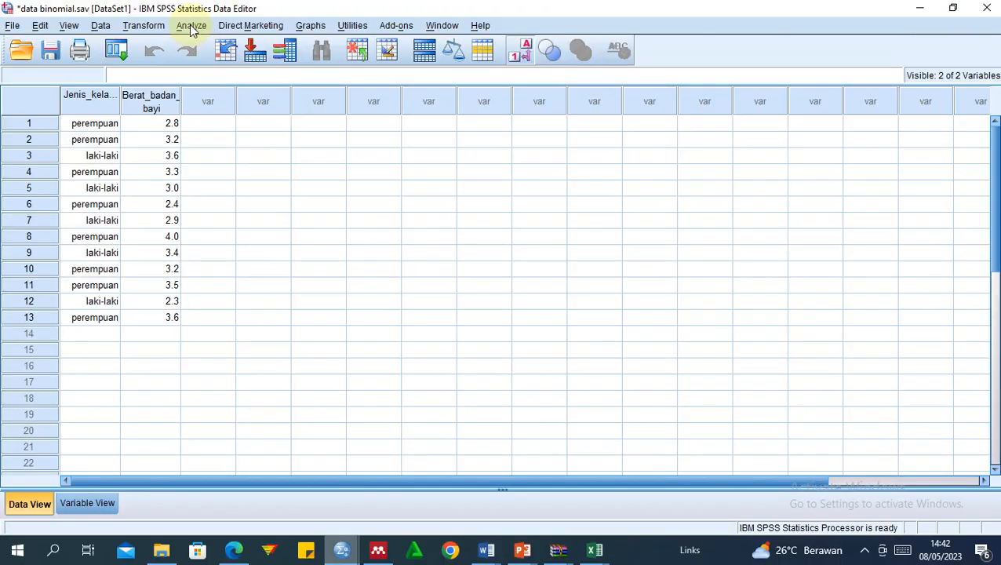
In the SPSS Data Editor, open the legacy nonparametric Binomial Test, reset its settings and add Berat_badan_bayi as the test variable
left_click(192, 25)
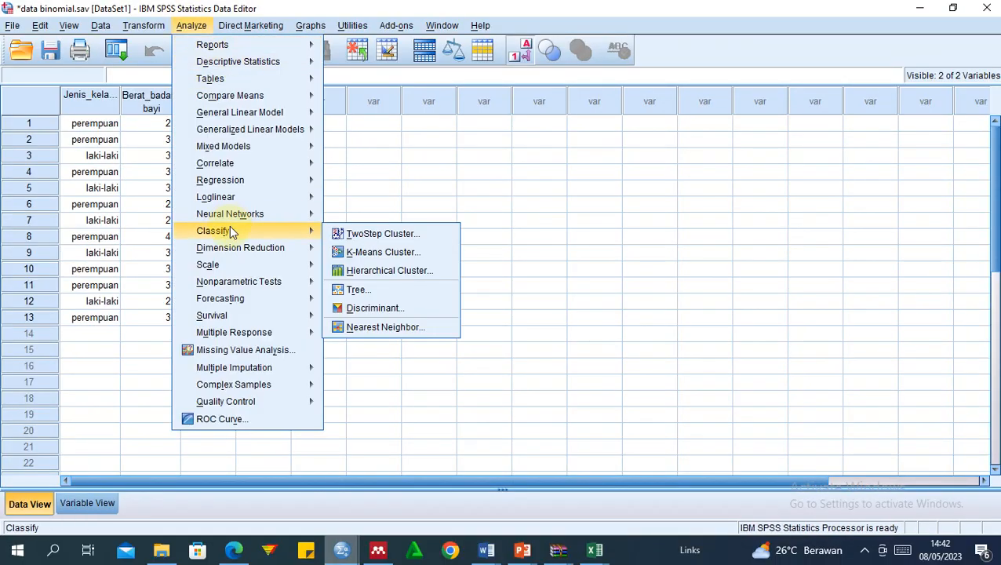
mouse_move(226, 285)
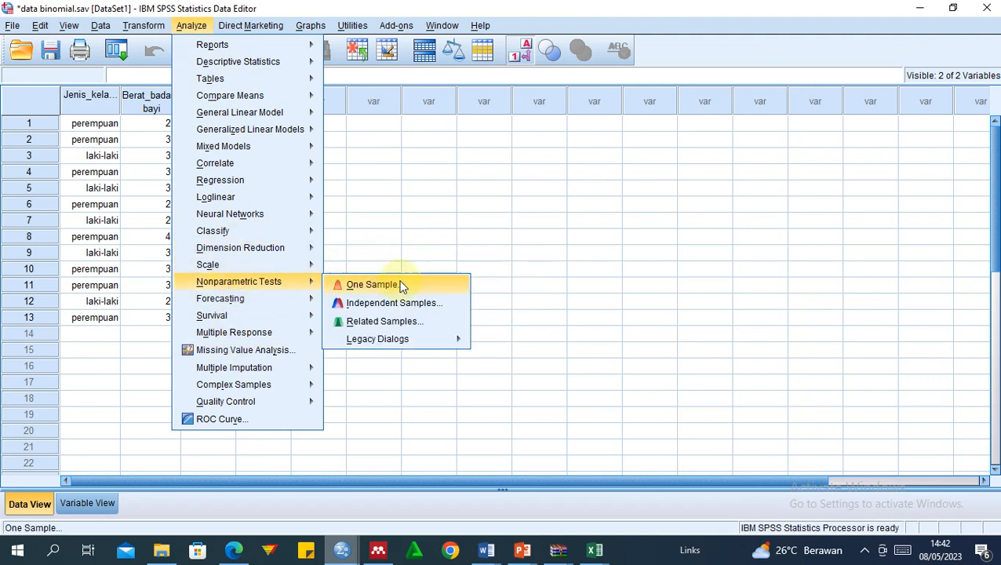
mouse_move(431, 338)
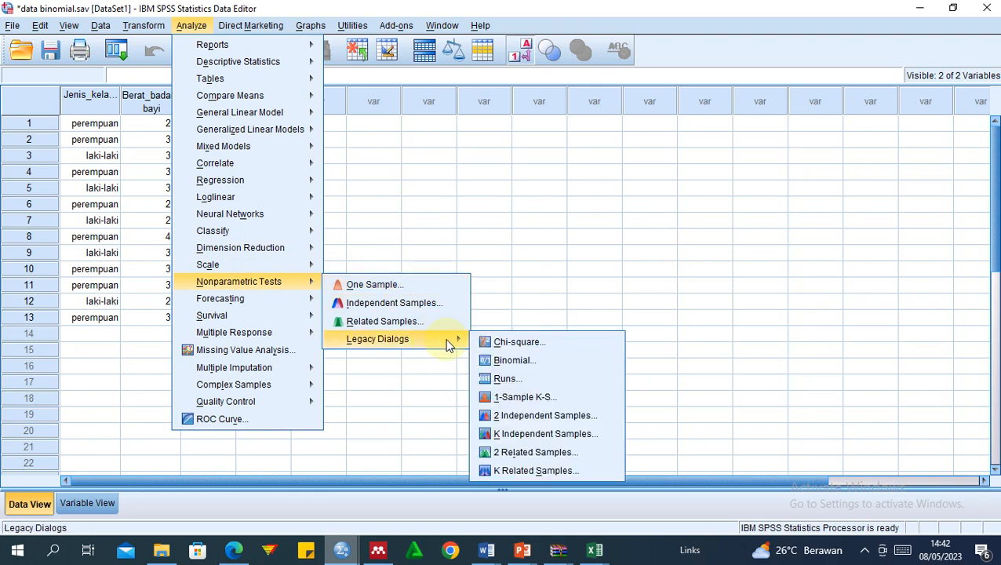
left_click(508, 362)
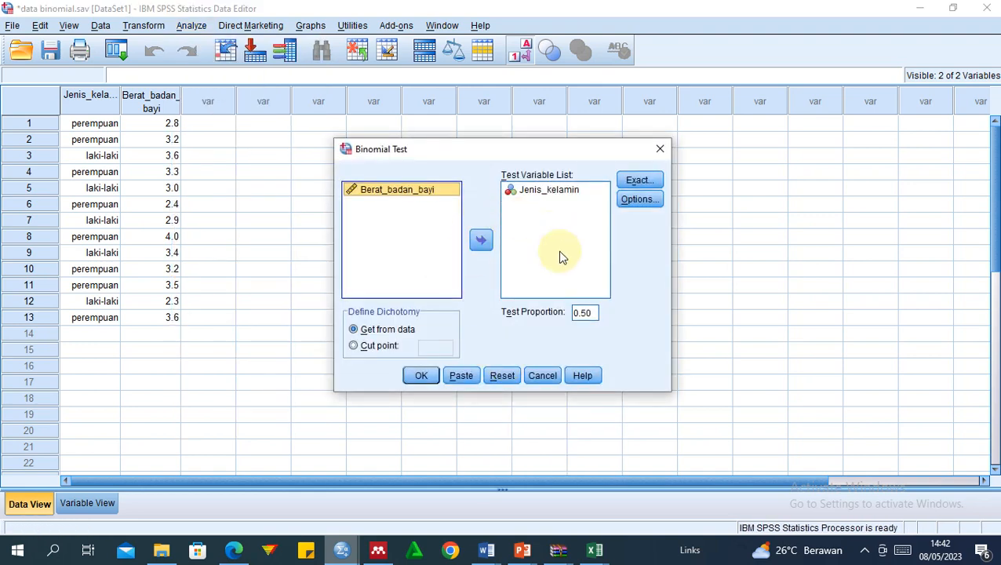
left_click(500, 376)
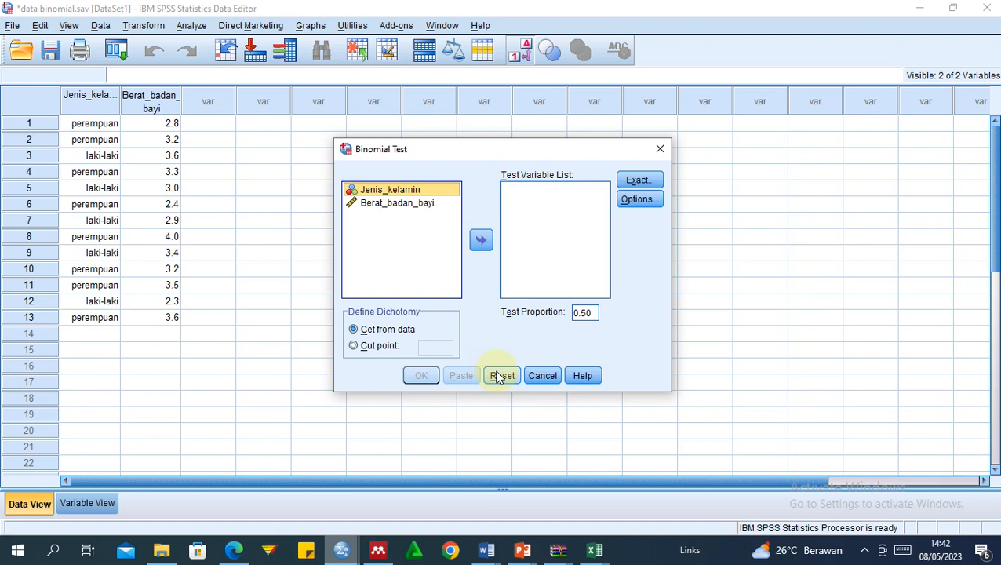
left_click(413, 206)
left_click(480, 240)
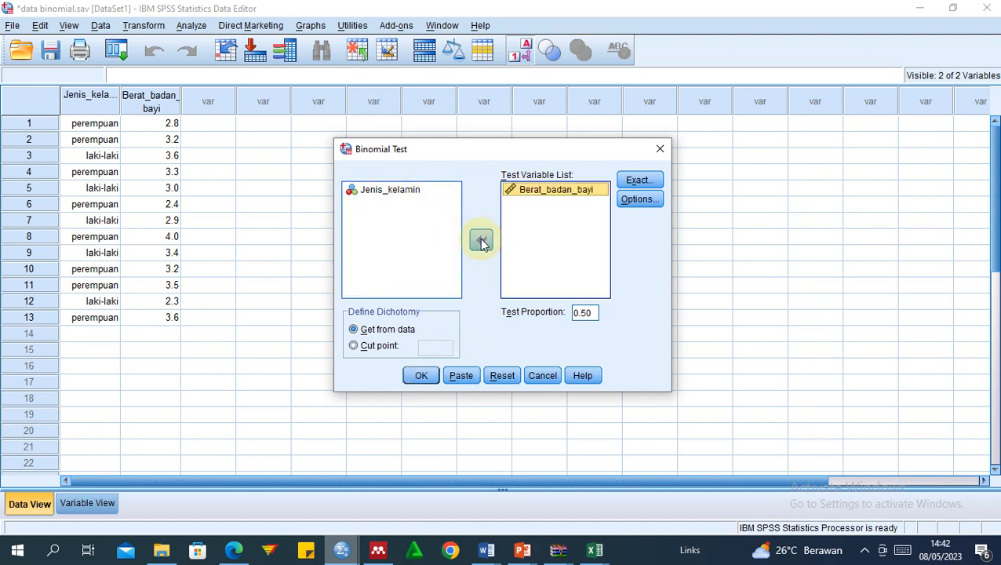
Set the test proportion to 0.25 and the dichotomy cut point to 3, consulting the hypotheses slide in PowerPoint for the value
left_click(588, 312)
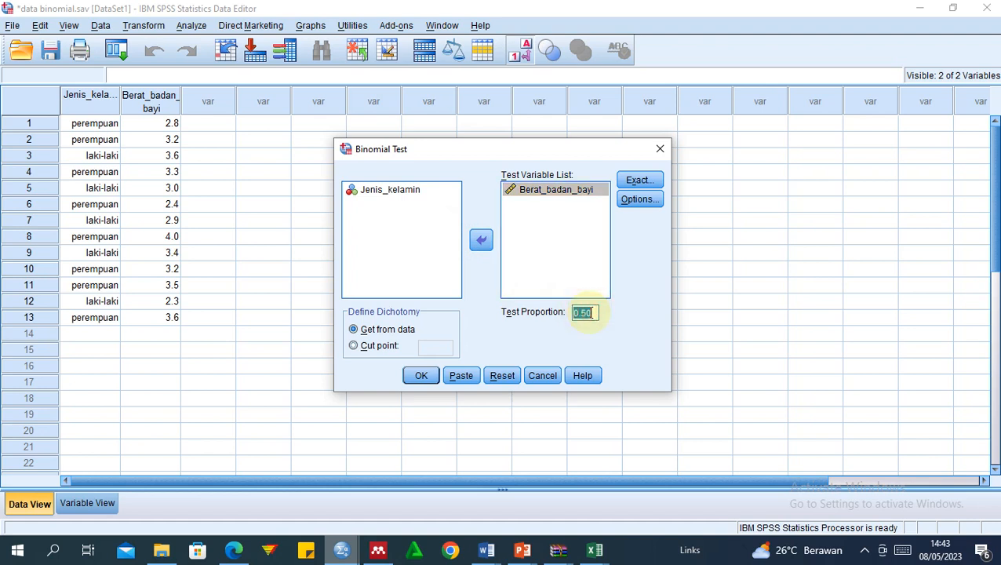
type("0")
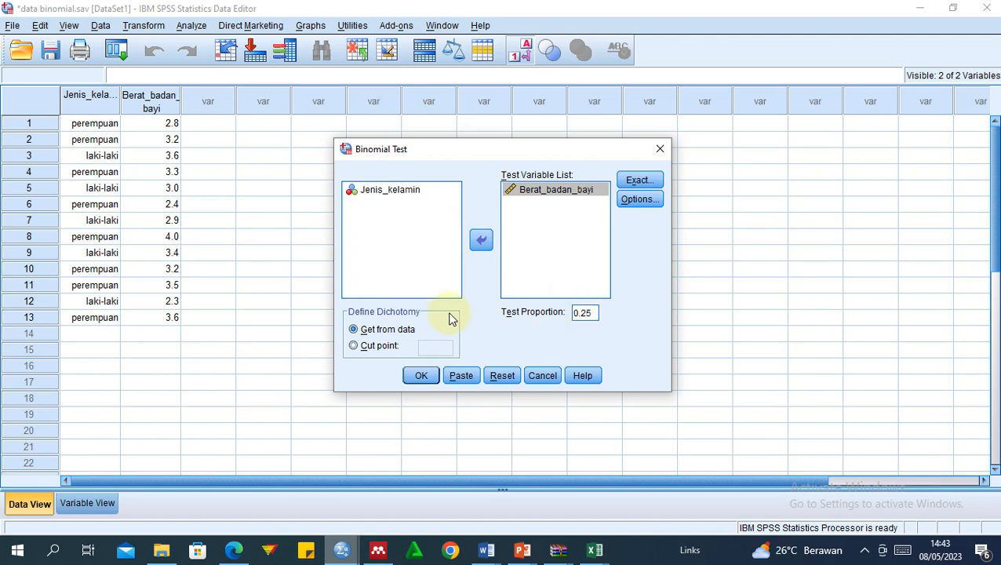
left_click(364, 348)
mouse_move(522, 551)
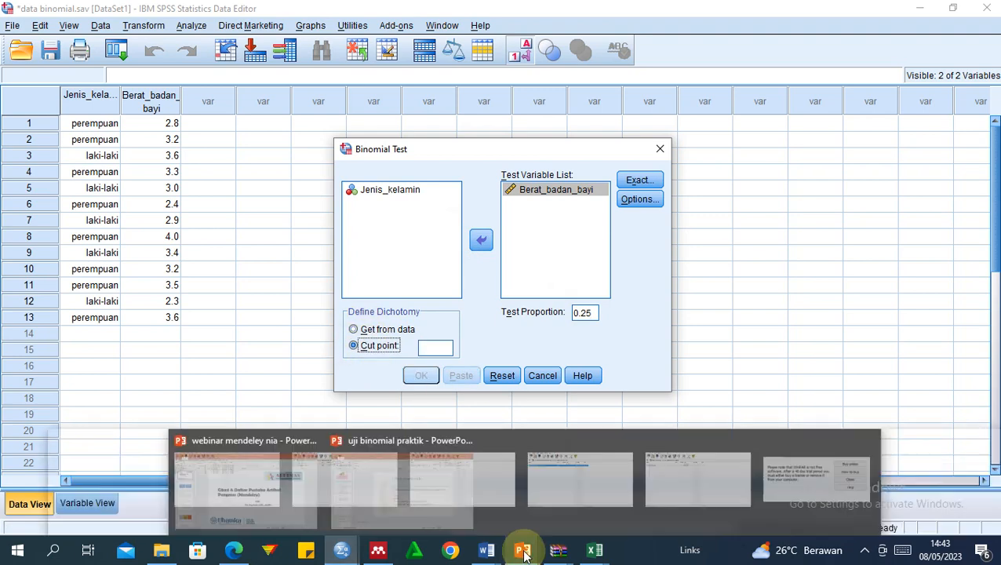
left_click(605, 504)
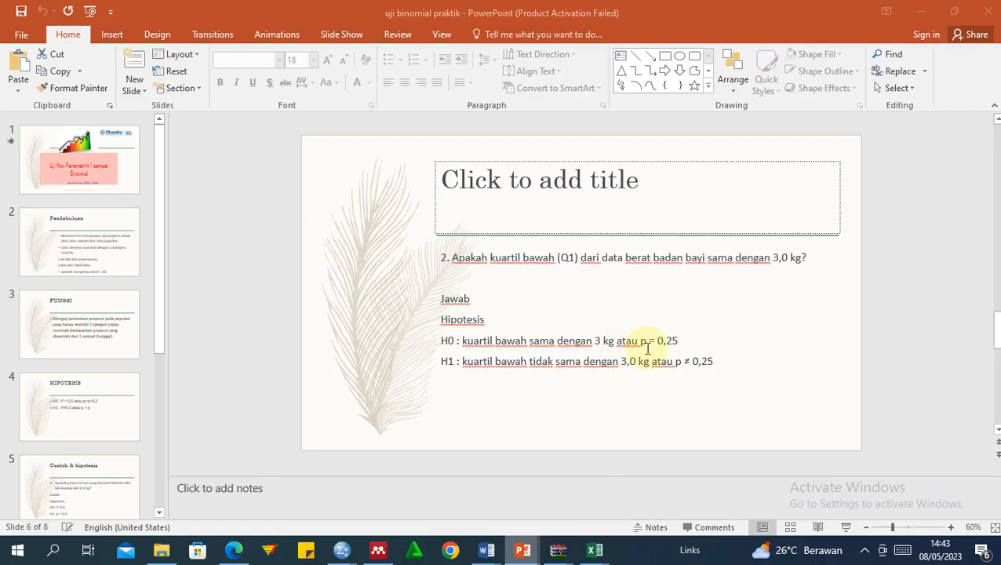
left_click(921, 11)
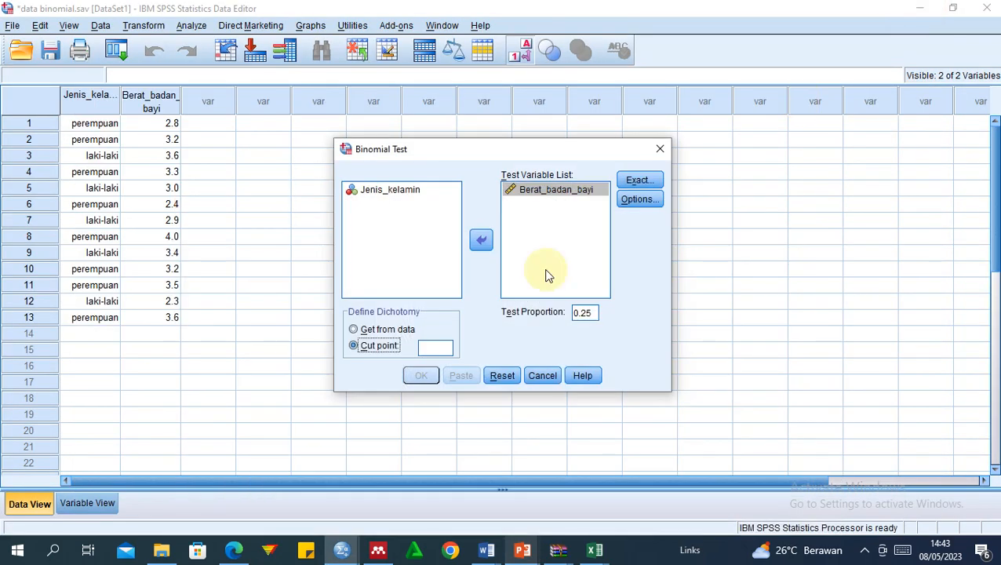
left_click(431, 349)
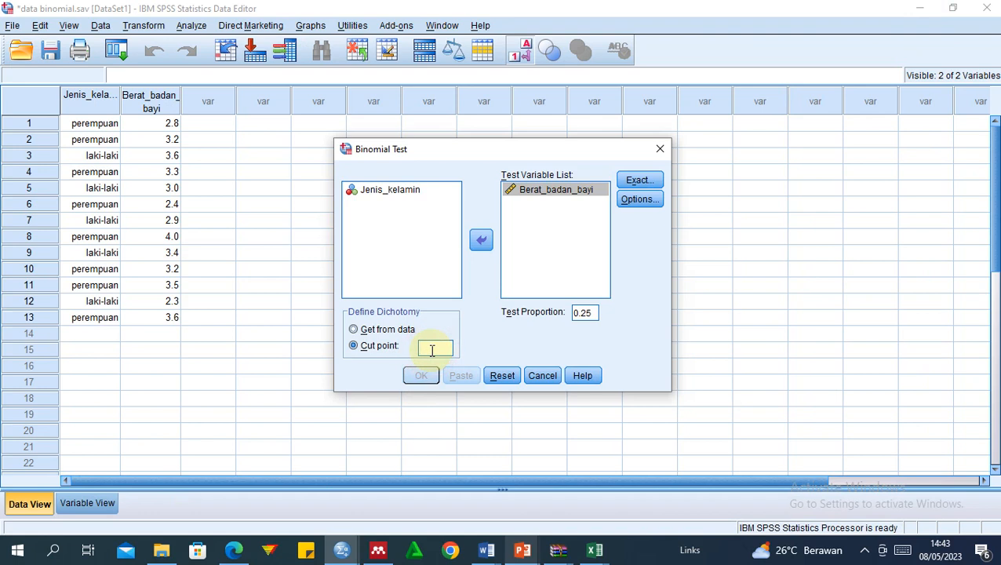
type("3")
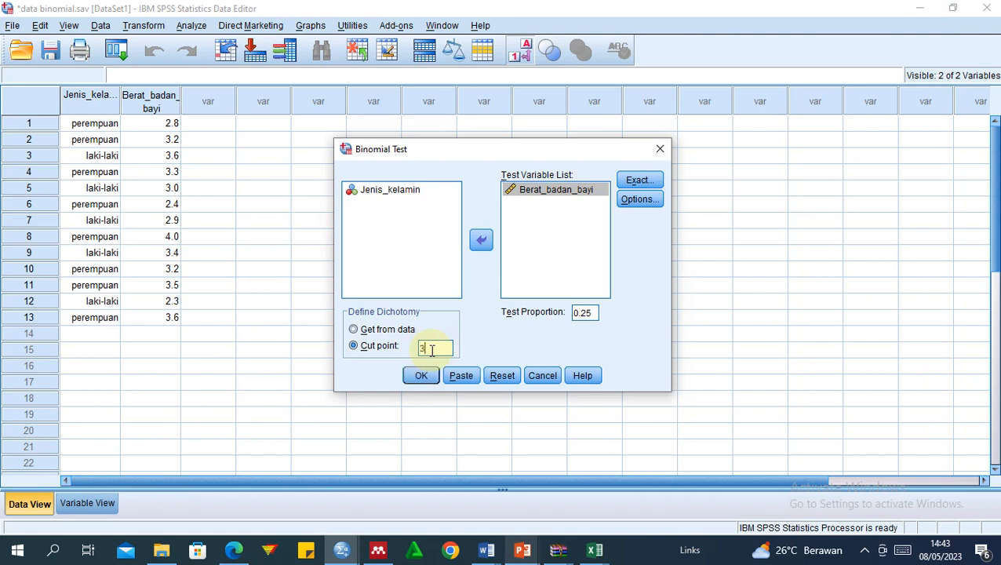
Enable the Descriptive and Quartiles statistics in the binomial test options
left_click(644, 201)
left_click(455, 240)
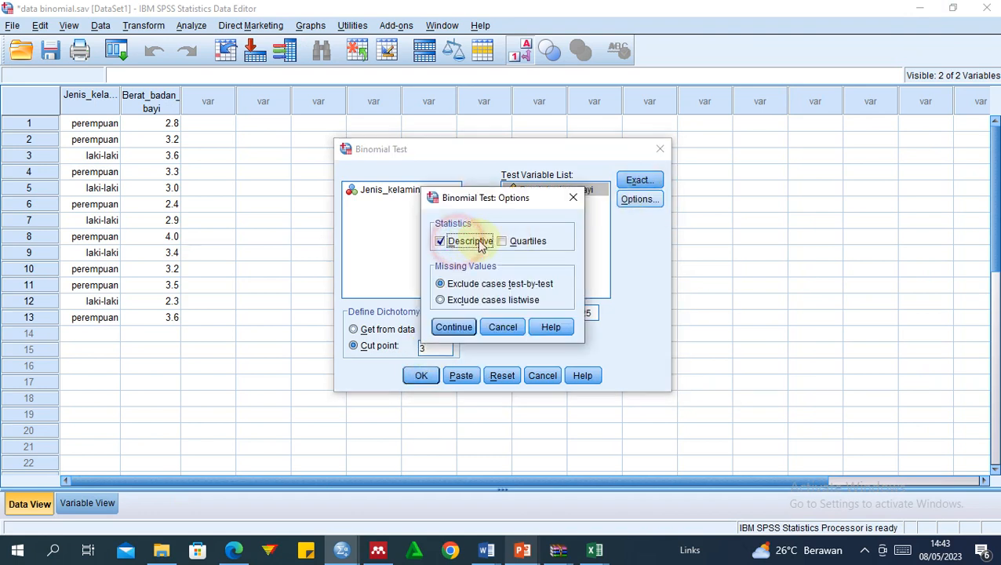
left_click(526, 244)
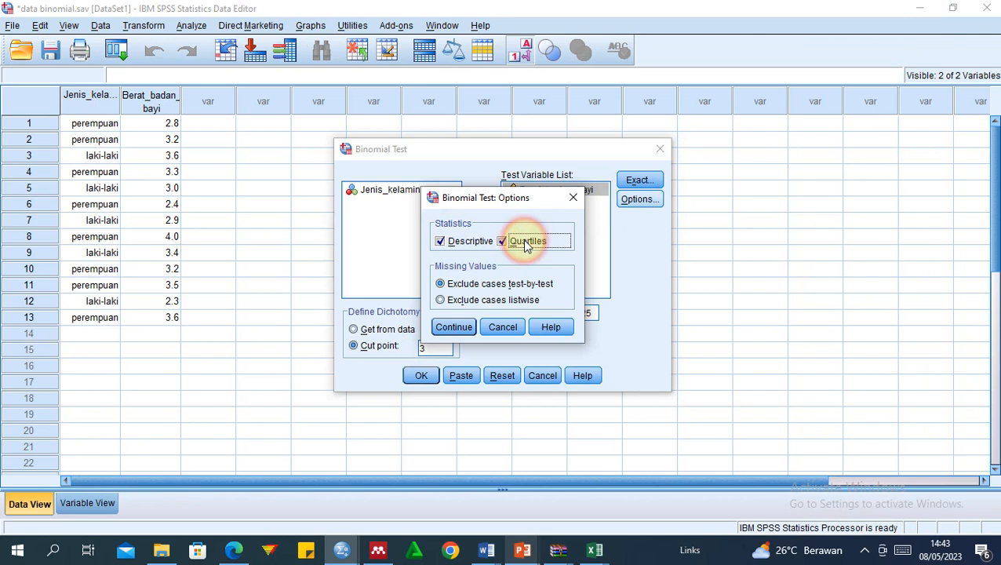
left_click(448, 328)
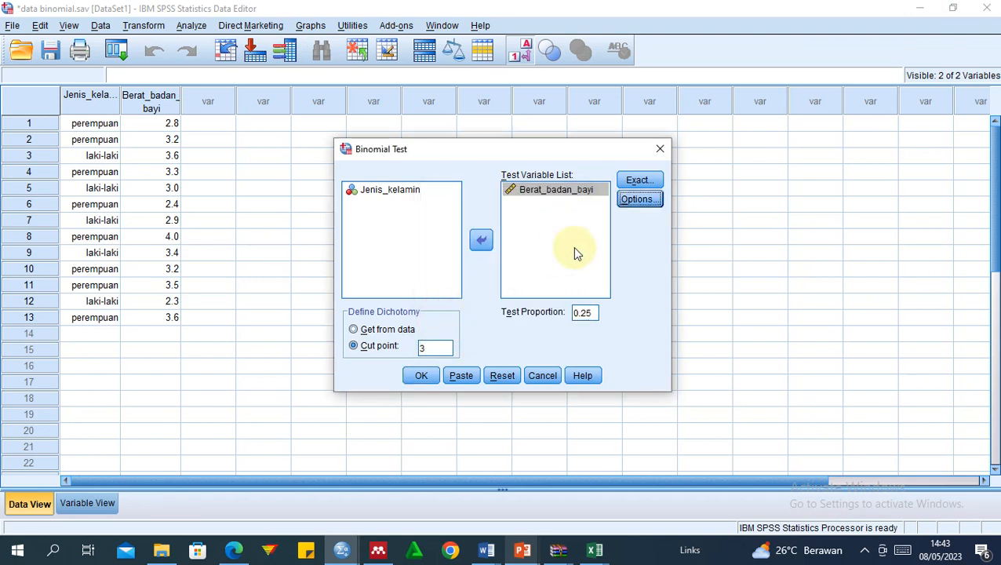
Run the binomial test and show its Descriptive Statistics and Binomial Test tables in full in the maximized output viewer
left_click(422, 376)
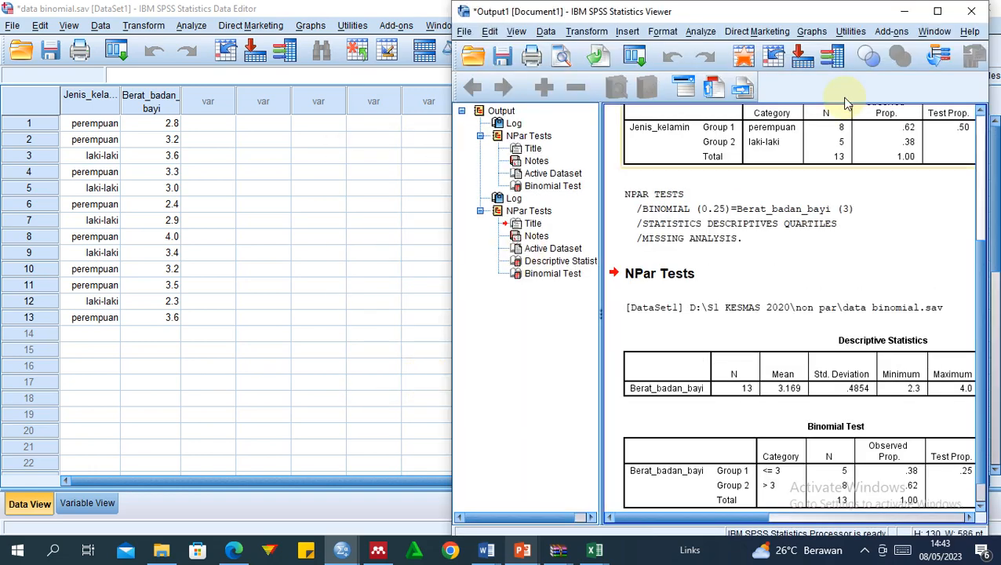
left_click_drag(978, 300, 988, 414)
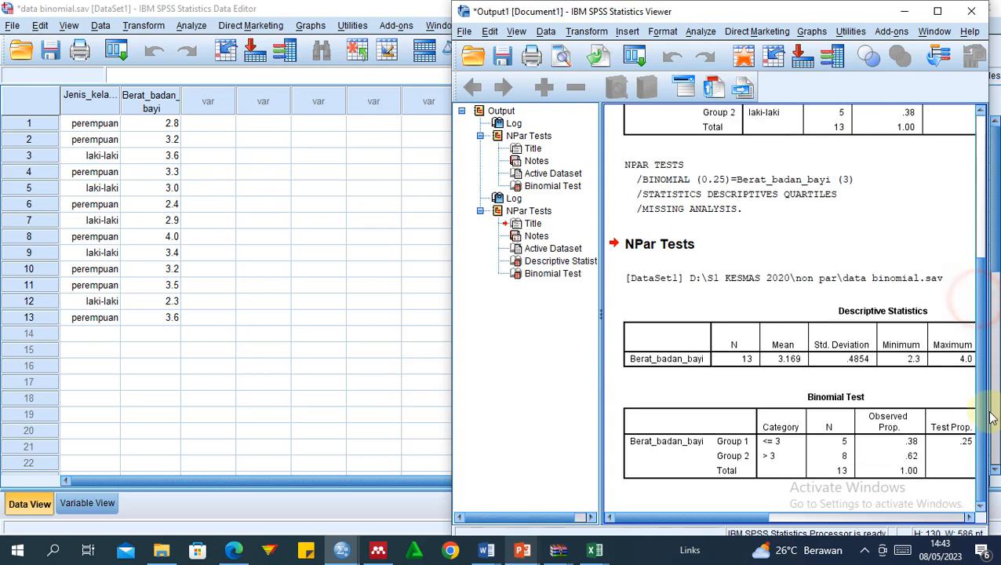
left_click_drag(668, 517, 713, 522)
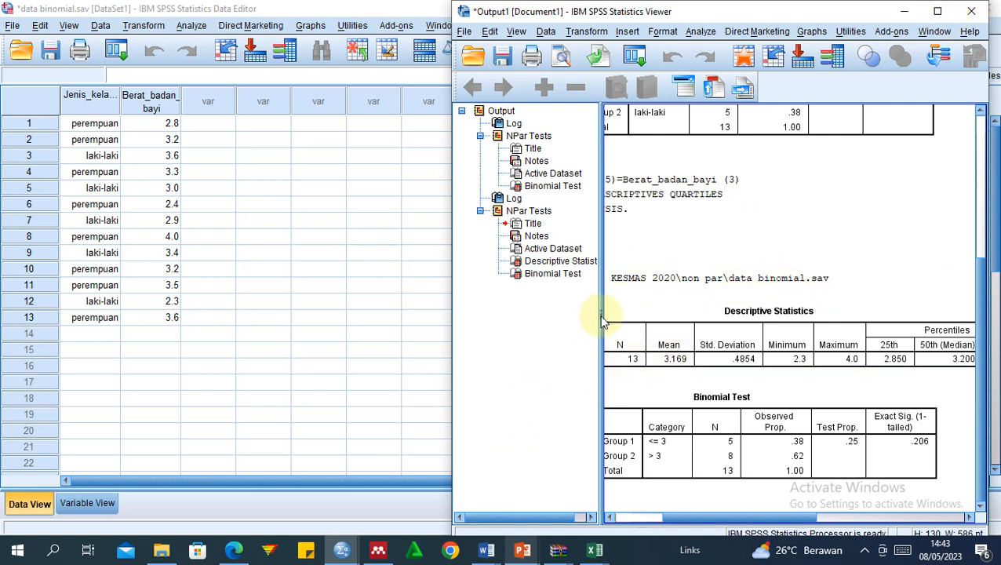
left_click(937, 11)
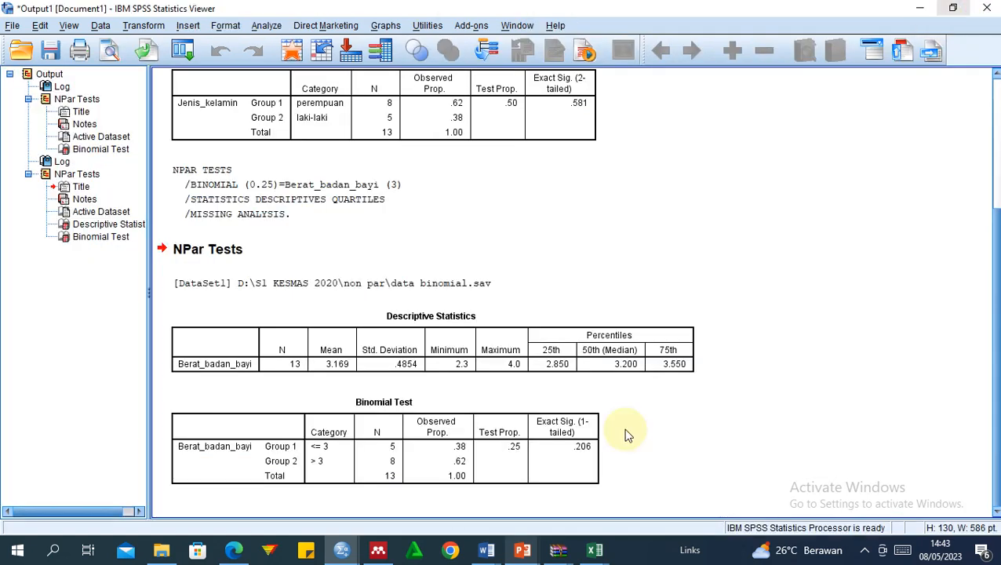
Switch to the uji binomial praktik presentation in PowerPoint and review the lower-quartile hypotheses on slide 6
mouse_move(487, 553)
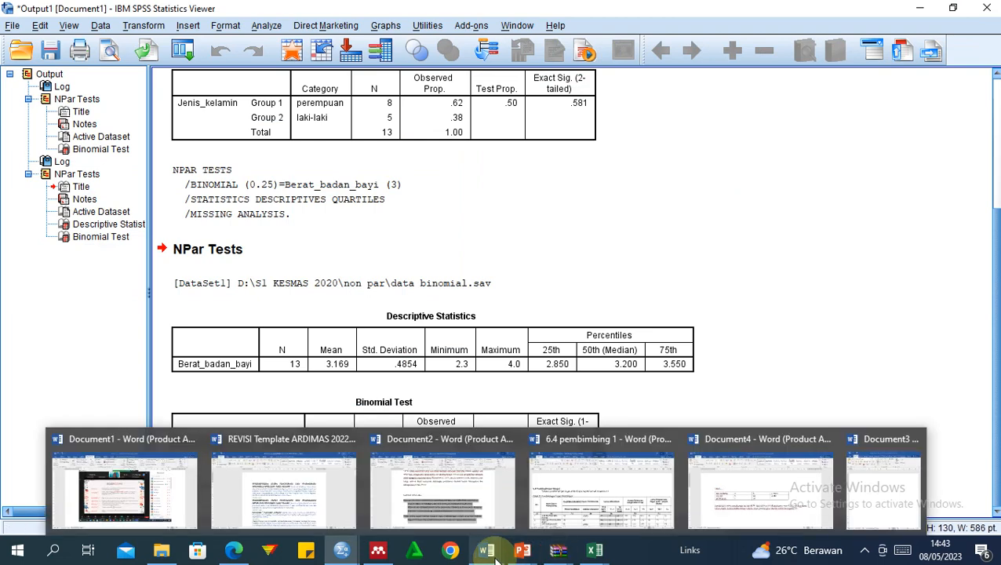
mouse_move(521, 551)
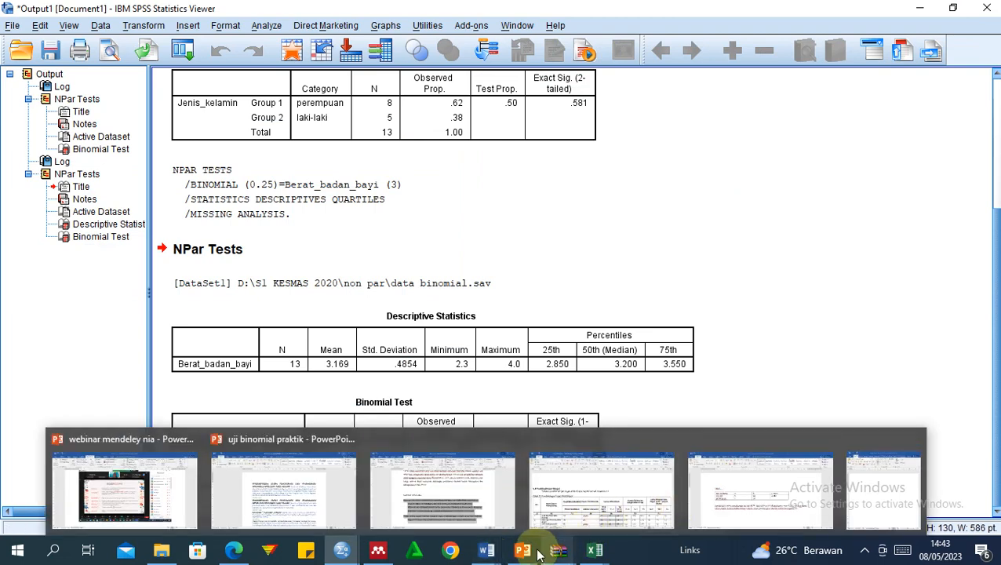
left_click(576, 514)
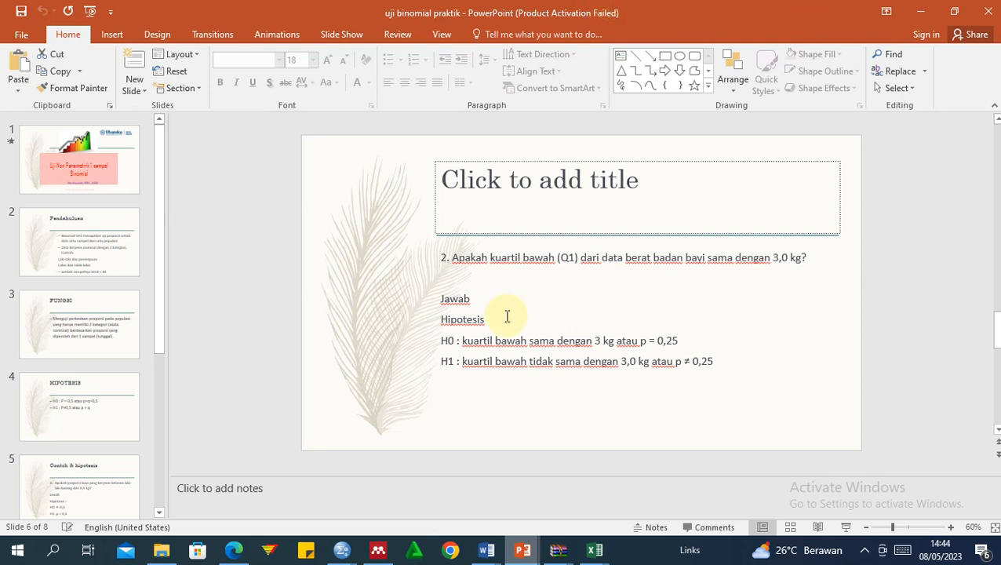
Switch to Document4 in Word and bring up the SPSS output viewer as a smaller window over it
left_click(482, 552)
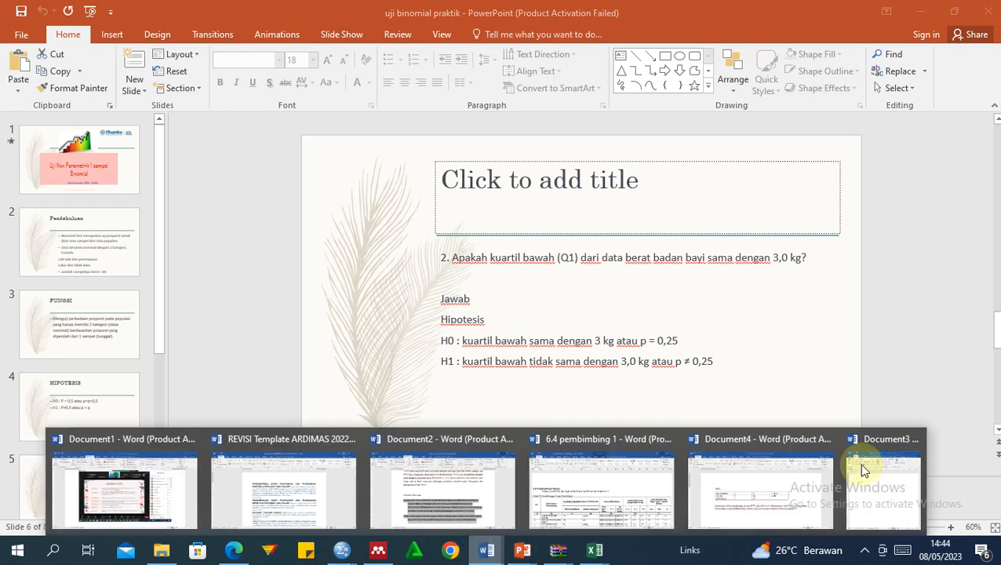
left_click(783, 488)
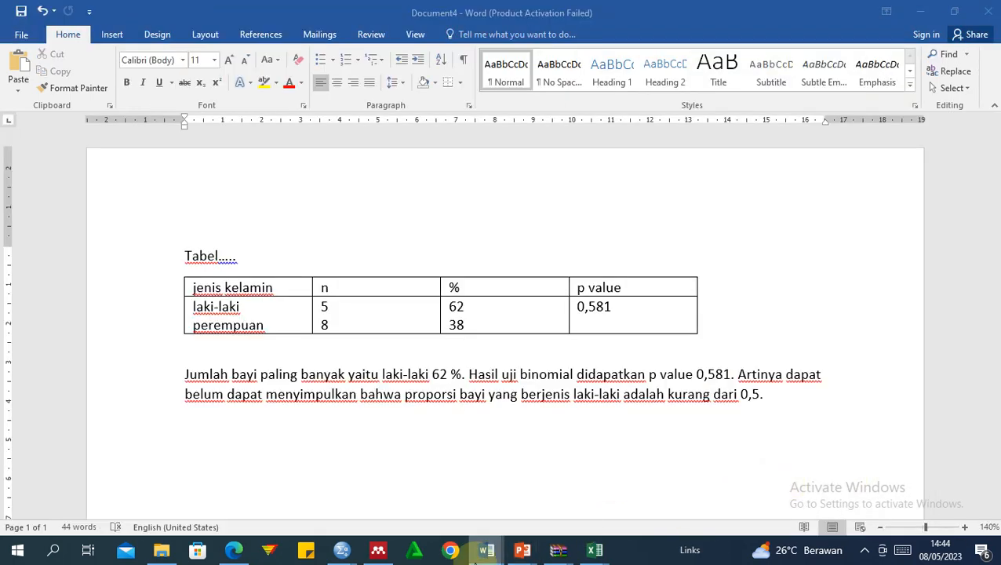
mouse_move(488, 558)
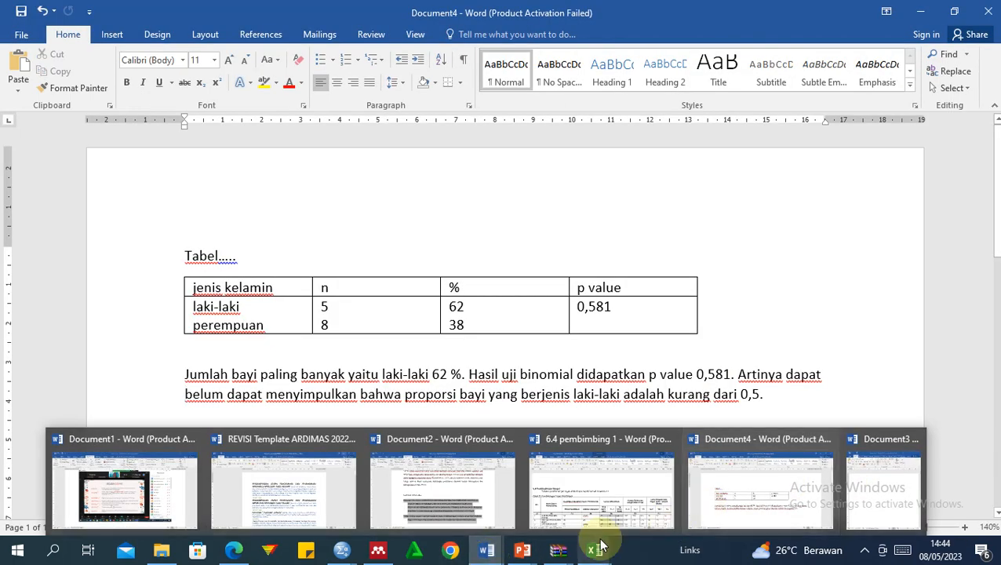
mouse_move(341, 550)
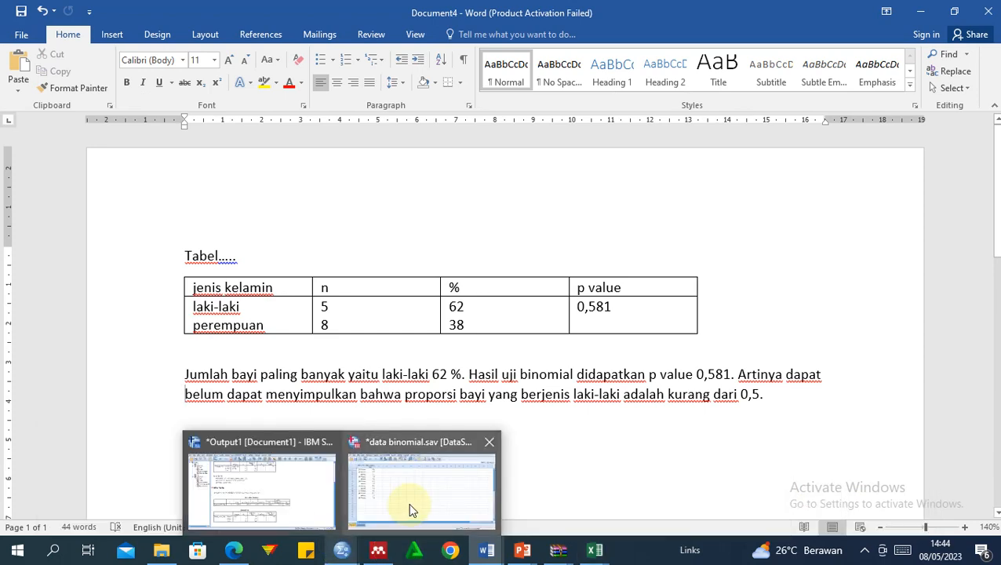
left_click(304, 492)
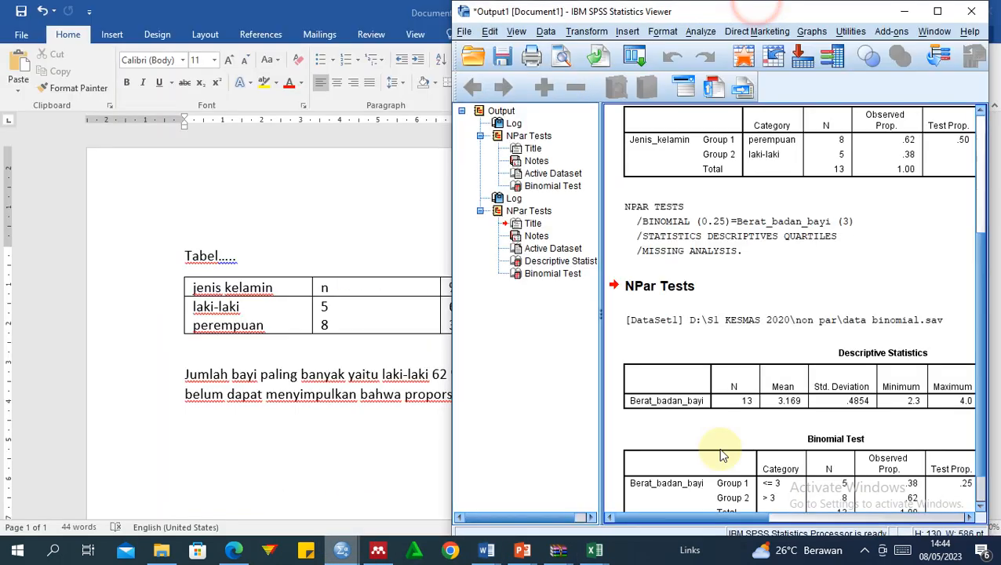
double_click(753, 7)
Copy the Word report's "Tabel....." caption, jenis kelamin table and interpretation paragraph, and paste them below the original paragraph
left_click(259, 396)
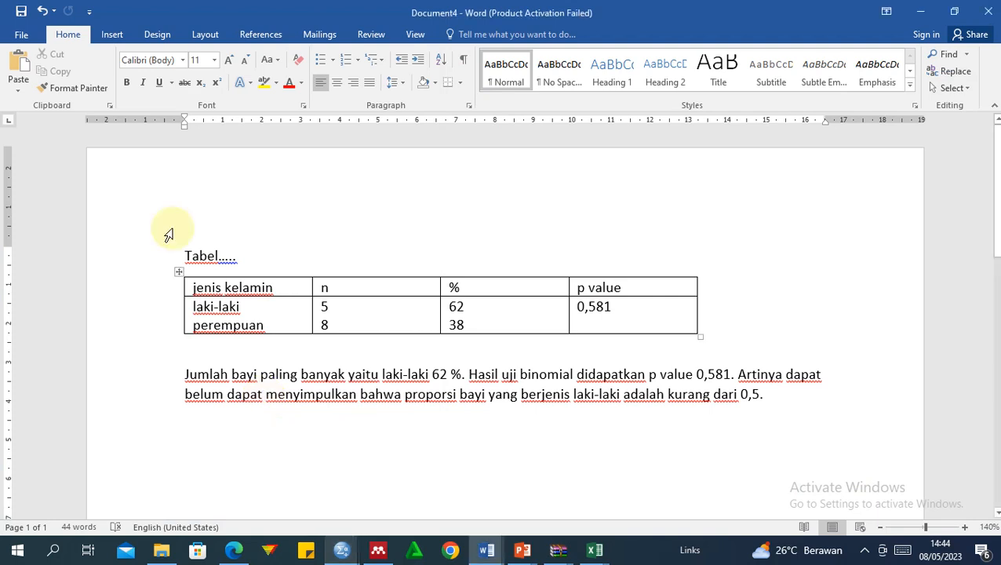
left_click(180, 271)
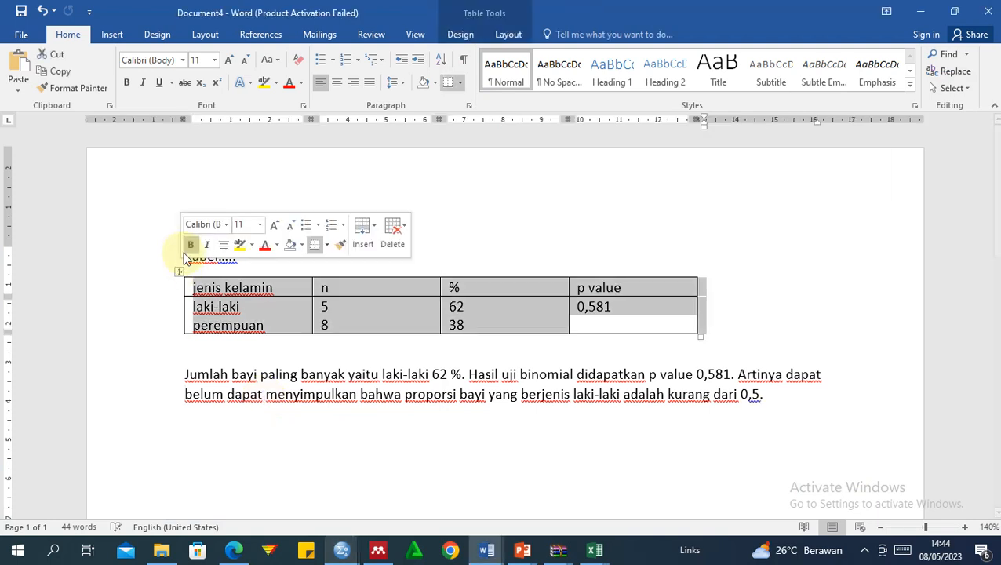
left_click(179, 262)
left_click_drag(183, 259, 131, 239)
left_click(744, 427)
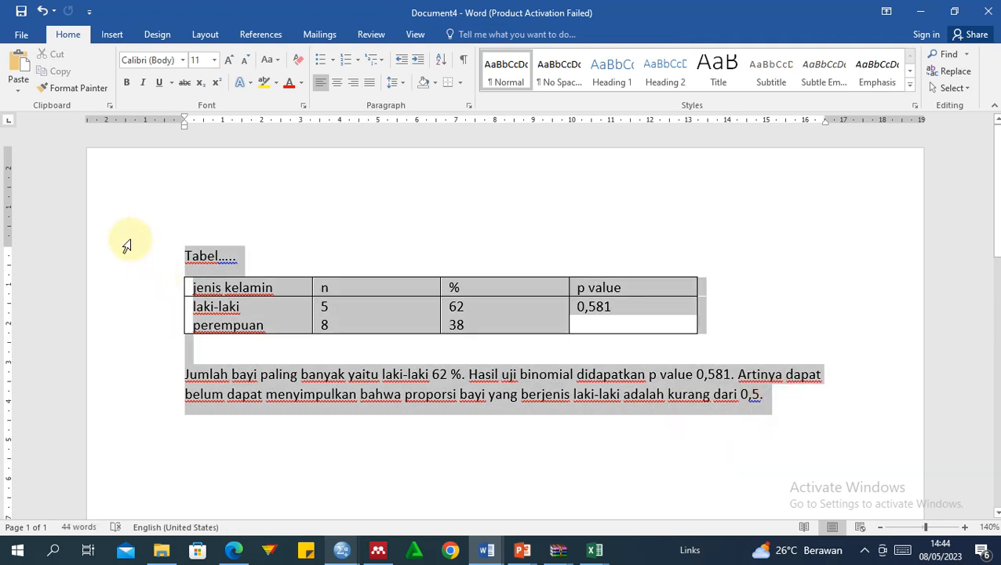
left_click(234, 436)
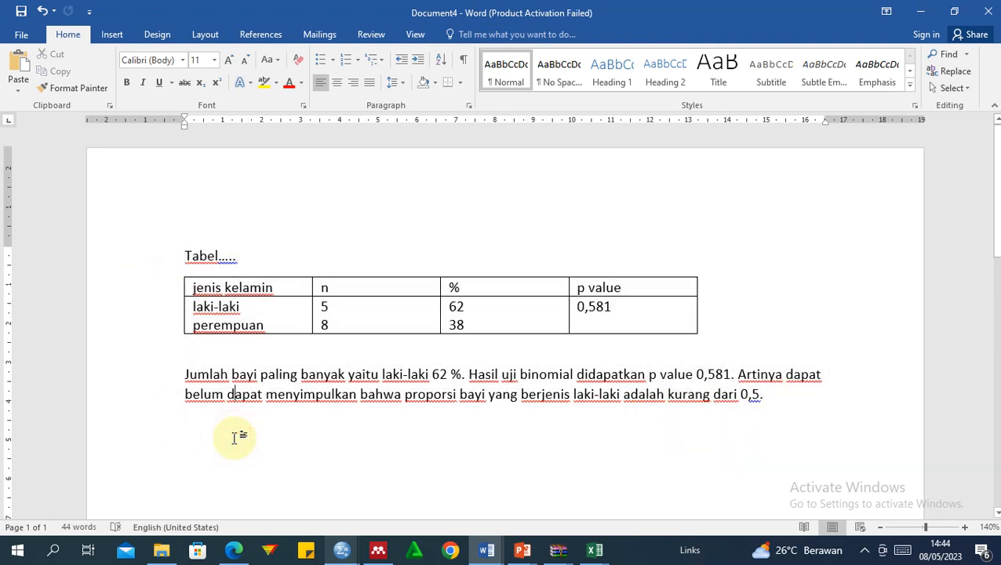
left_click(197, 431)
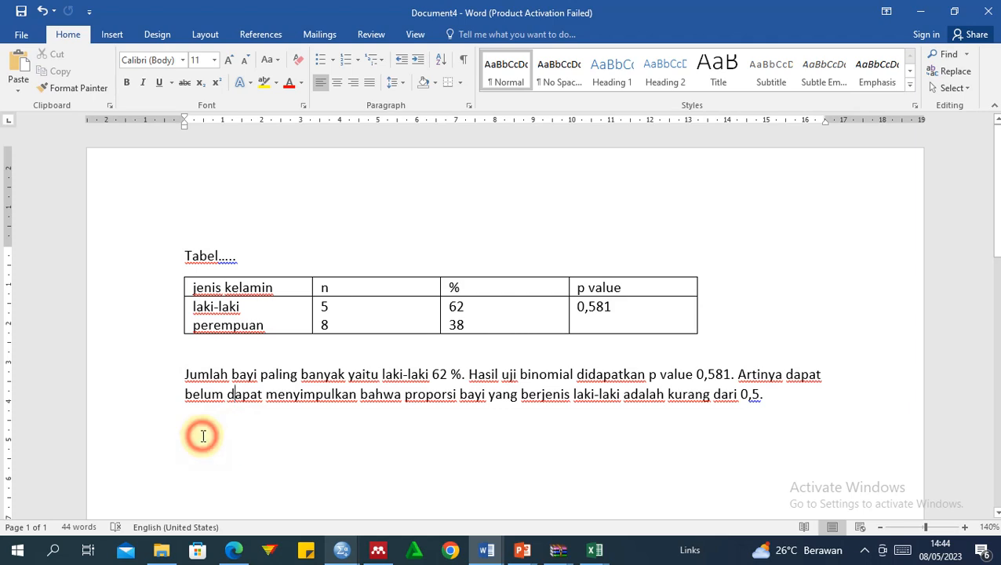
left_click(789, 398)
type("Tabel..... jenis kelamin\tn\t%\tp value laki-laki perempuan\t5 8\t62 38\t0,581 Jumlah bayi paling banyak yaitu laki-laki 62 %. Hasil uji binomial didapatkan p value 0,581. Artinya dapat belum dapat menyimpulkan bahwa proporsi bayi yang berjenis laki-laki adalah kurang dari 0,5.")
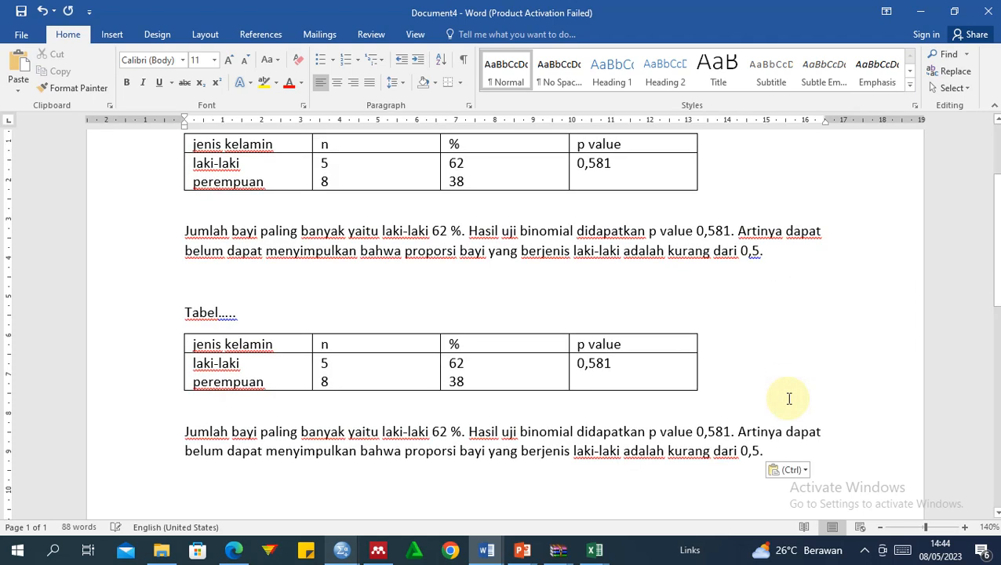
key("Return")
Arrange Word beside the SPSS output and change the first header cell of the copied table to "berat bayi"
key("alt+Tab")
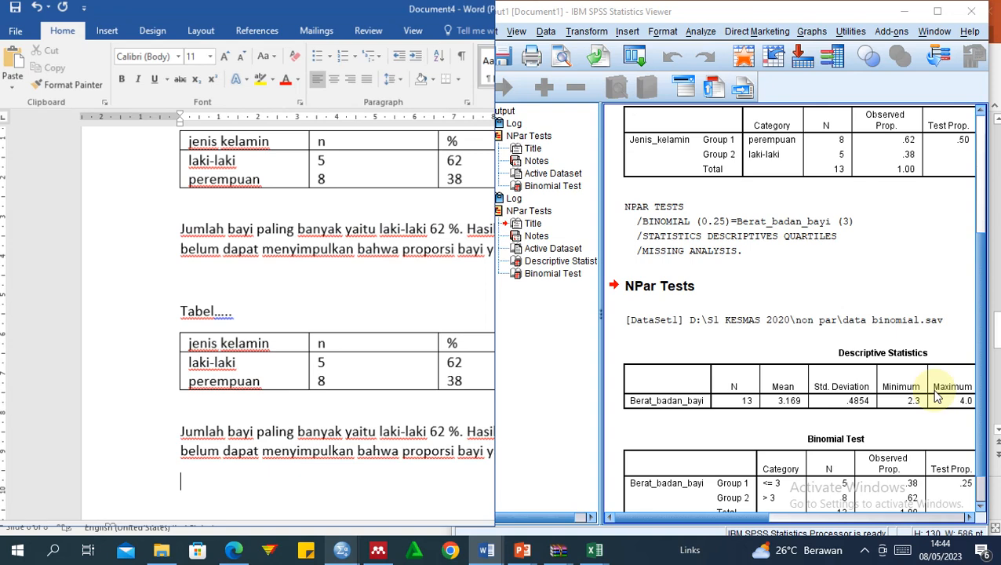
left_click_drag(983, 443, 987, 462)
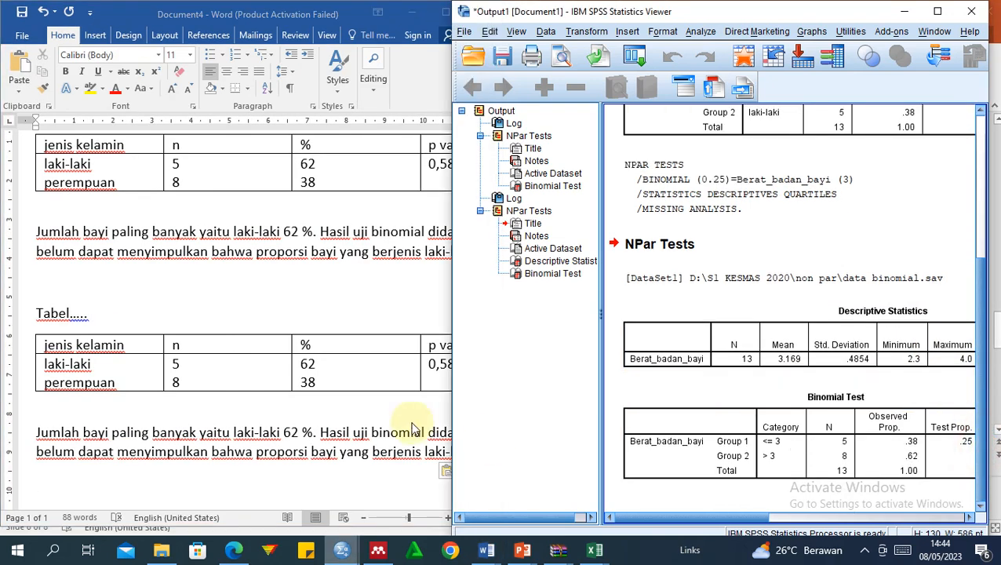
left_click(89, 376)
left_click_drag(137, 344, 30, 329)
type("berat b")
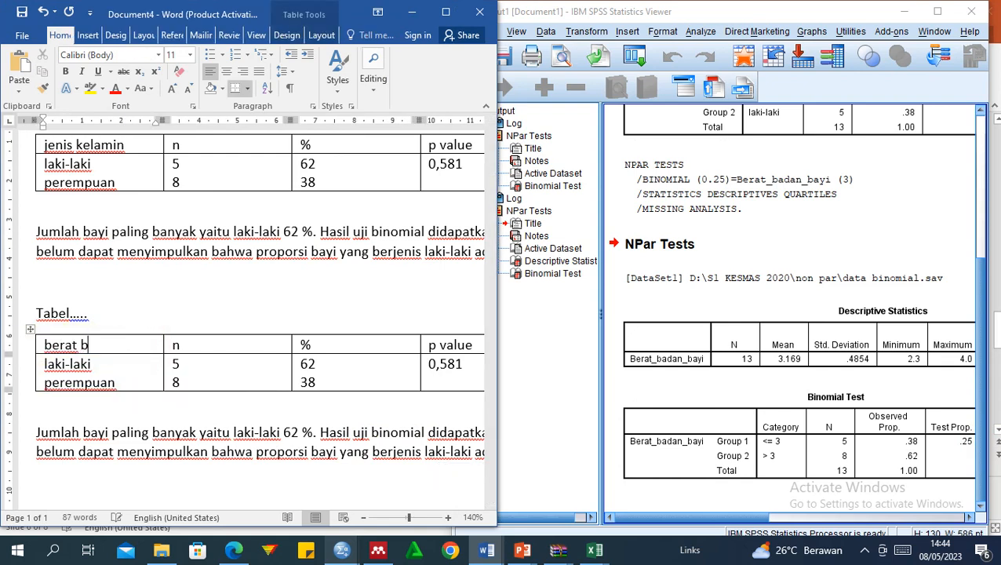
type("ayi")
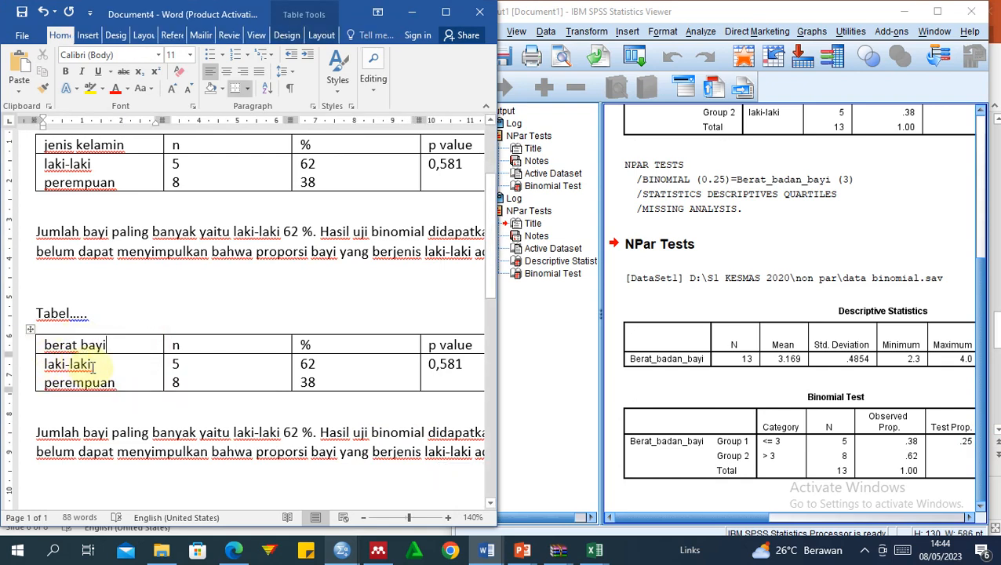
Replace the laki-laki and perempuan labels in the copied table with "<= 3" and ">3", without list formatting
left_click_drag(92, 365, 43, 369)
type("kelom")
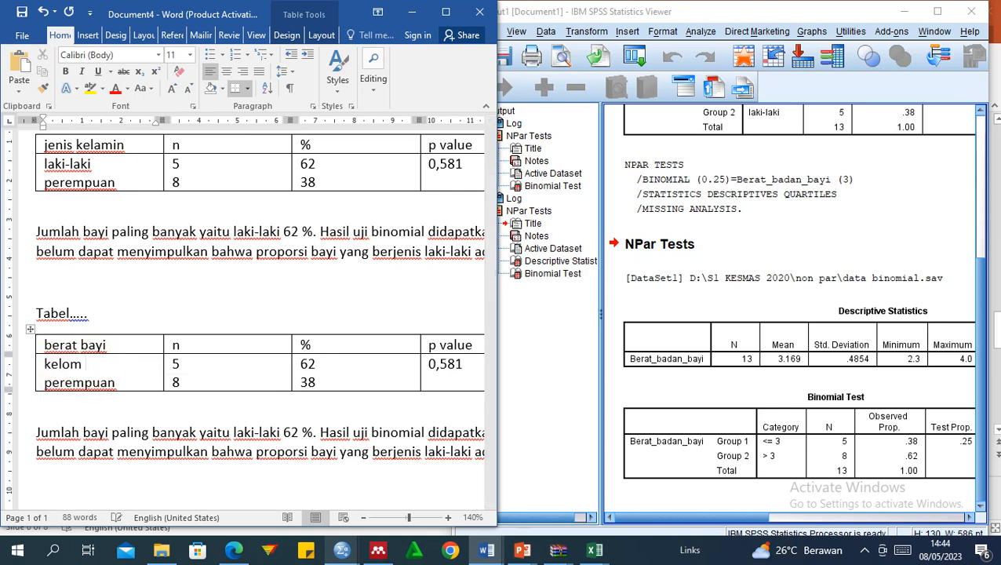
type("p>")
key("BackSpace")
type("<= 3")
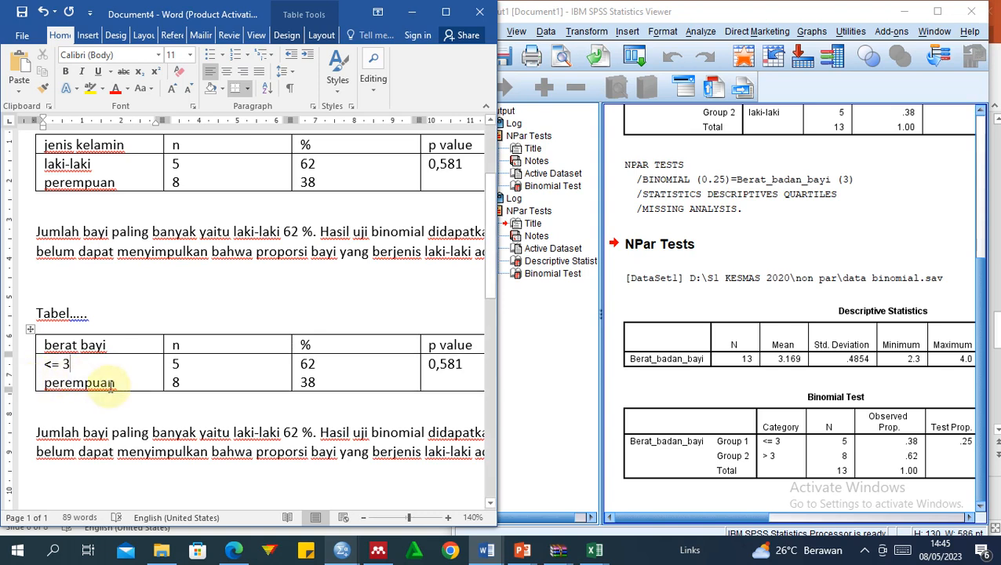
left_click_drag(126, 380, 54, 388)
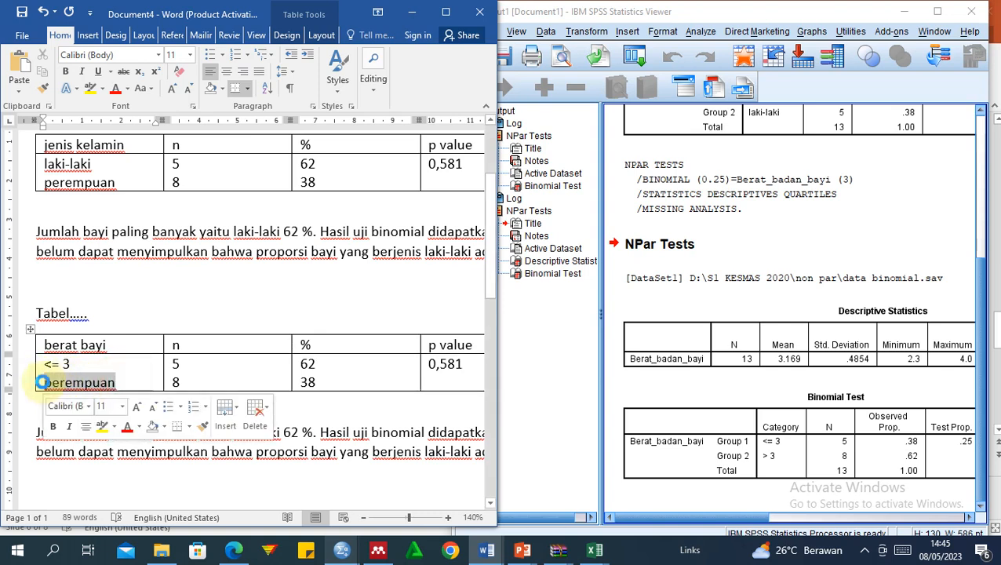
type("> 3")
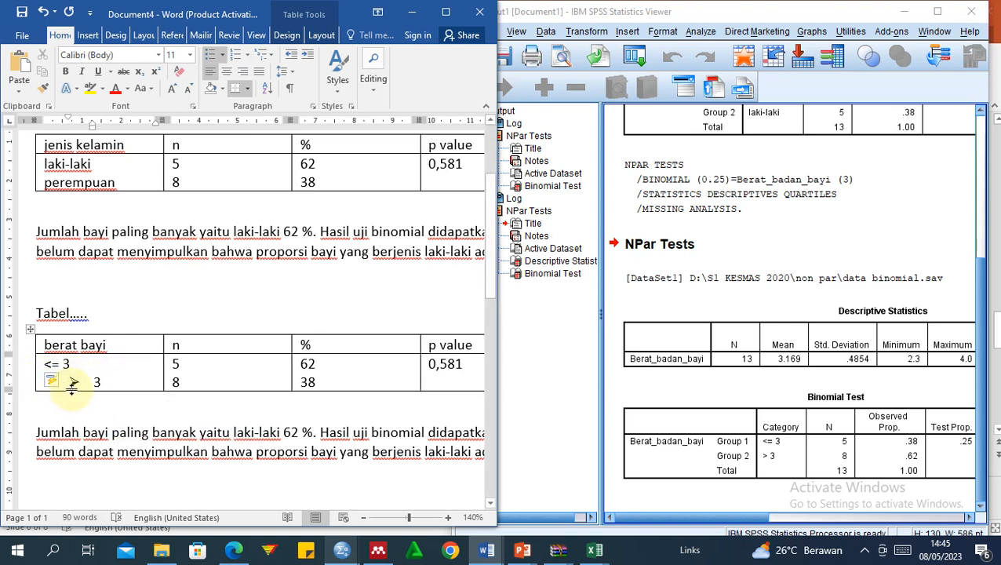
left_click(95, 382)
key("BackSpace")
key("BackSpace")
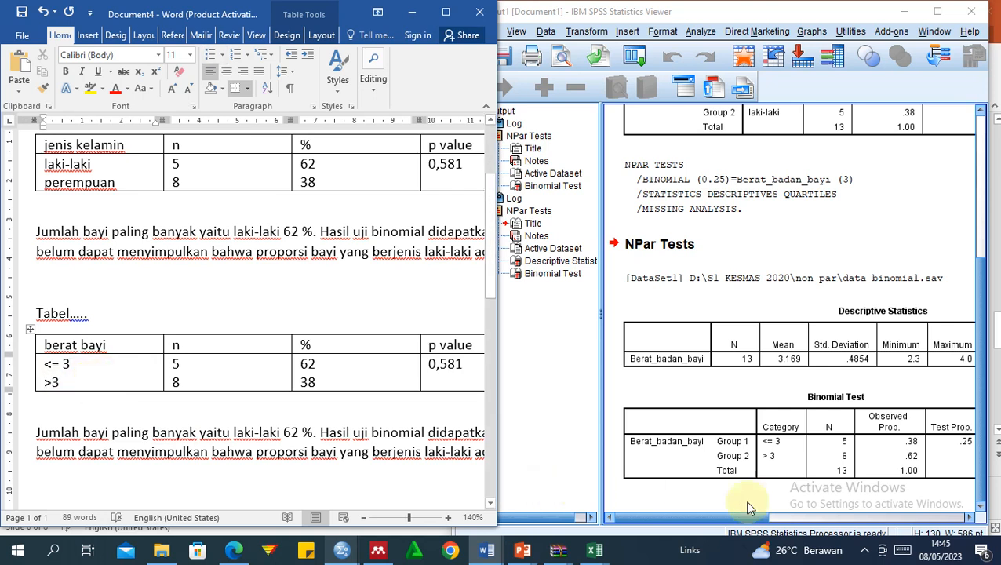
Compare the copied table's n values with the categories, counts and significance in the Berat_badan_bayi Binomial Test output
left_click(769, 446)
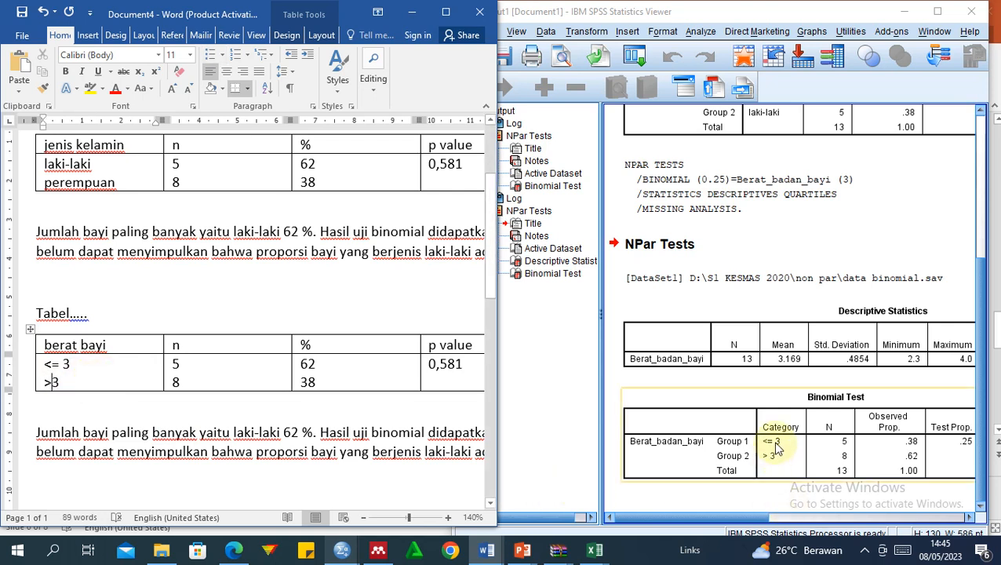
left_click(198, 361)
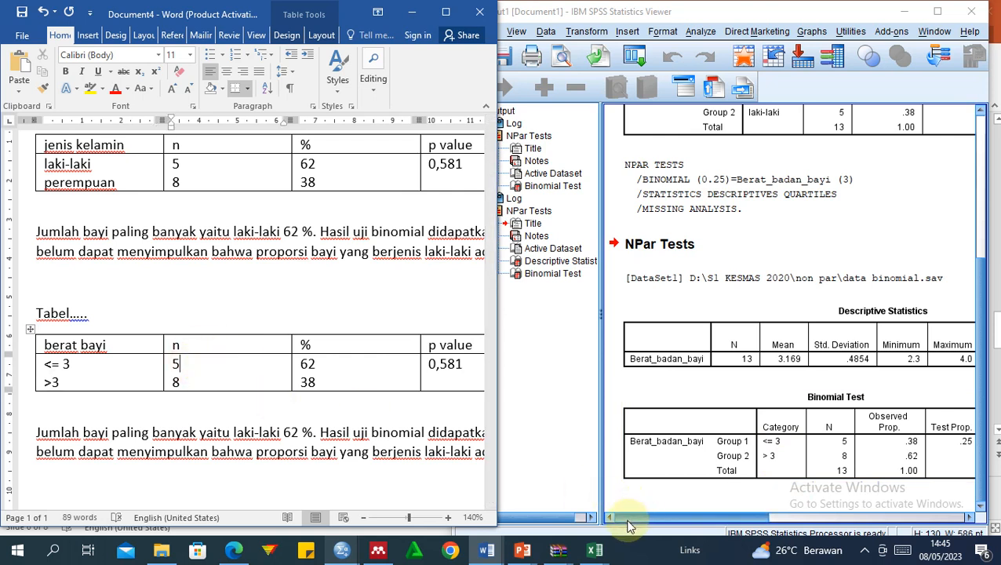
left_click(670, 515)
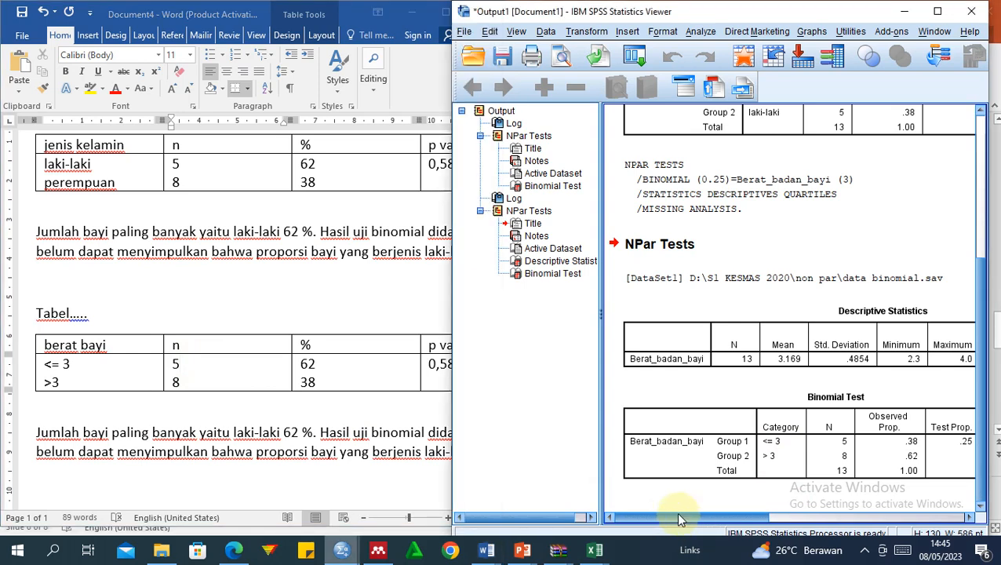
left_click(677, 515)
left_click(735, 518)
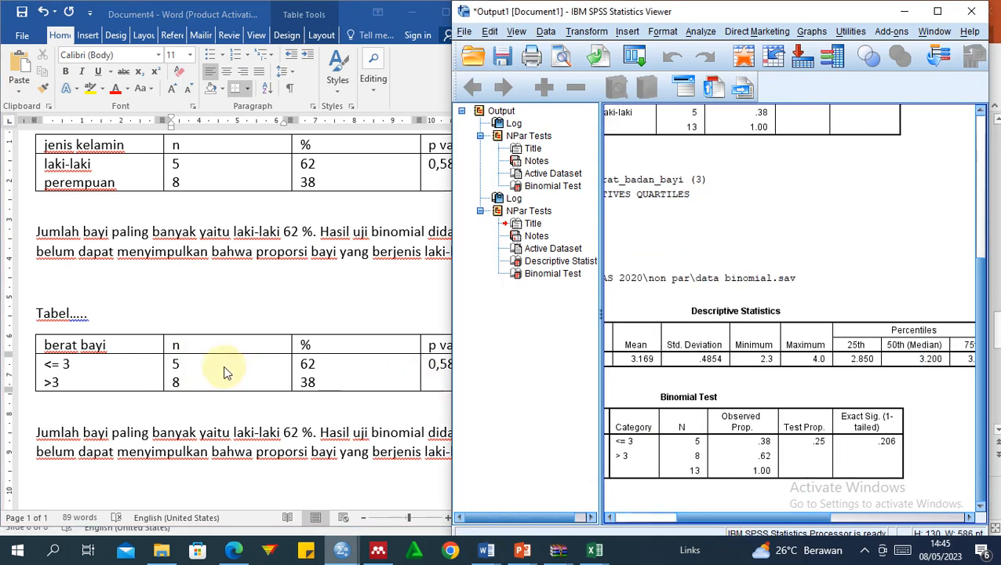
left_click(188, 368)
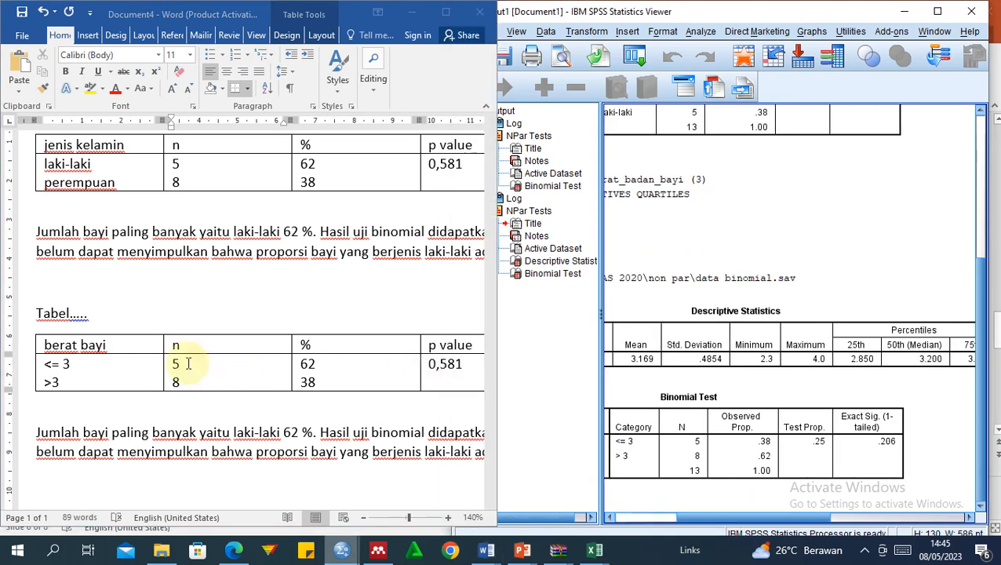
Set the percentage of the "<= 3" row in the copied berat bayi table to 38
left_click(327, 363)
key("BackSpace")
key("BackSpace")
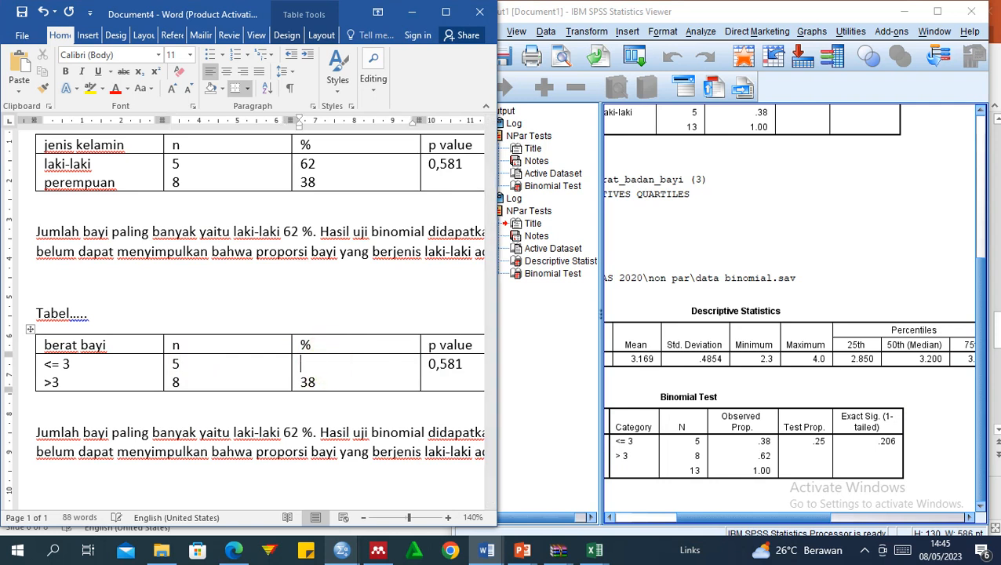
type("0")
key("Down")
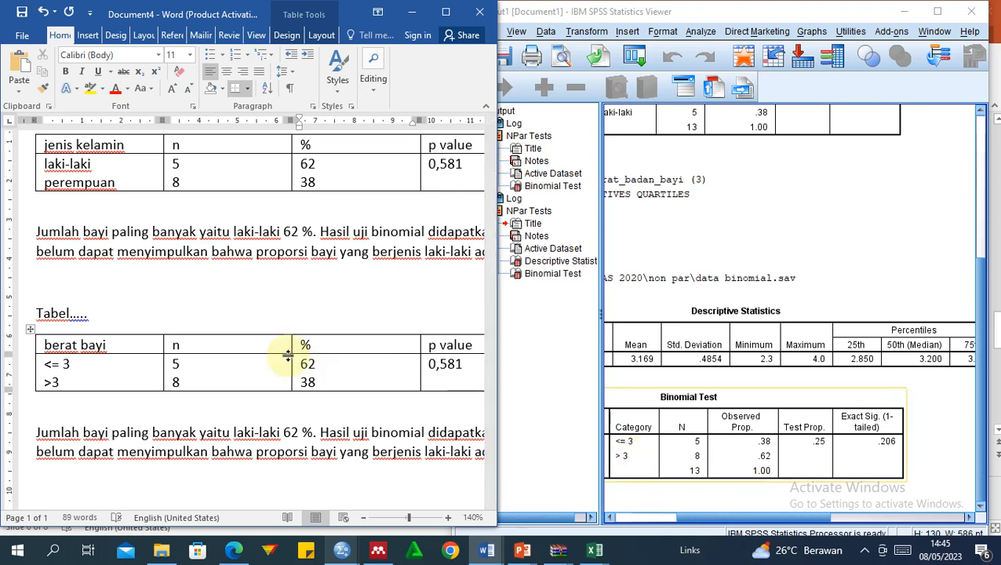
double_click(323, 361)
key("BackSpace")
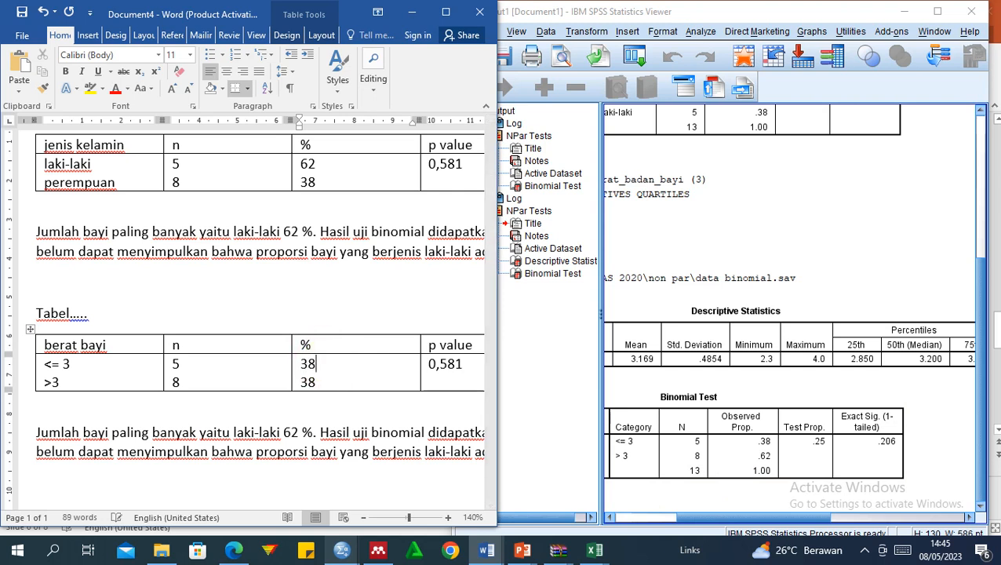
Set the percentage of the ">3" row to 62 and the p value to 0,206 in the berat bayi table, and maximize Word
key("Down")
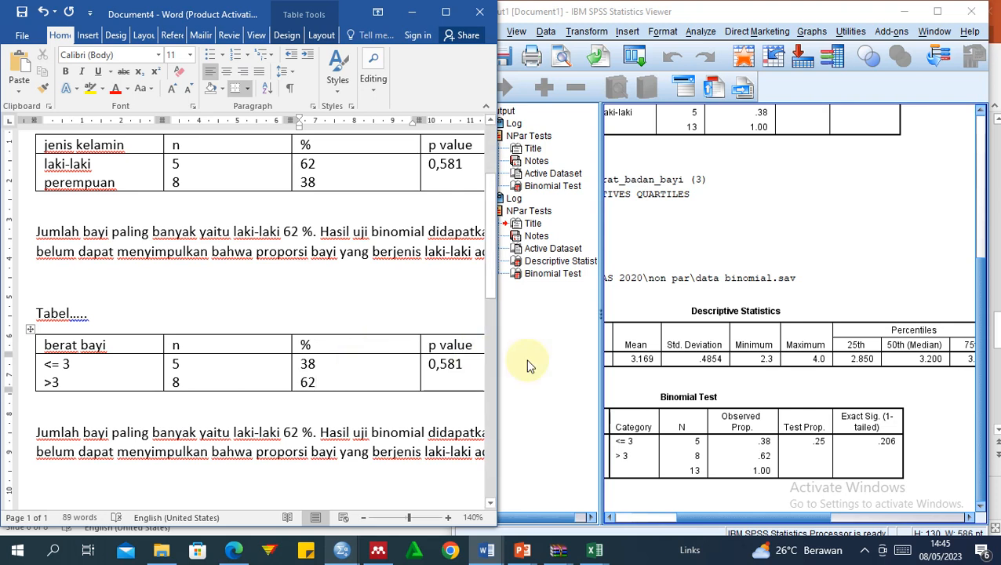
left_click(464, 365)
key("BackSpace")
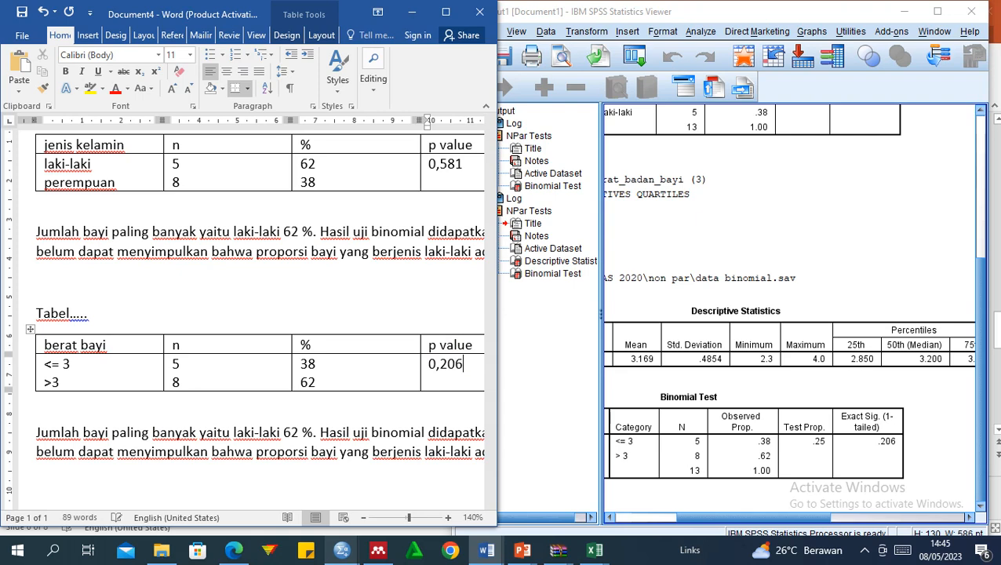
left_click(447, 12)
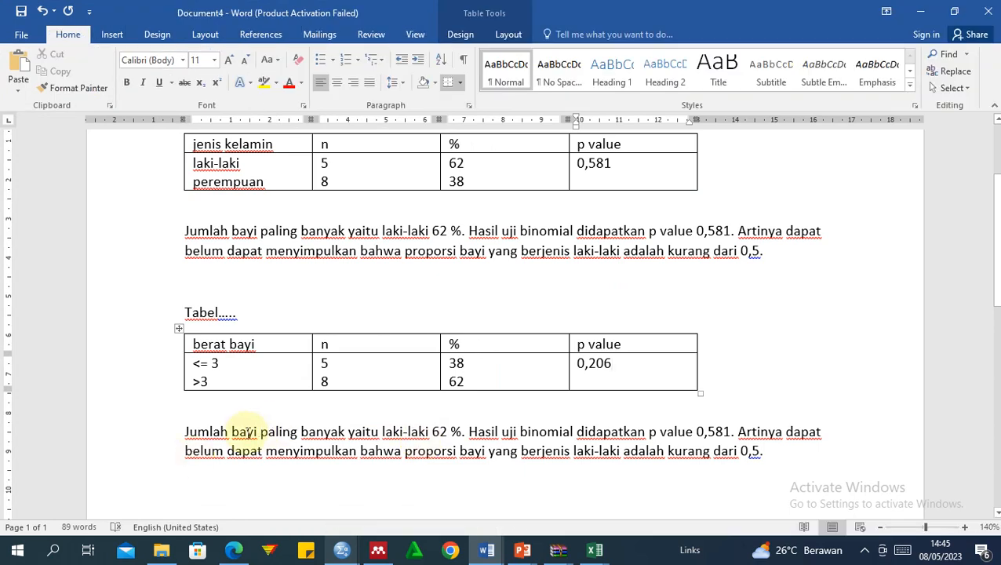
Reword the opening of the paragraph below the berat bayi table to "Jumlah berat badan bayi lebih banyak bayi > 3 kg" before the percentage
left_click(234, 431)
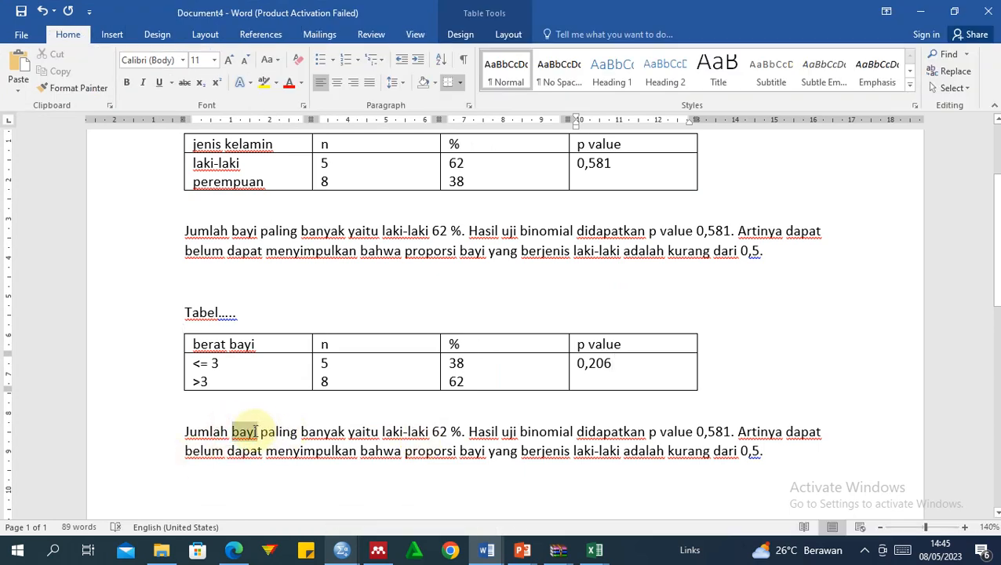
left_click(237, 431)
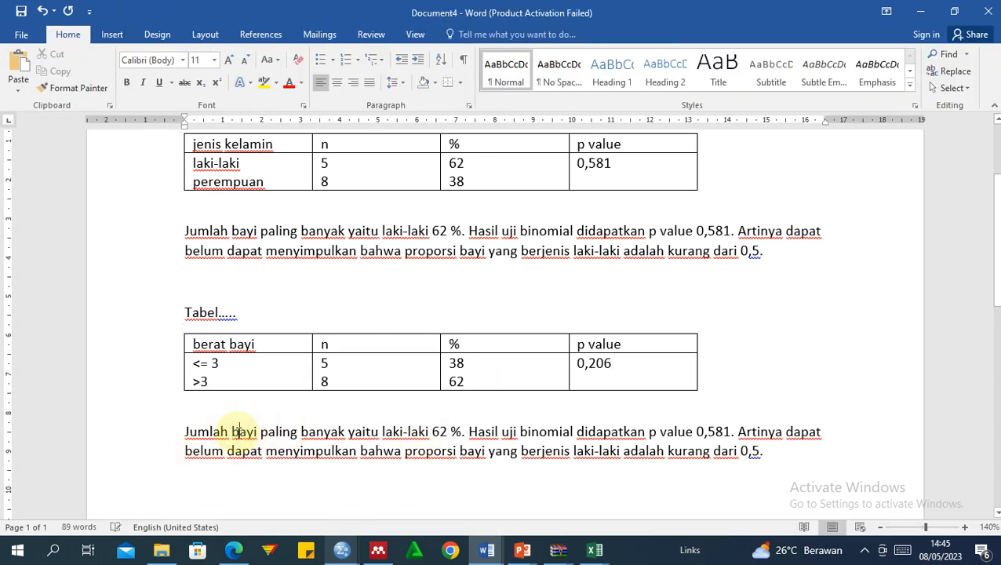
type("berat badan")
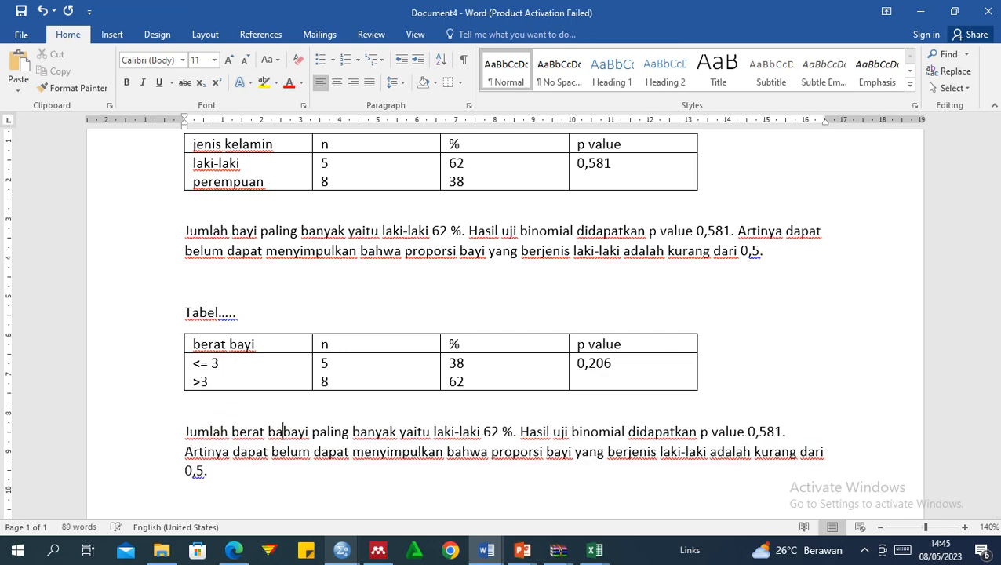
type(" bayi lel")
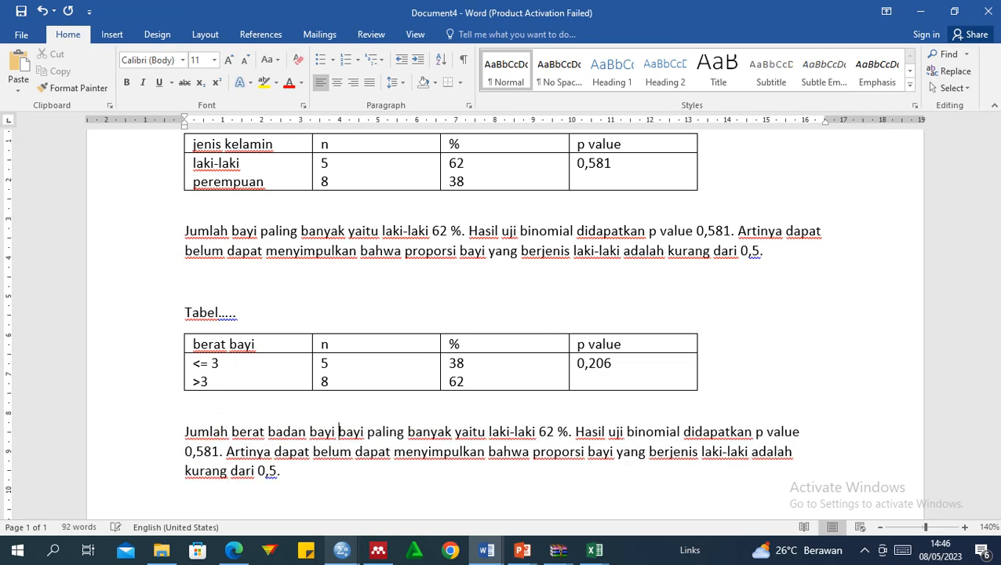
key("BackSpace")
type("bih banyak")
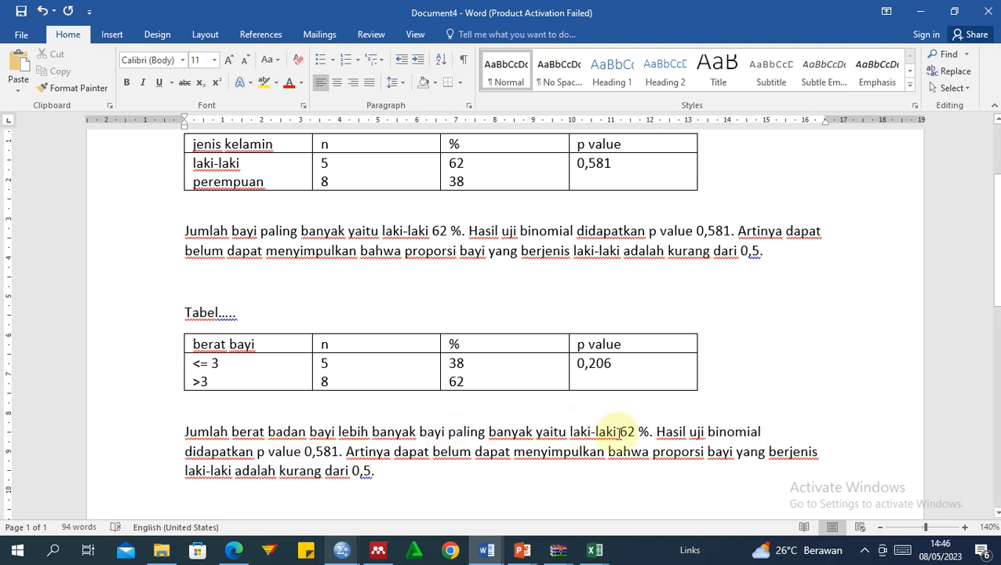
left_click_drag(620, 432, 459, 436)
type("> 3 ")
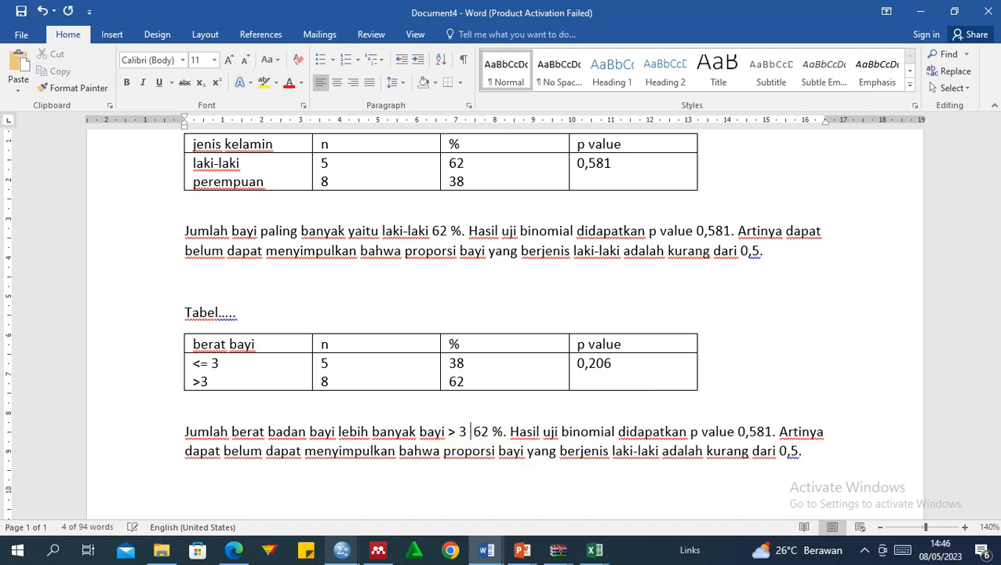
type("kg")
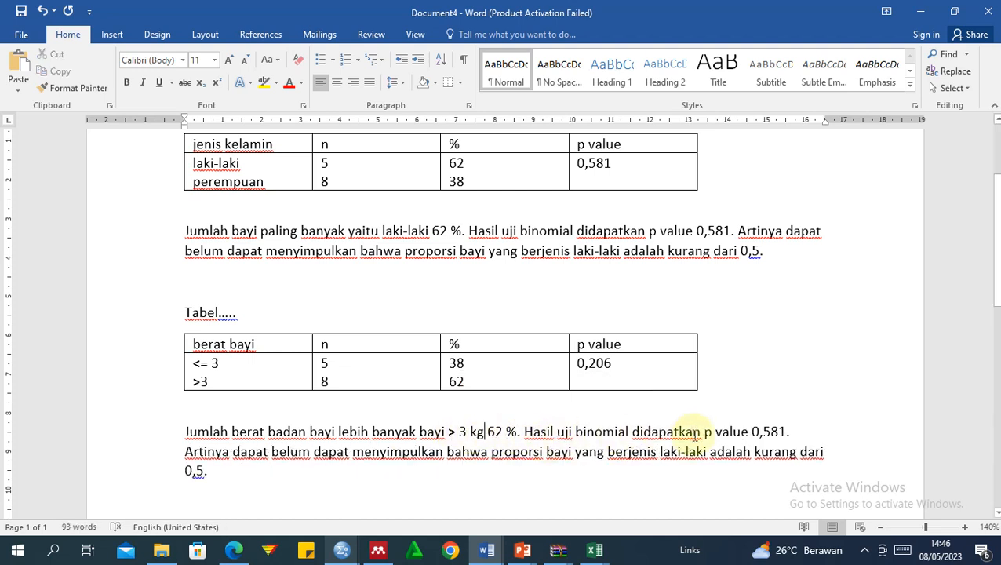
Change the p value quoted in the berat bayi interpretation paragraph to 0,206
left_click(782, 431)
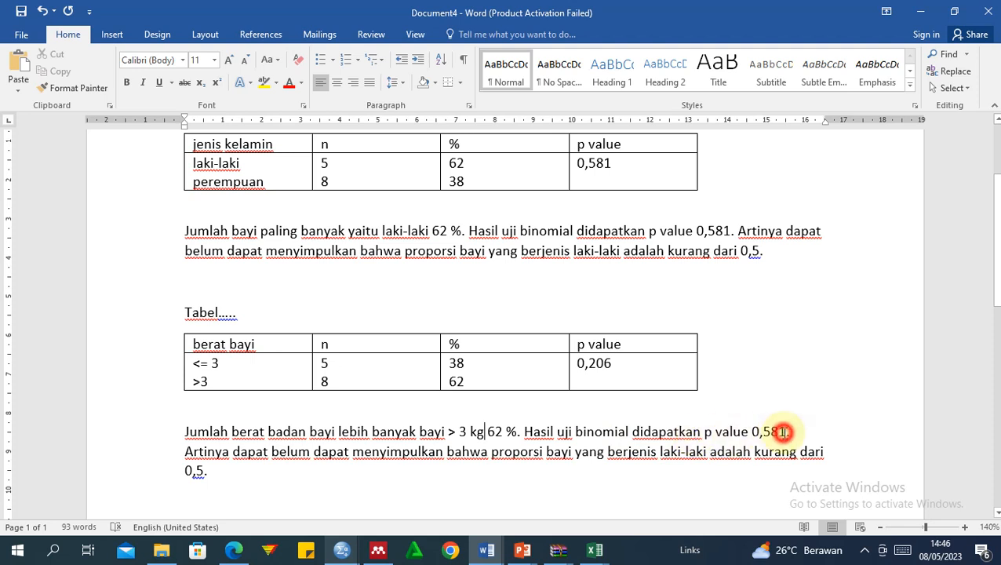
key("BackSpace")
key("BackSpace")
key("BackSpace")
type("206")
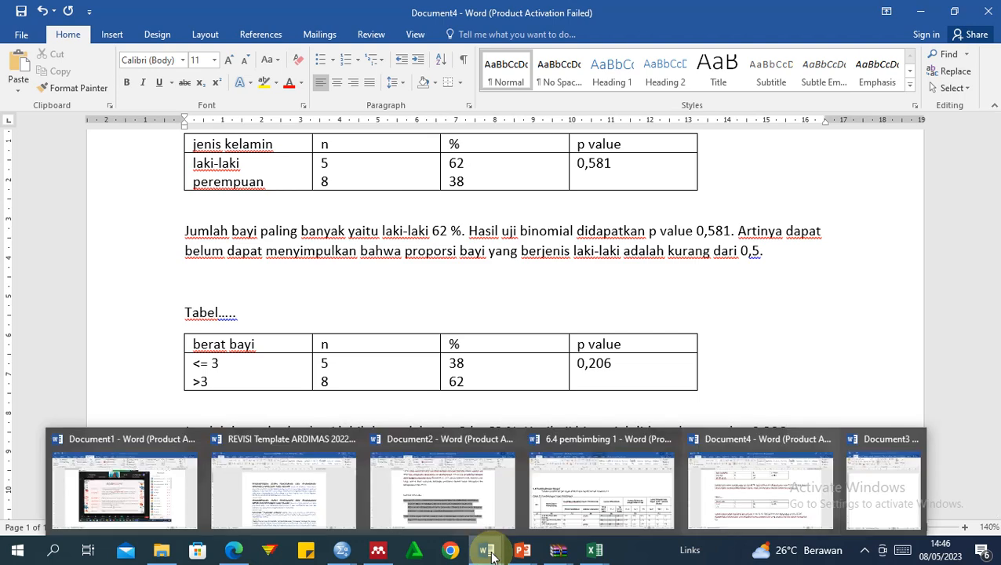
Switch to the uji binomial praktik presentation in PowerPoint and copy "kuartil bawah (Q1) dari data berat badan bayi sama dengan 3,0 kg" from question 2
mouse_move(523, 551)
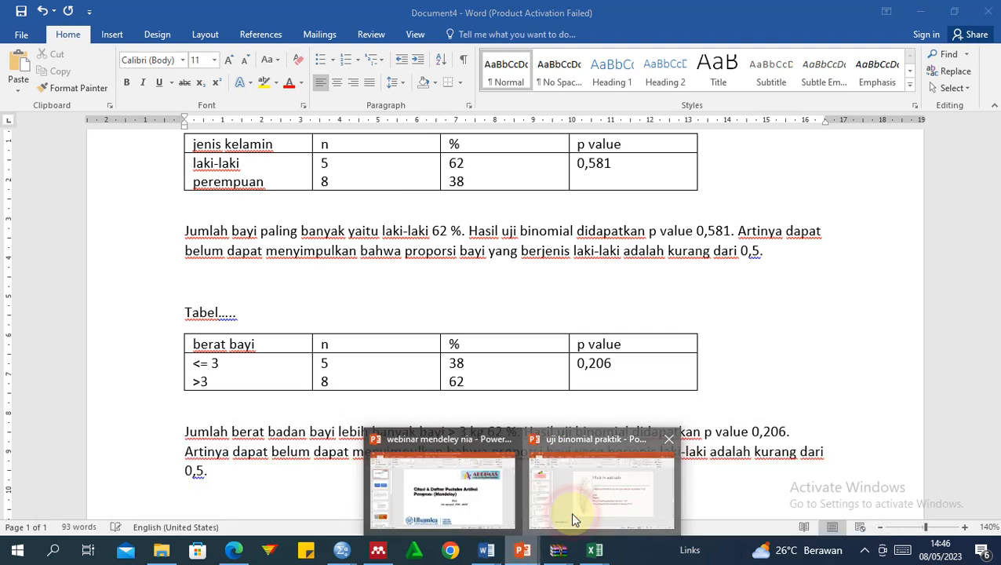
left_click(570, 511)
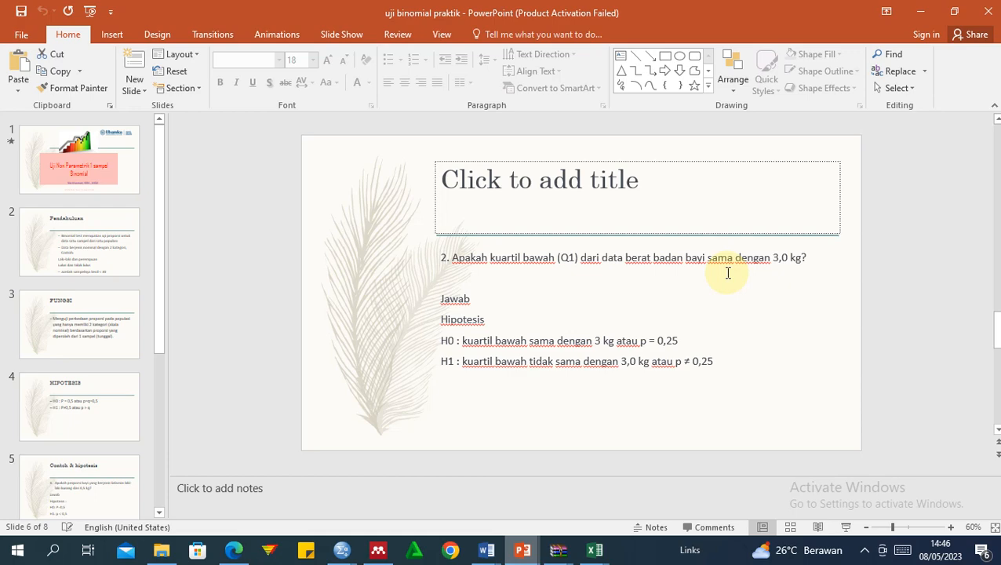
left_click(487, 553)
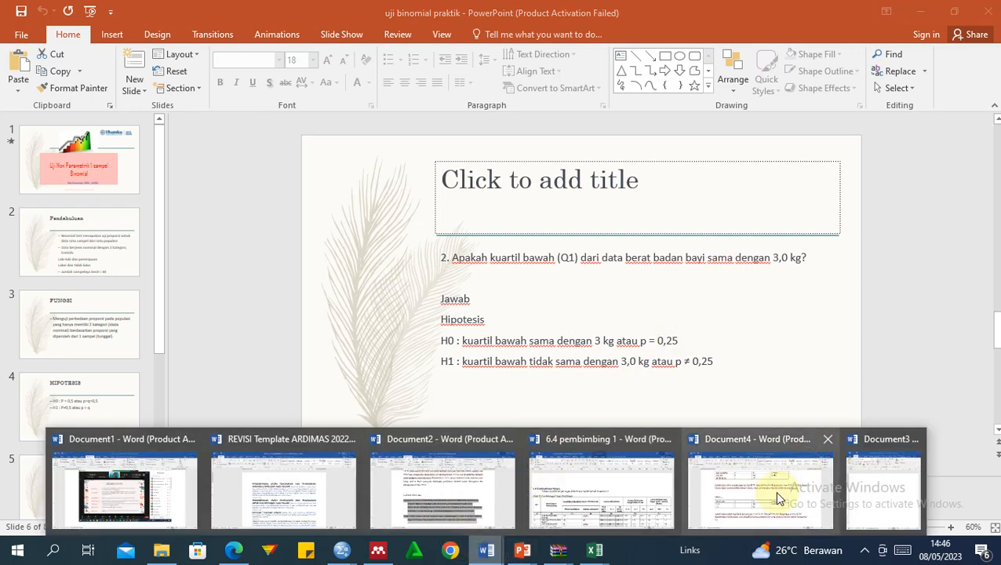
left_click(774, 490)
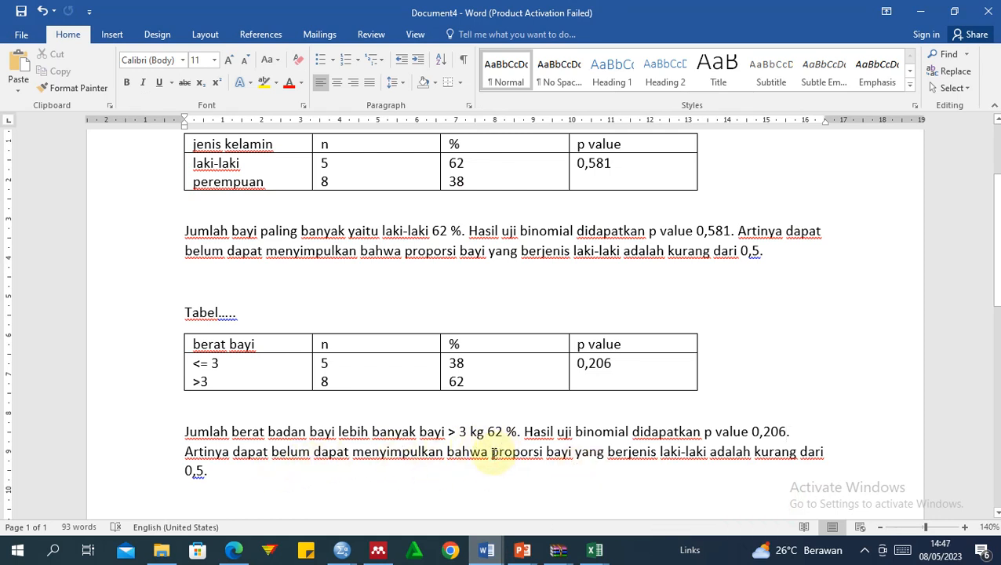
mouse_move(521, 549)
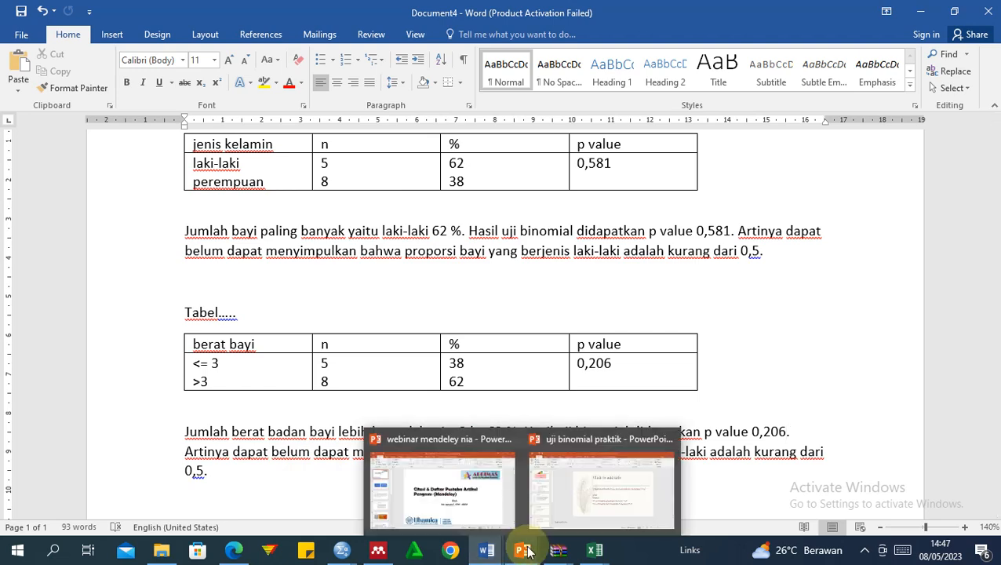
left_click(572, 506)
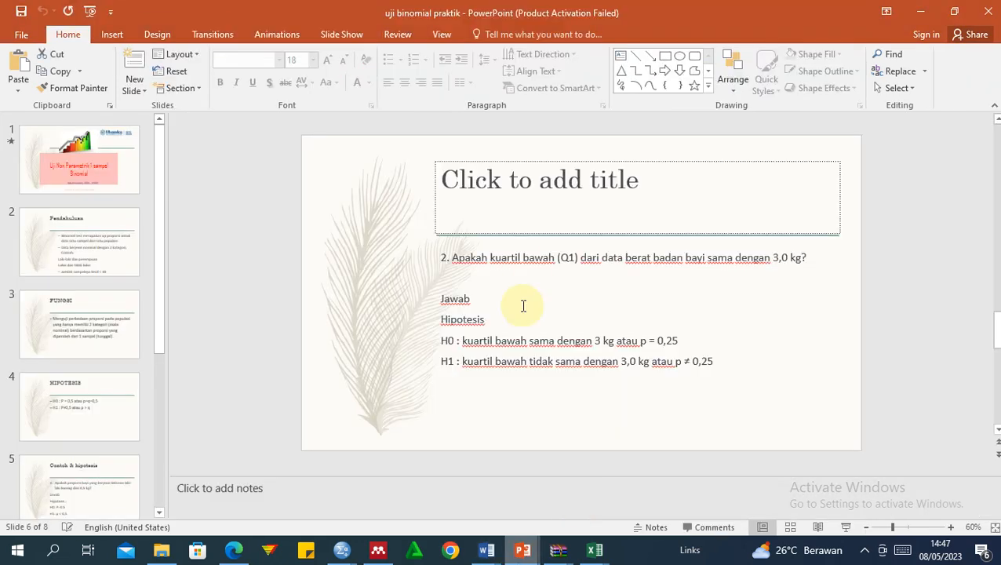
left_click(494, 256)
left_click_drag(751, 235, 794, 260)
key("ctrl+c")
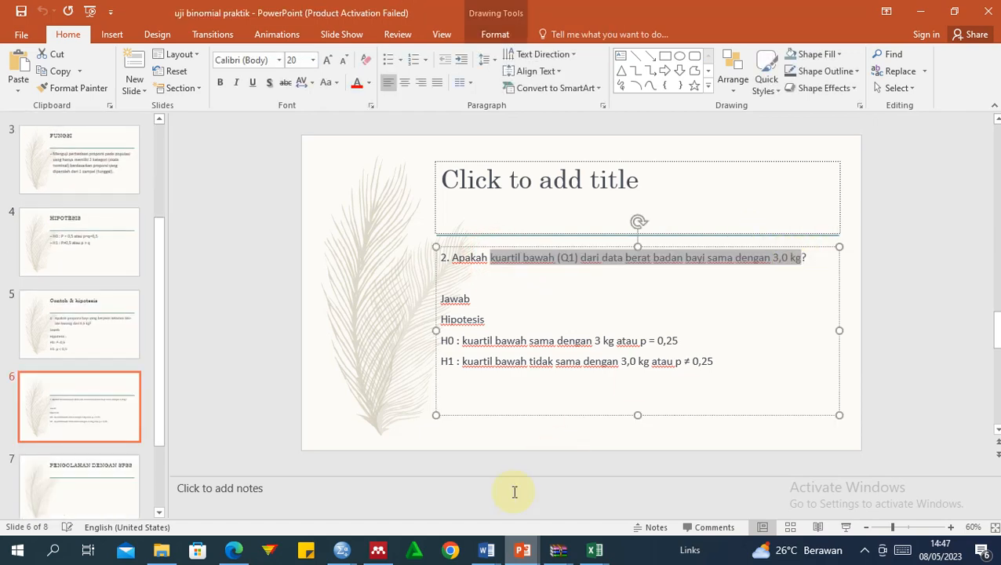
Return to Document4 in Word and replace the ending after "bahwa proporsi" in the berat bayi interpretation with the copied quartile phrase
mouse_move(487, 549)
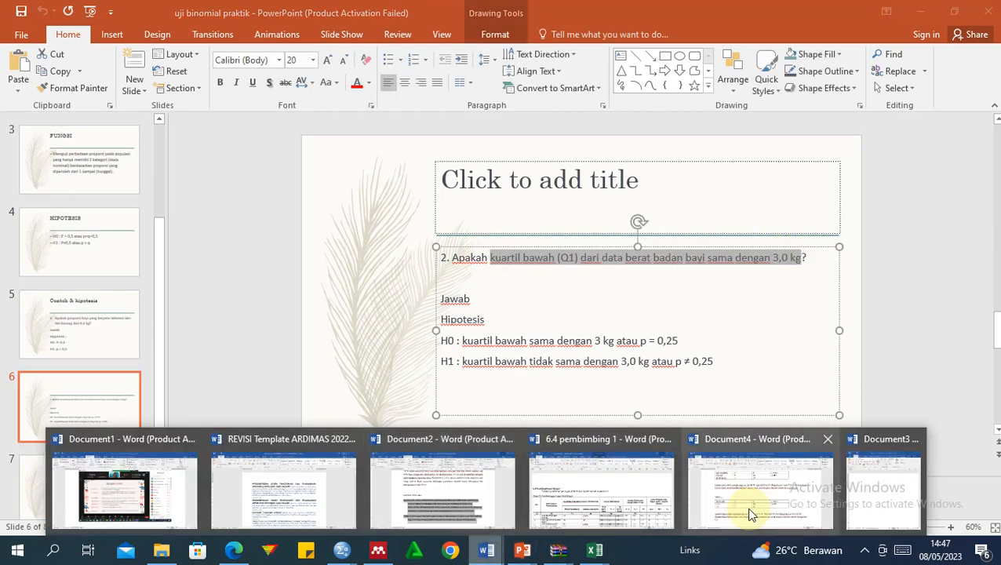
left_click(749, 511)
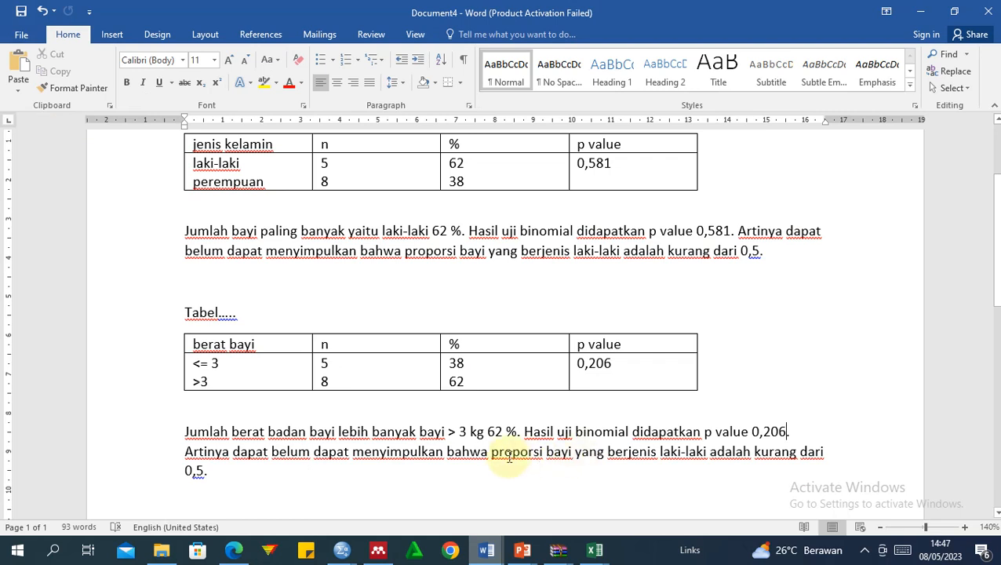
left_click(549, 449)
left_click_drag(549, 450, 588, 471)
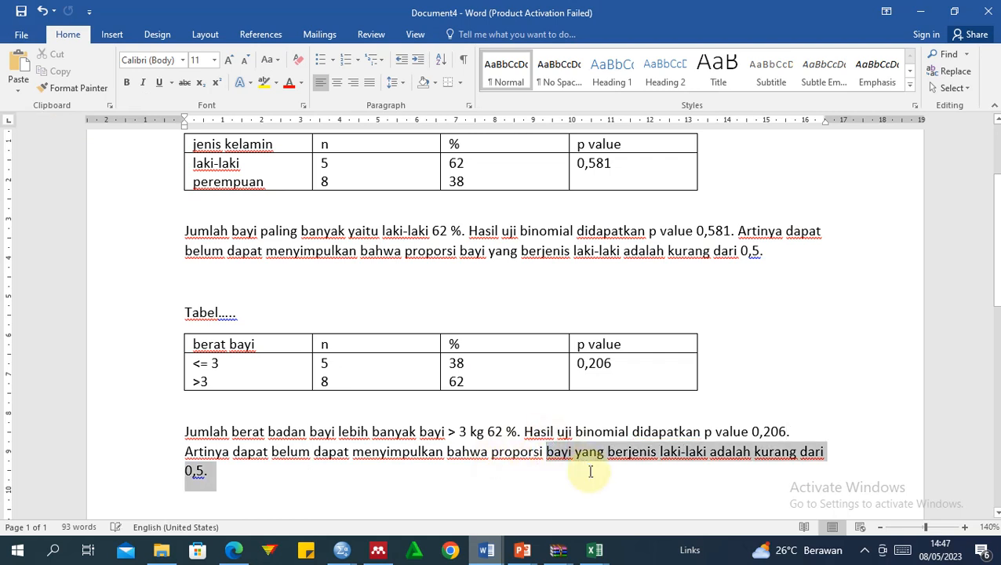
key("ctrl+v")
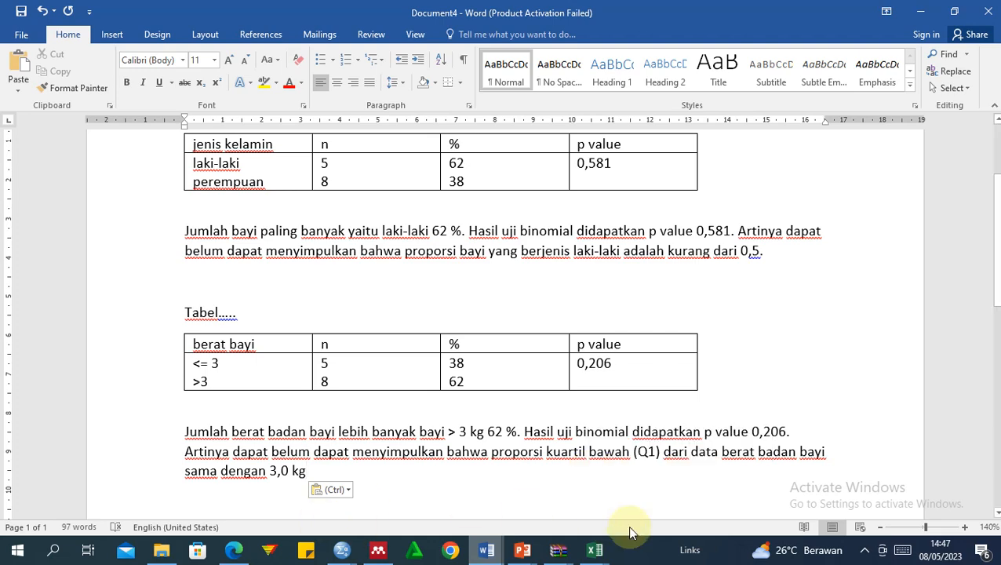
Review question 2 and its hypotheses in the uji binomial praktik presentation, and switch to the data binomial.sav data in SPSS
mouse_move(522, 549)
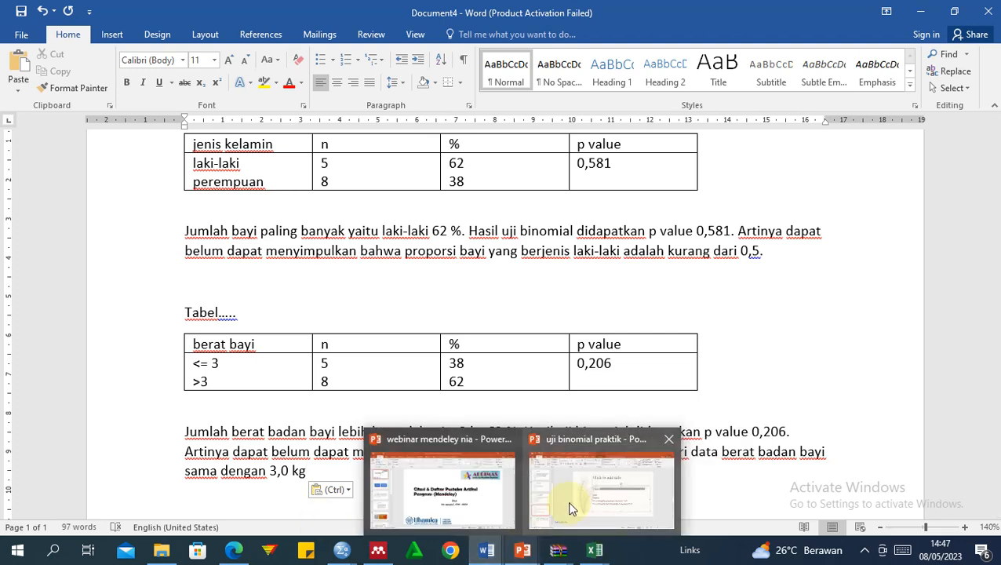
left_click(570, 503)
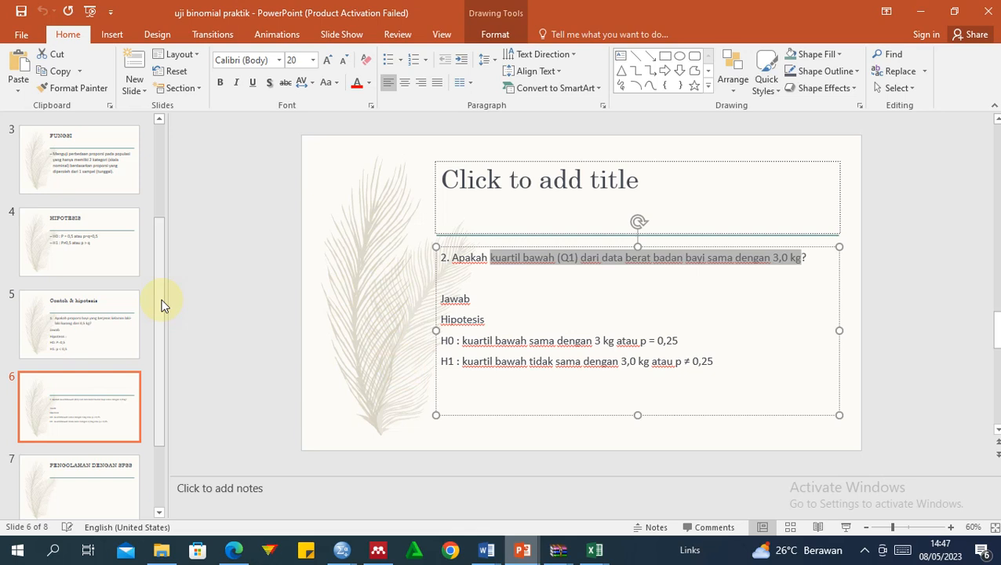
left_click_drag(161, 305, 139, 128)
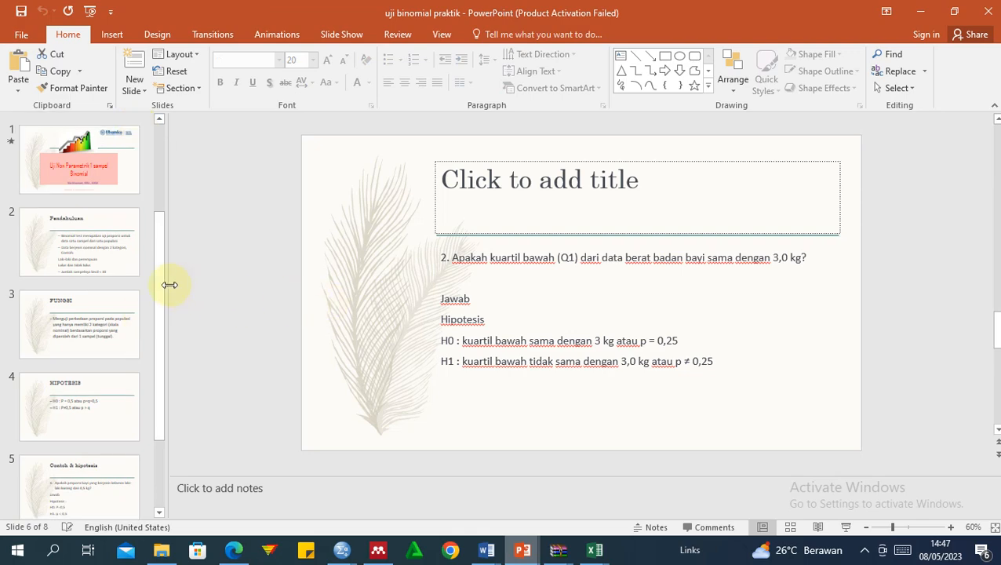
mouse_move(381, 548)
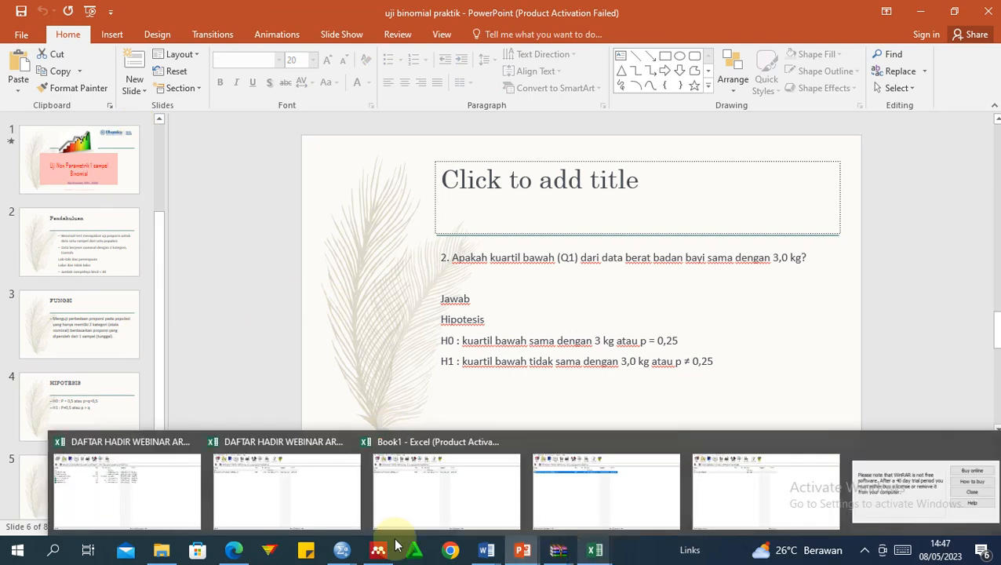
mouse_move(342, 549)
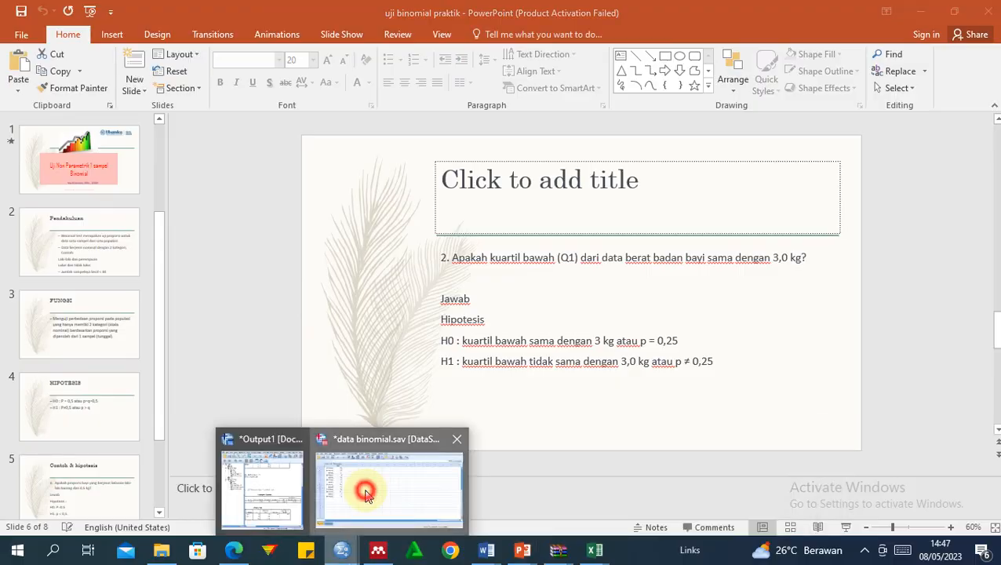
left_click(365, 487)
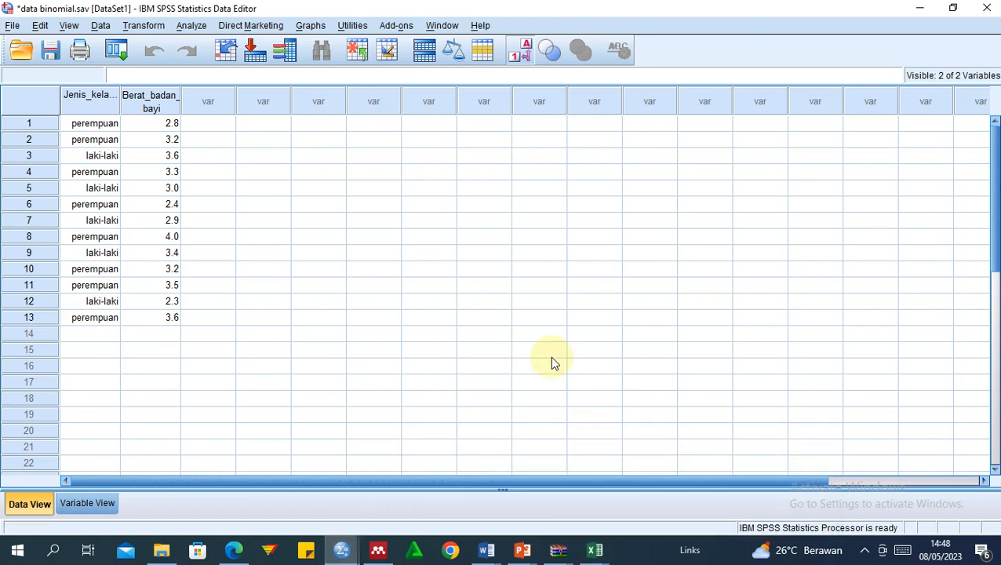
mouse_move(518, 552)
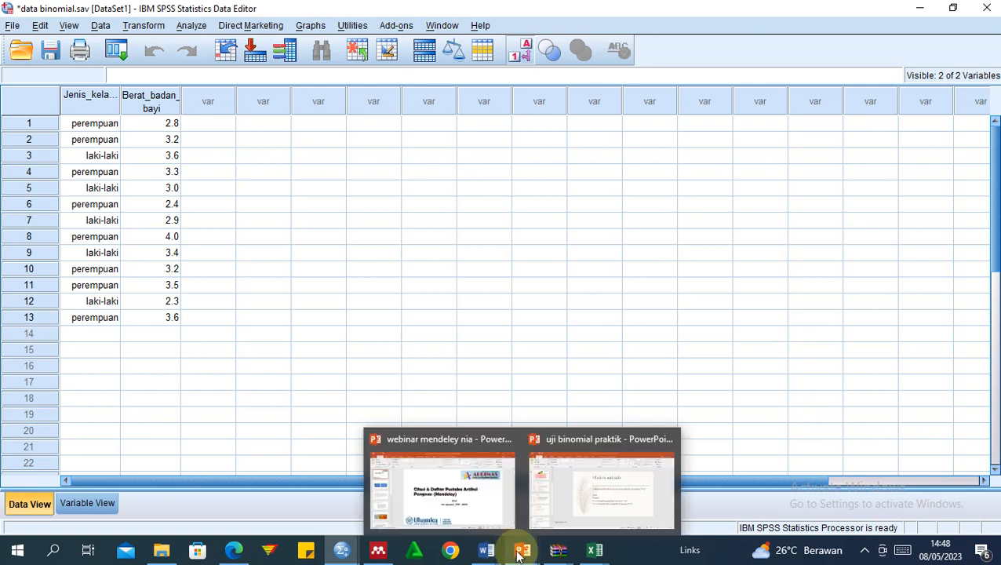
mouse_move(595, 550)
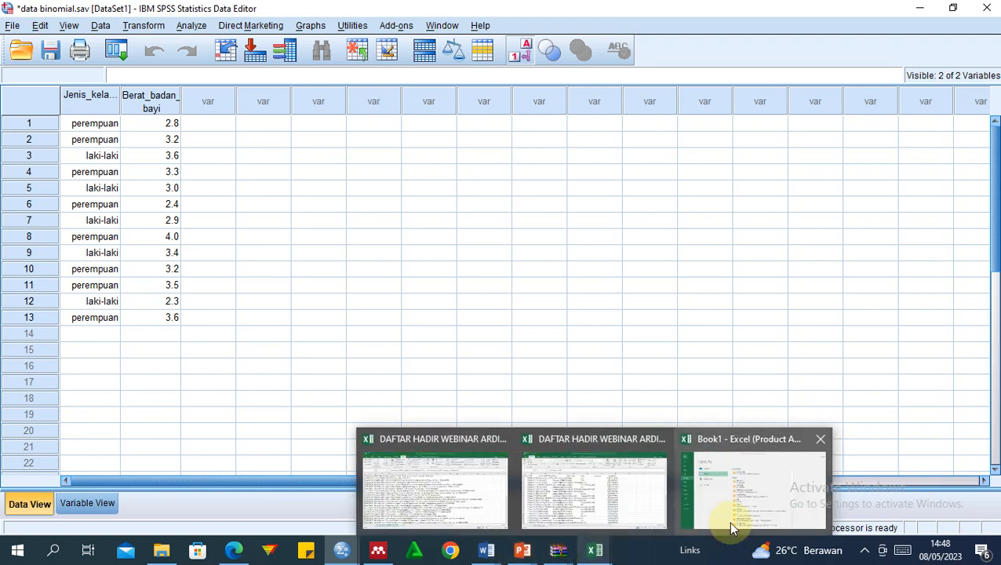
mouse_move(341, 549)
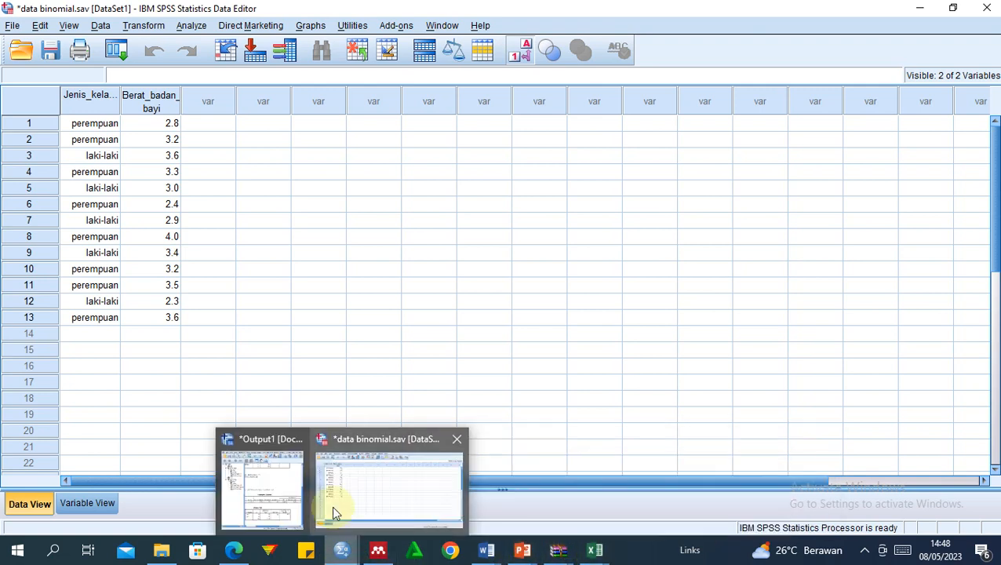
left_click(332, 511)
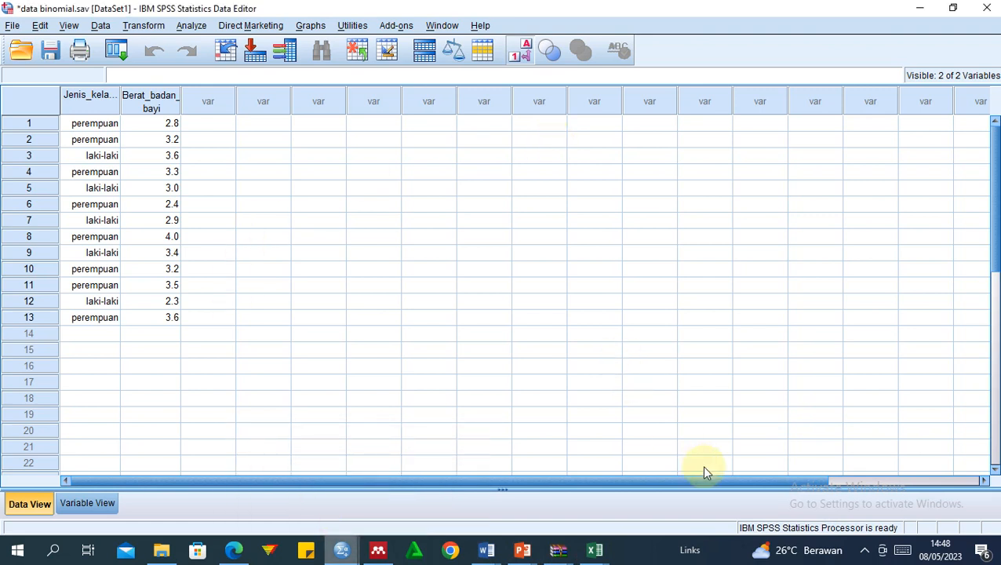
left_click(864, 550)
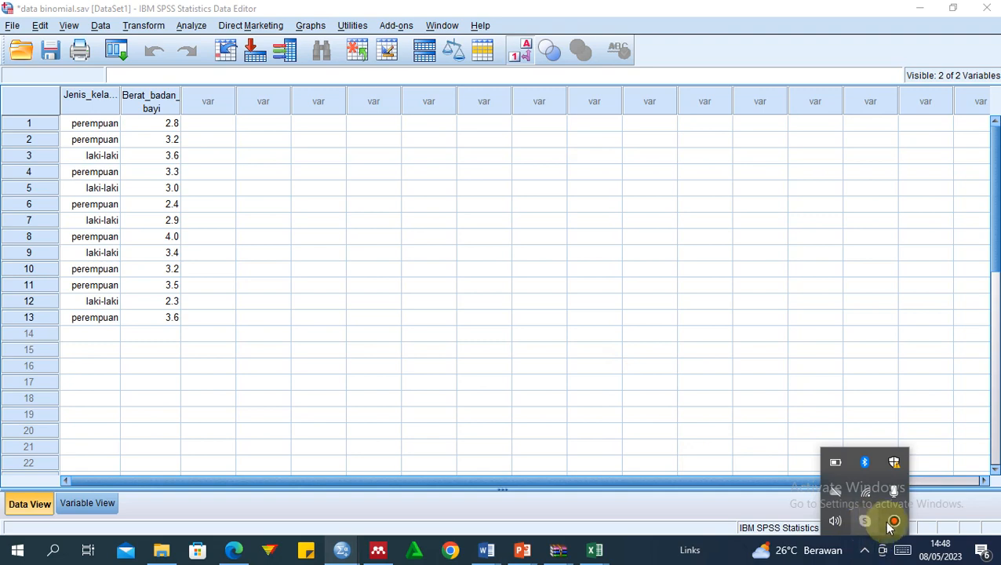